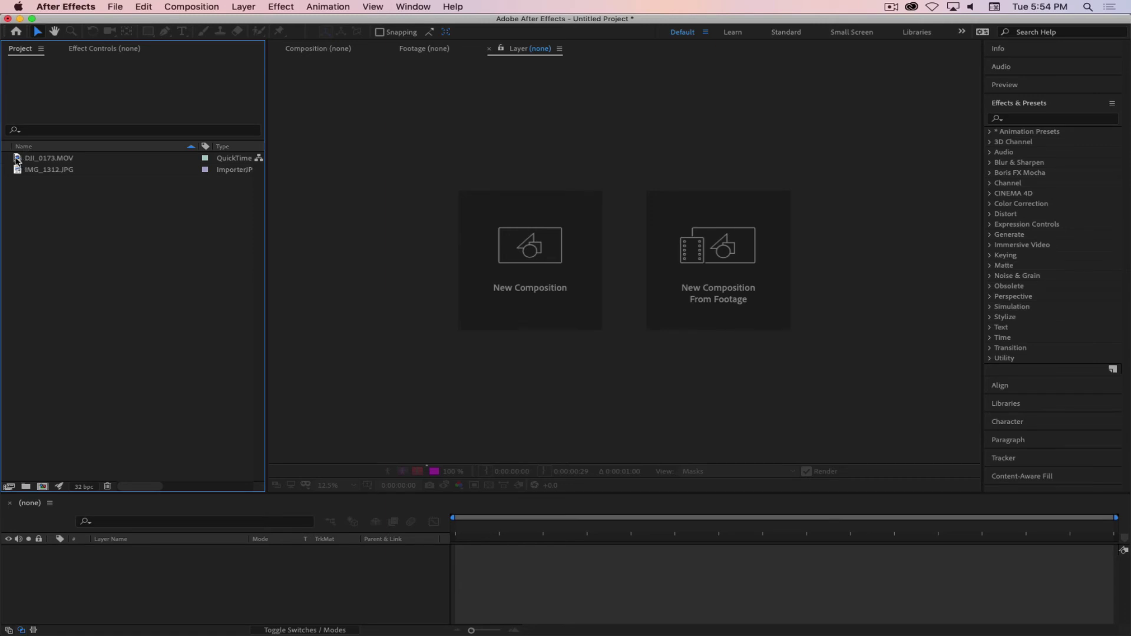
Open the DJI_0173.MOV footage and set its Out point at 0:00:44:22.
click(19, 160)
double_click(20, 160)
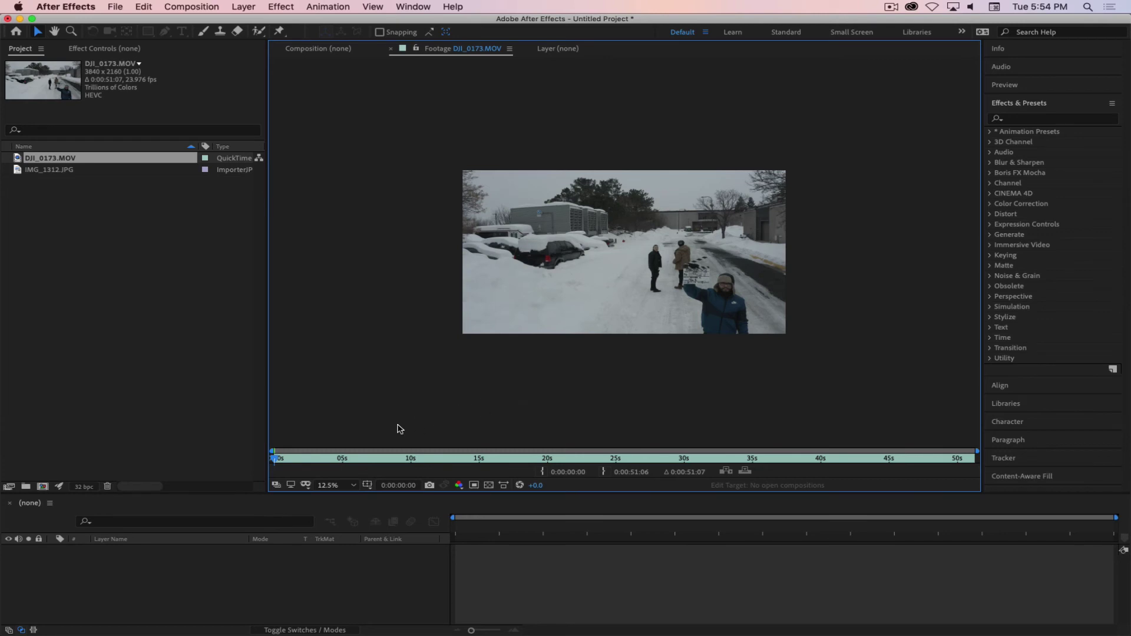
drag(277, 462, 891, 487)
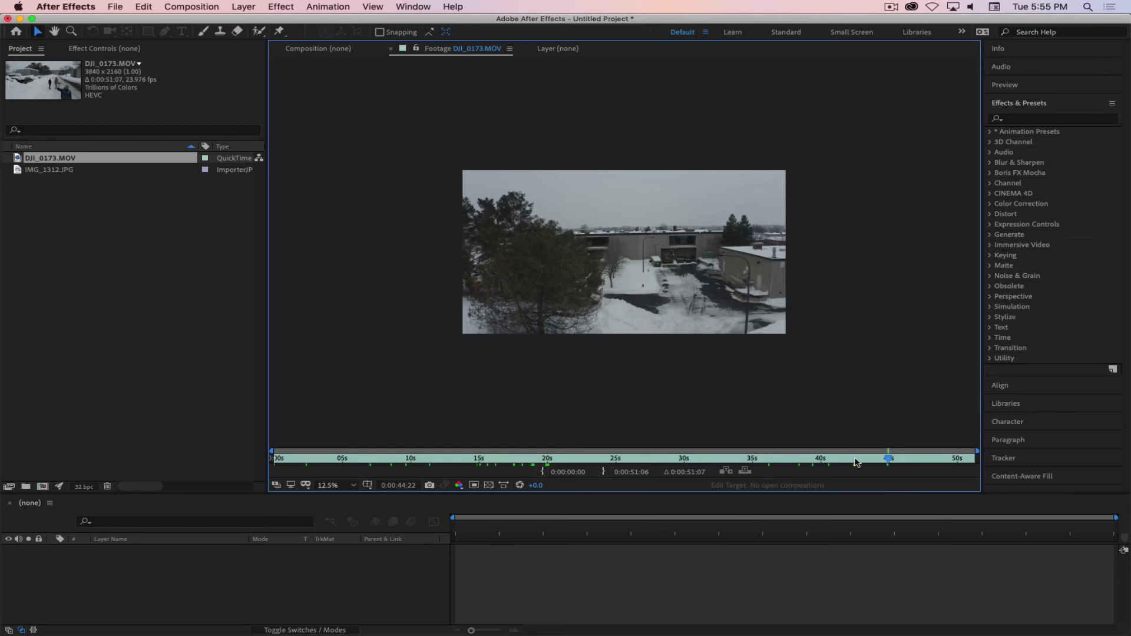
click(603, 472)
Set the In point of the DJI_0173.MOV footage at 0:00:27:07, where the two people walk away past the parked truck.
drag(890, 459, 669, 467)
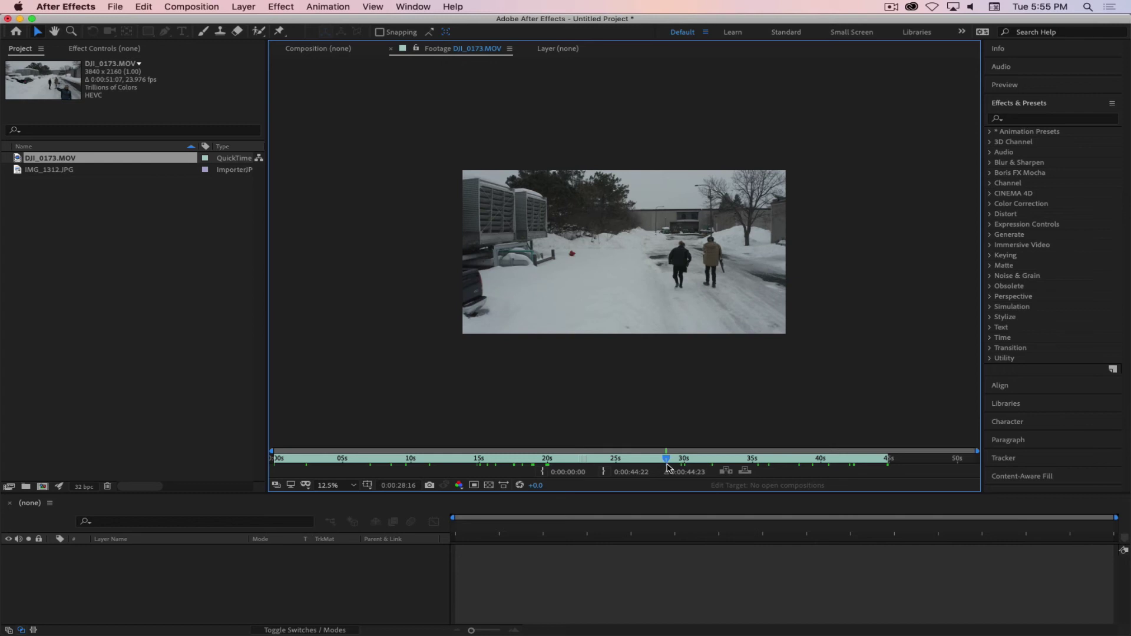
drag(669, 467, 649, 469)
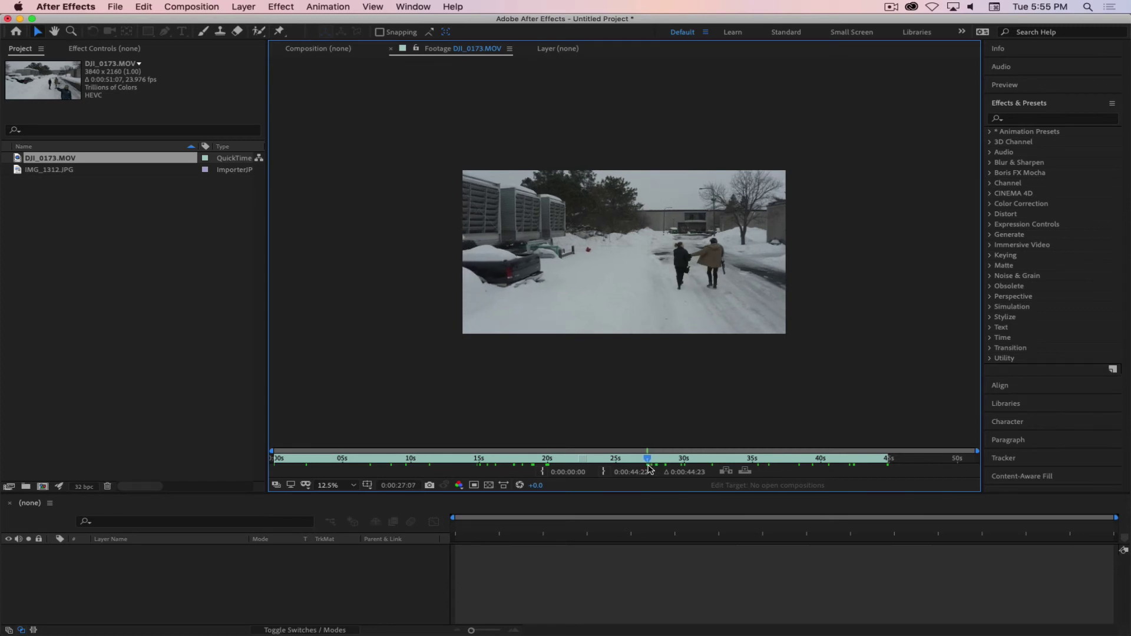
click(543, 471)
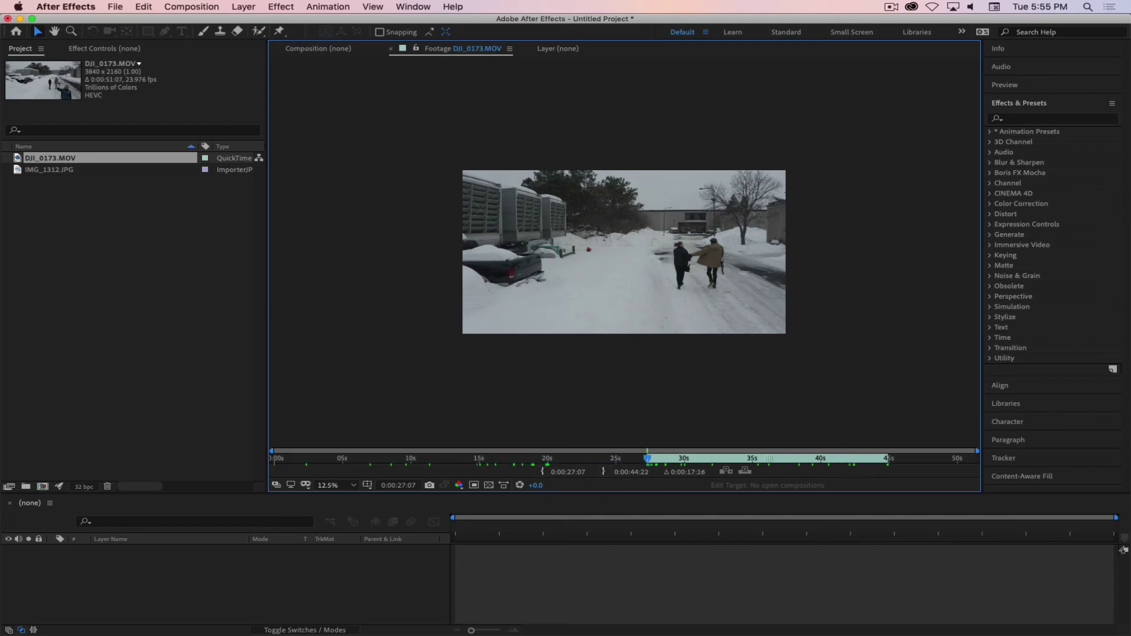
Create a new composition from the trimmed DJI_0173.MOV footage.
click(218, 222)
click(66, 159)
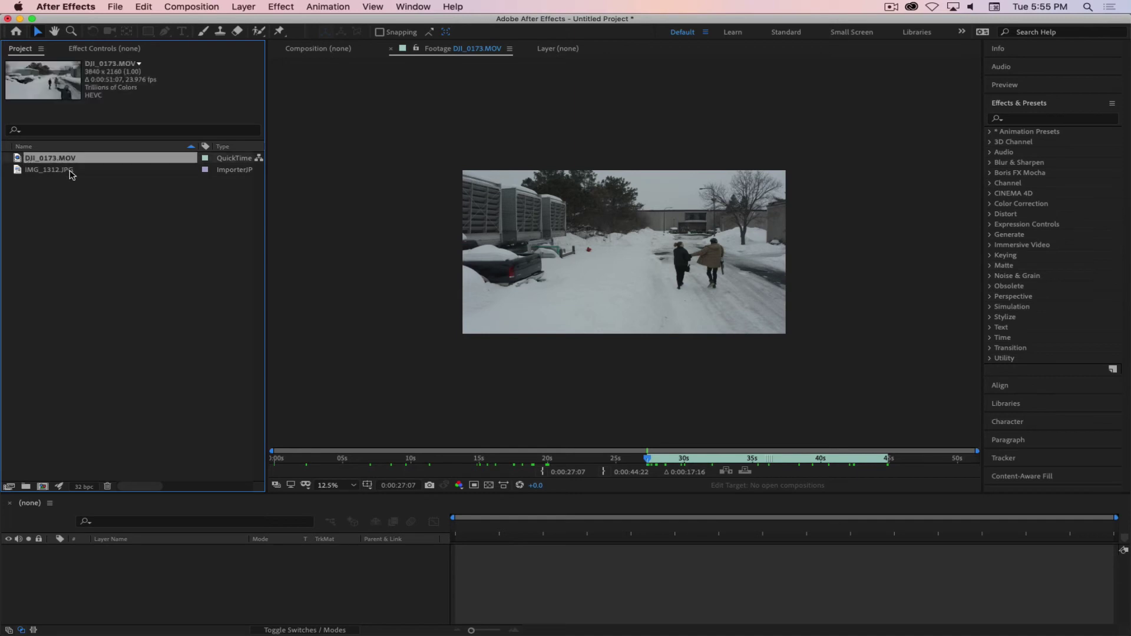
drag(21, 158, 43, 488)
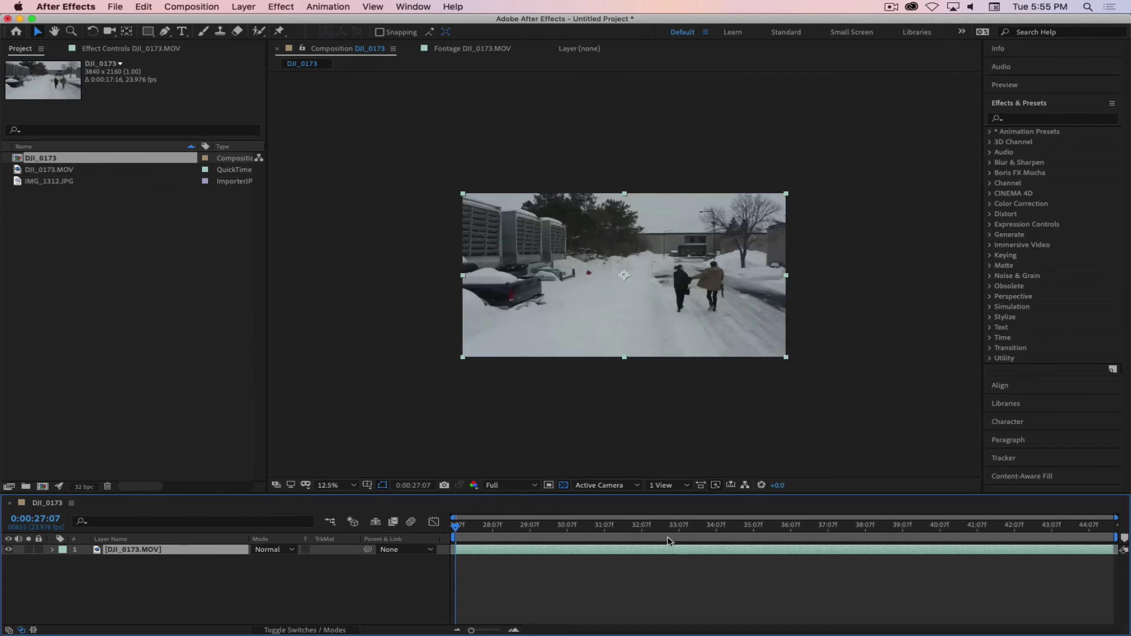
Give the timeline area more height and set the composition view's magnification to 25%, with the layer deselected.
drag(577, 495, 578, 410)
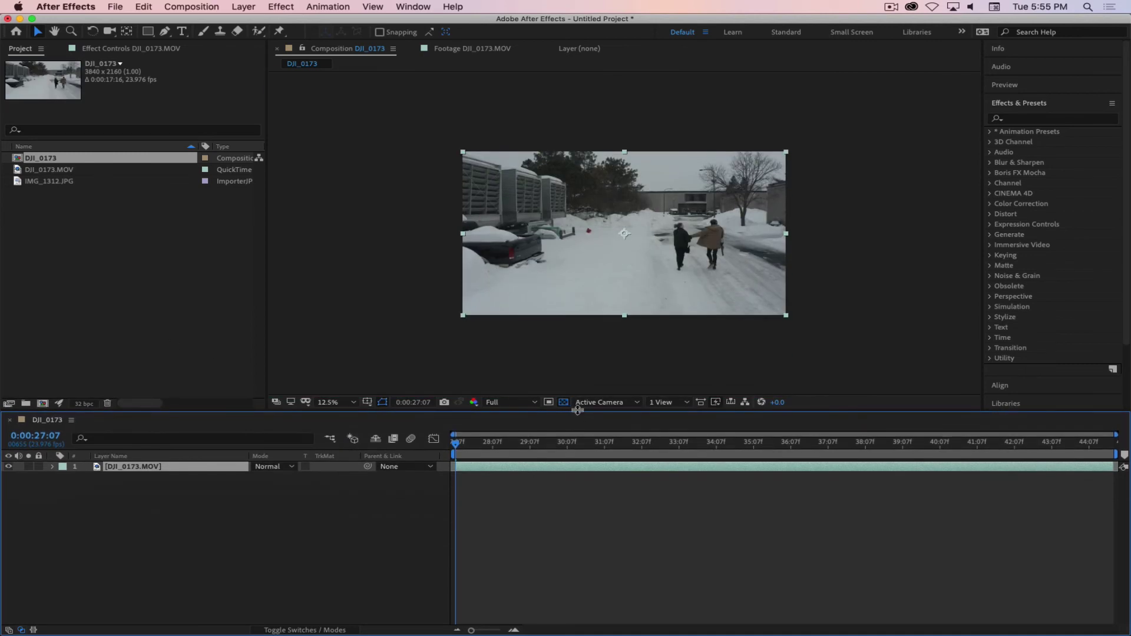
click(336, 403)
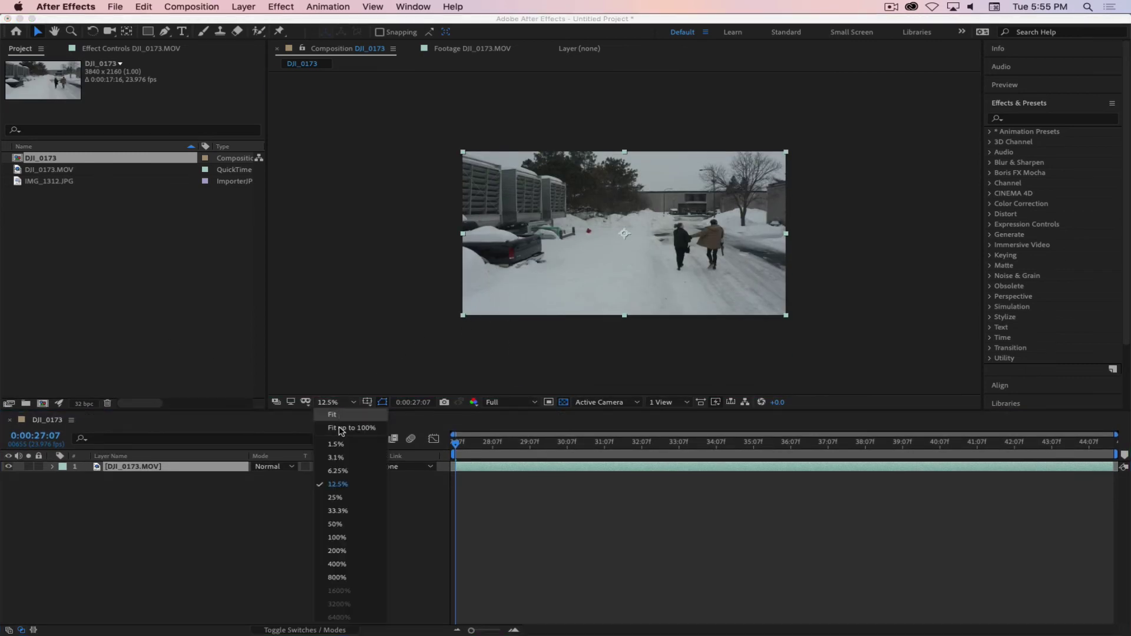
click(334, 511)
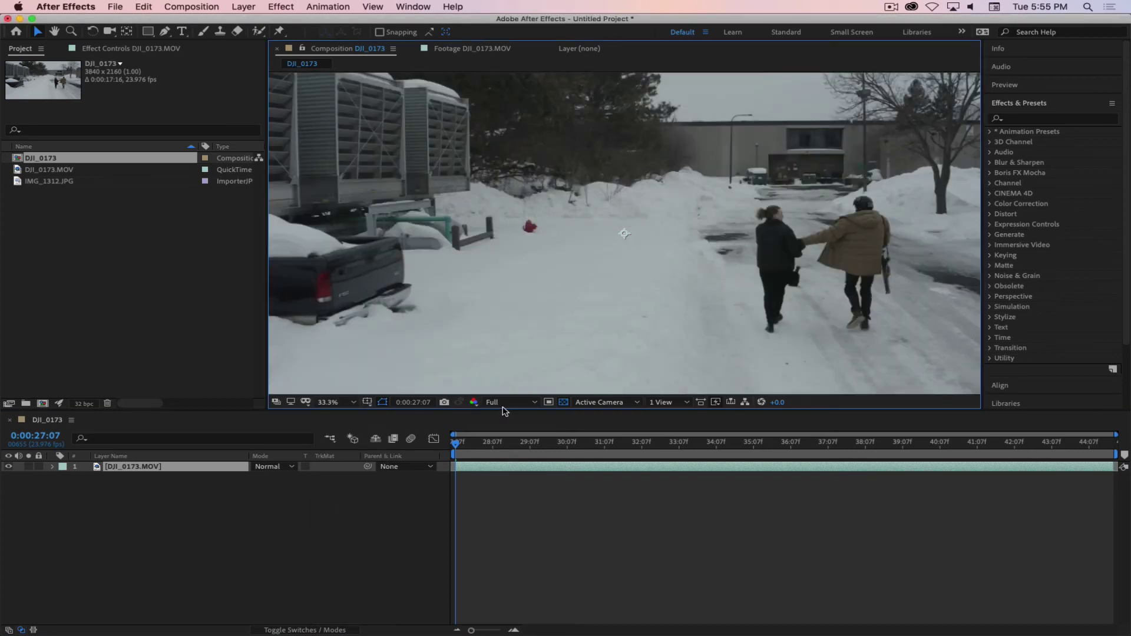
drag(503, 413, 499, 470)
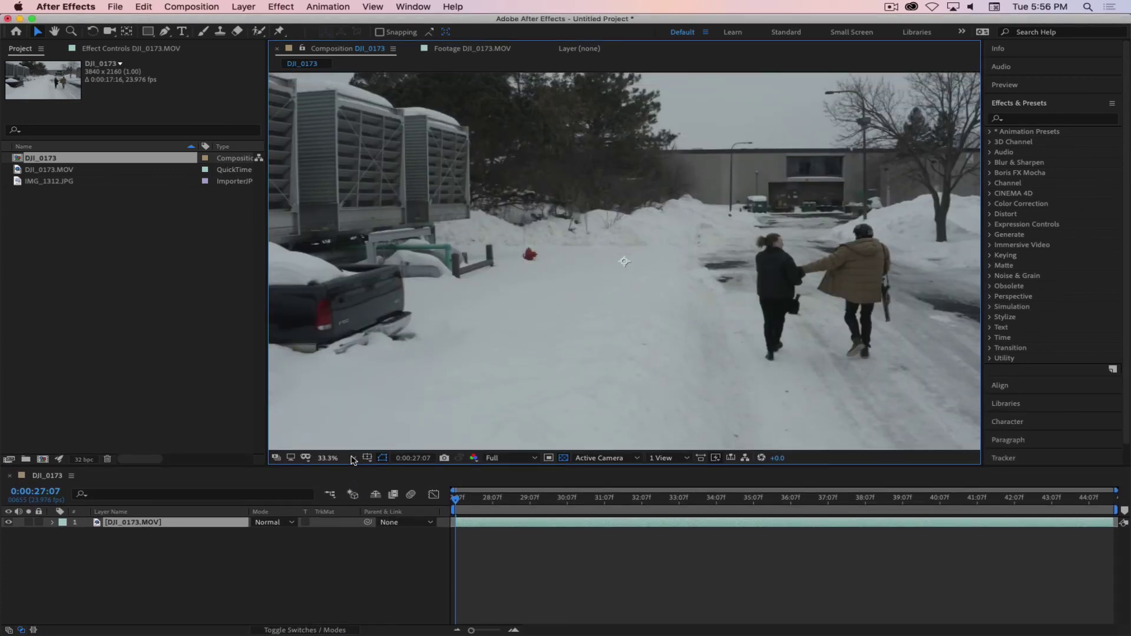
click(353, 459)
click(345, 243)
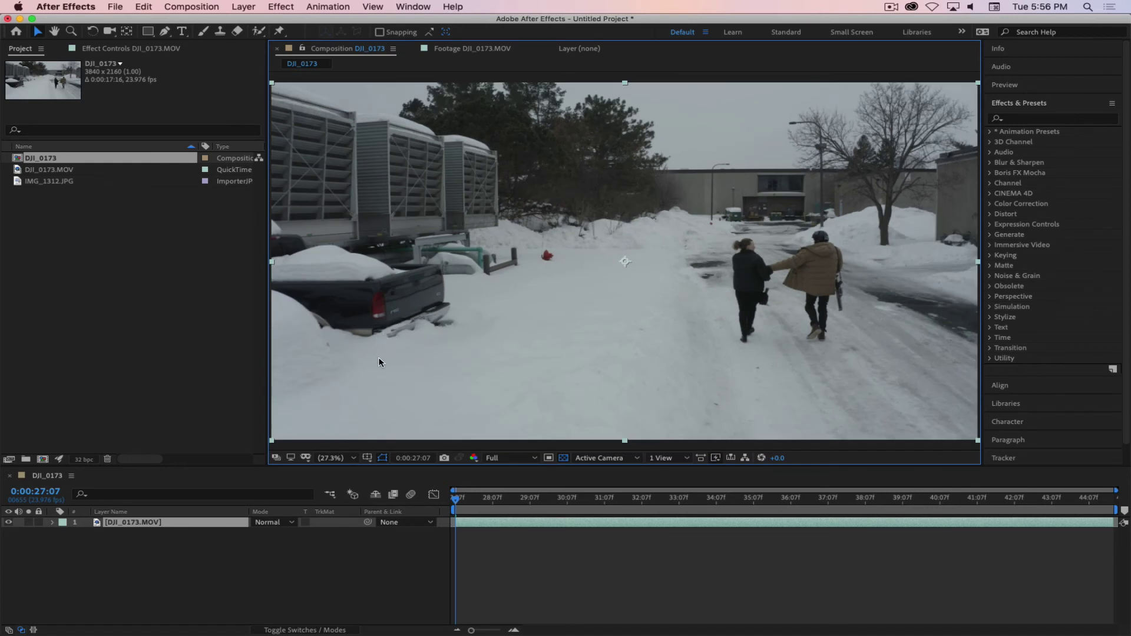
click(353, 459)
click(342, 325)
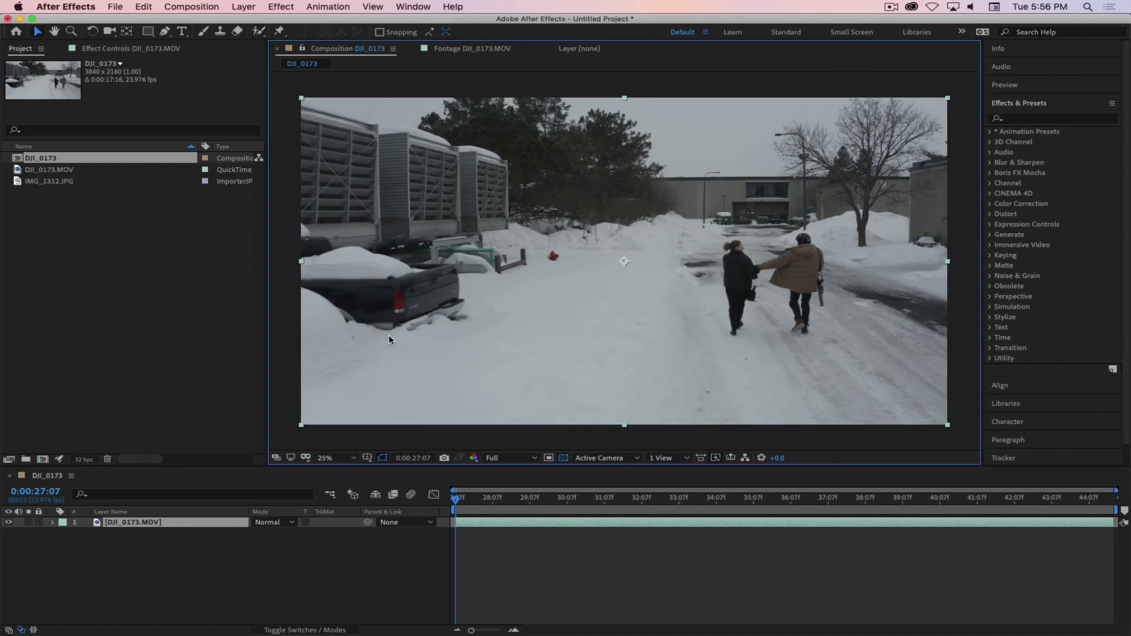
click(332, 555)
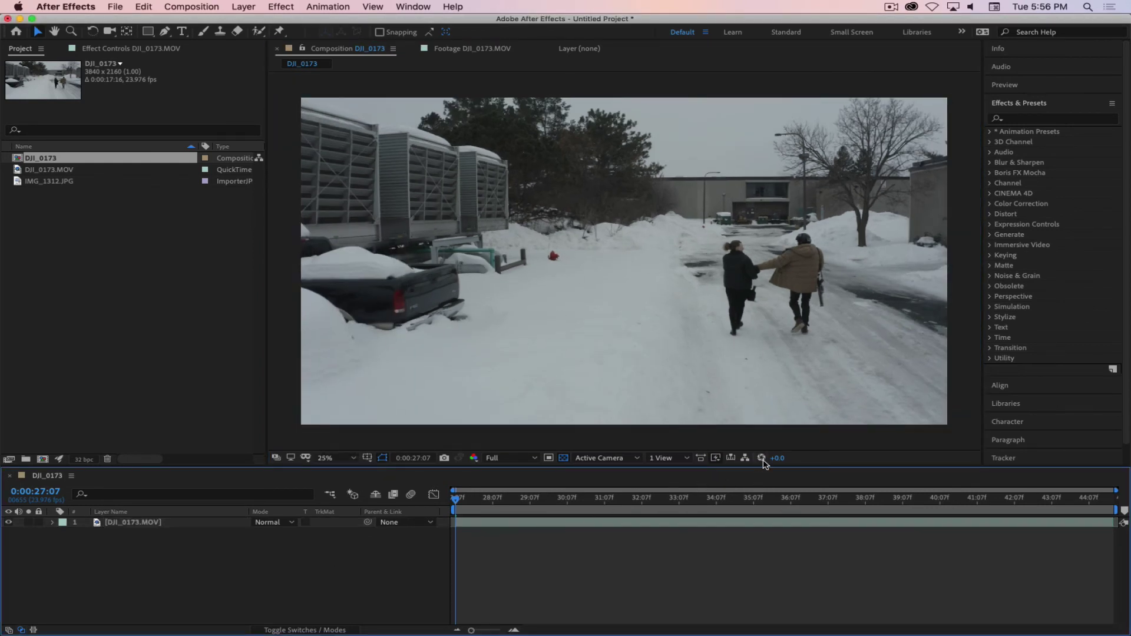
Examine the drone shot in the composition up to 0:00:38:10, and inspect the snow photo IMG_1312.JPG.
drag(460, 499, 806, 533)
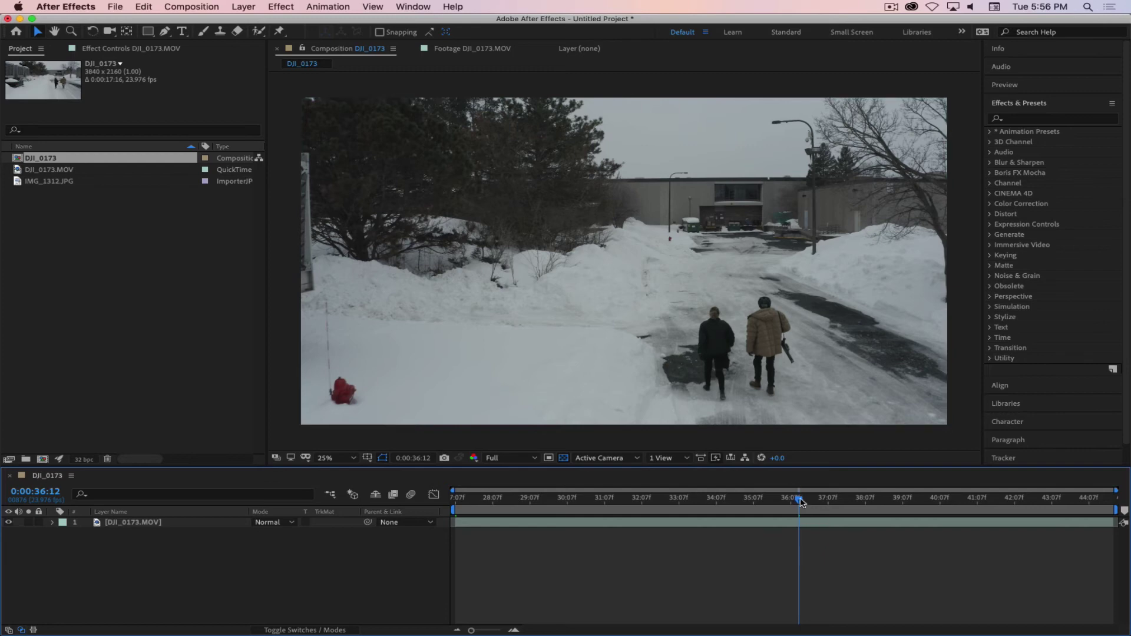
drag(799, 499, 871, 510)
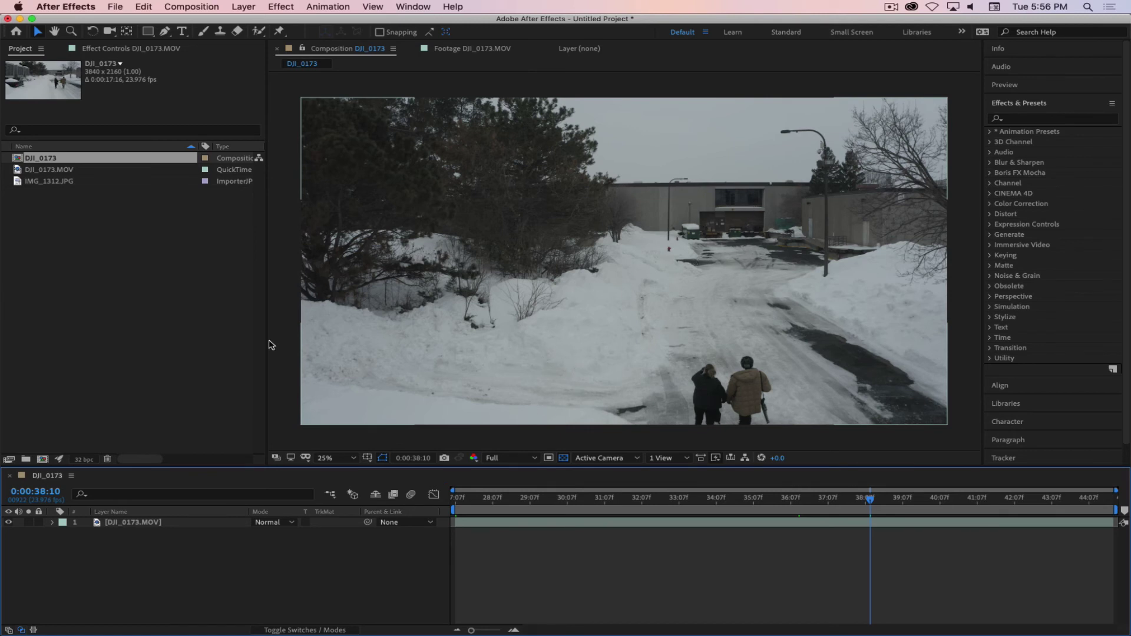
click(156, 273)
click(21, 181)
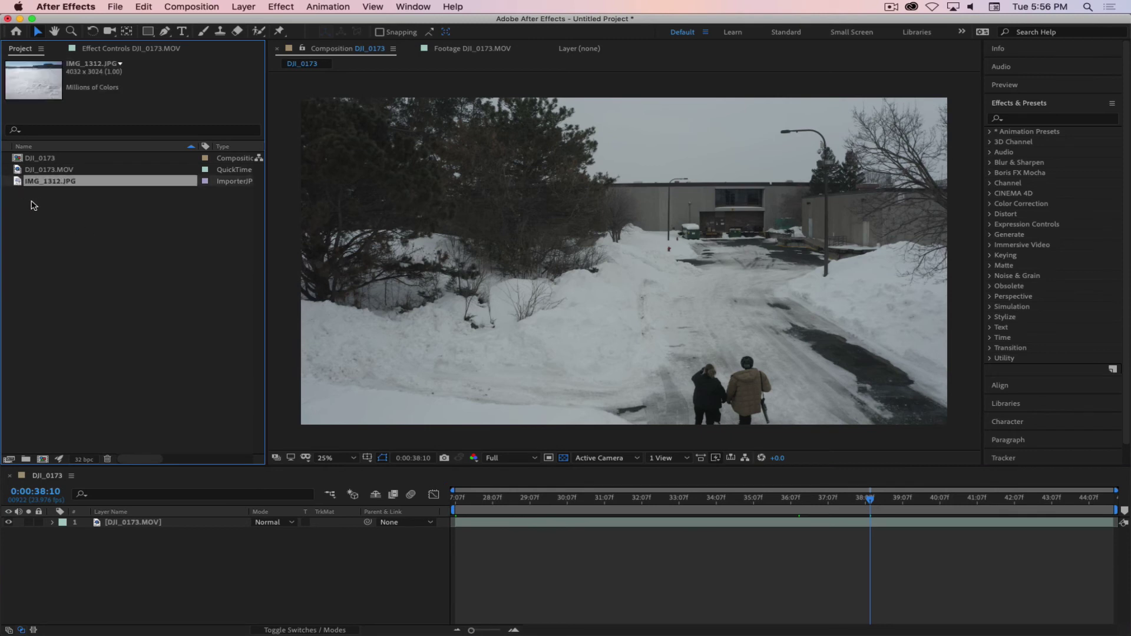
double_click(17, 182)
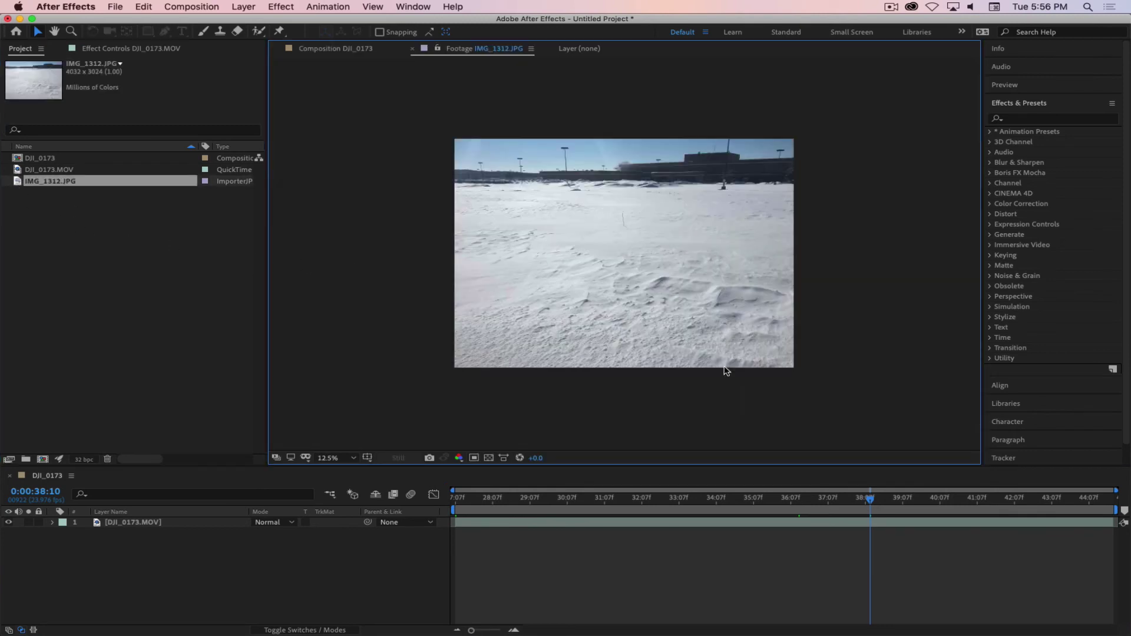
scroll(598, 291, up, 1)
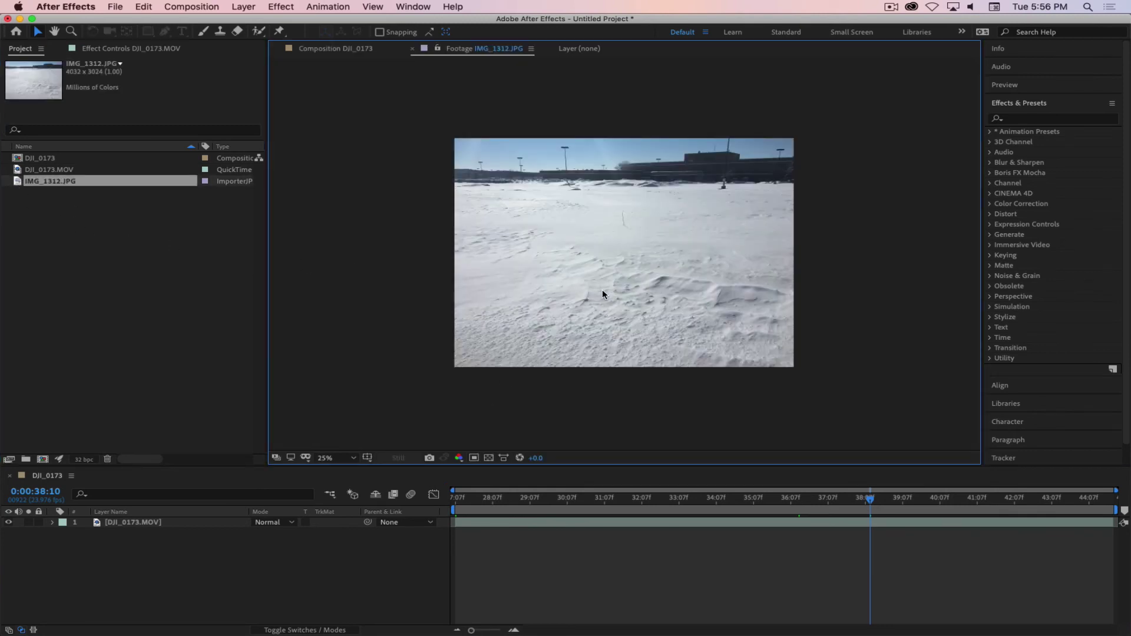
scroll(602, 288, up, 1)
scroll(678, 293, down, 1)
click(186, 240)
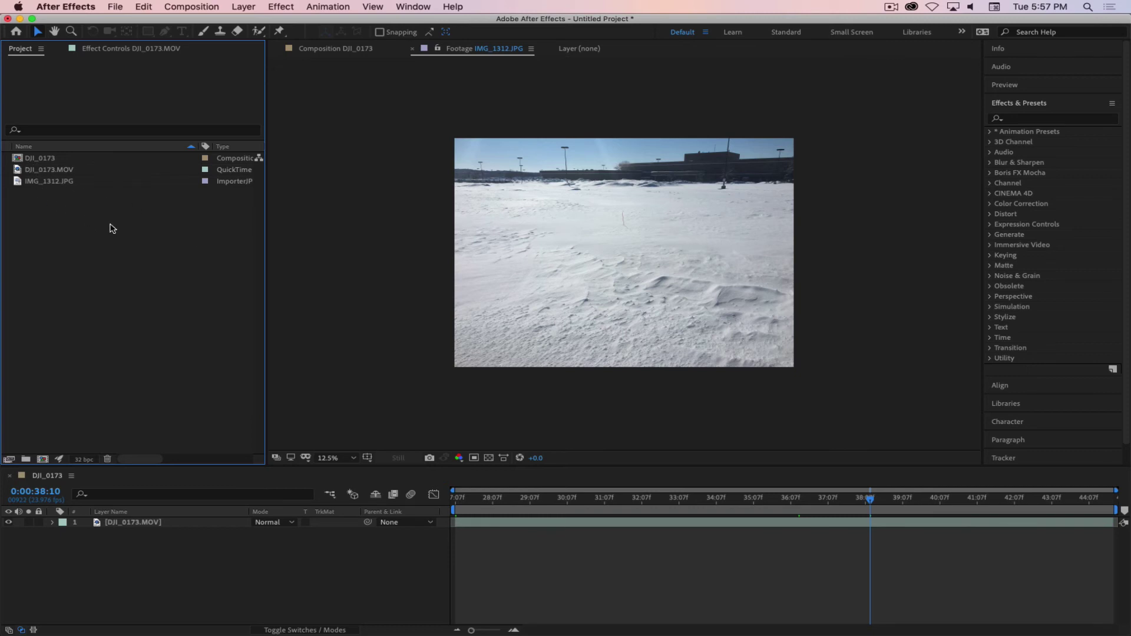
click(18, 170)
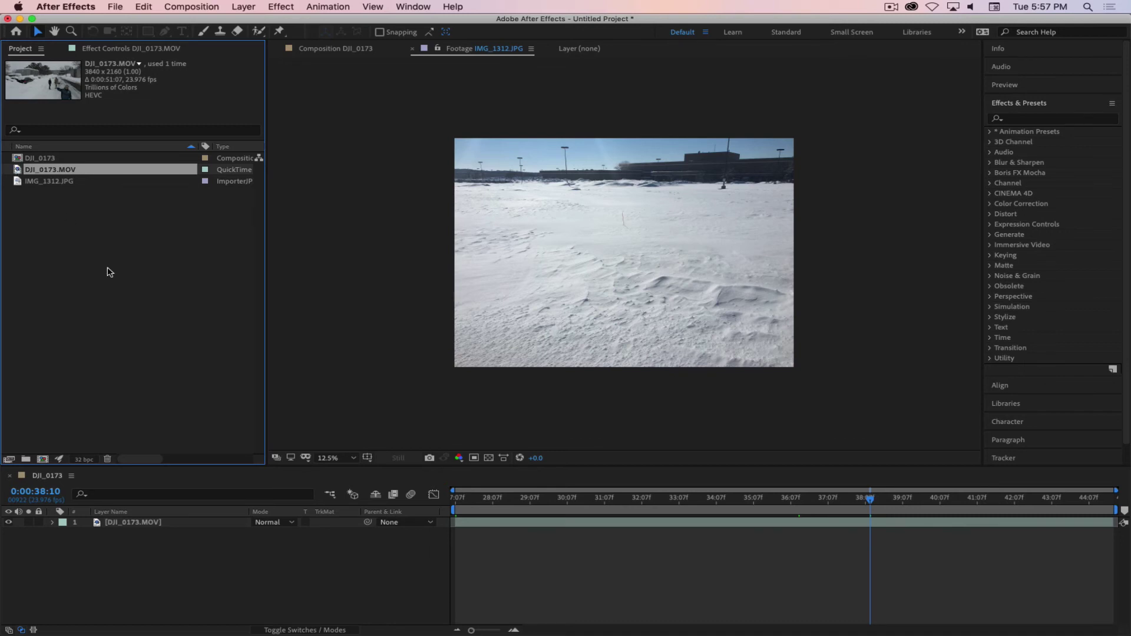
Review the drone shot in the DJI_0173 composition from start to end, focusing on the two people walking around 0:00:36:00 to 0:00:38:00.
click(144, 571)
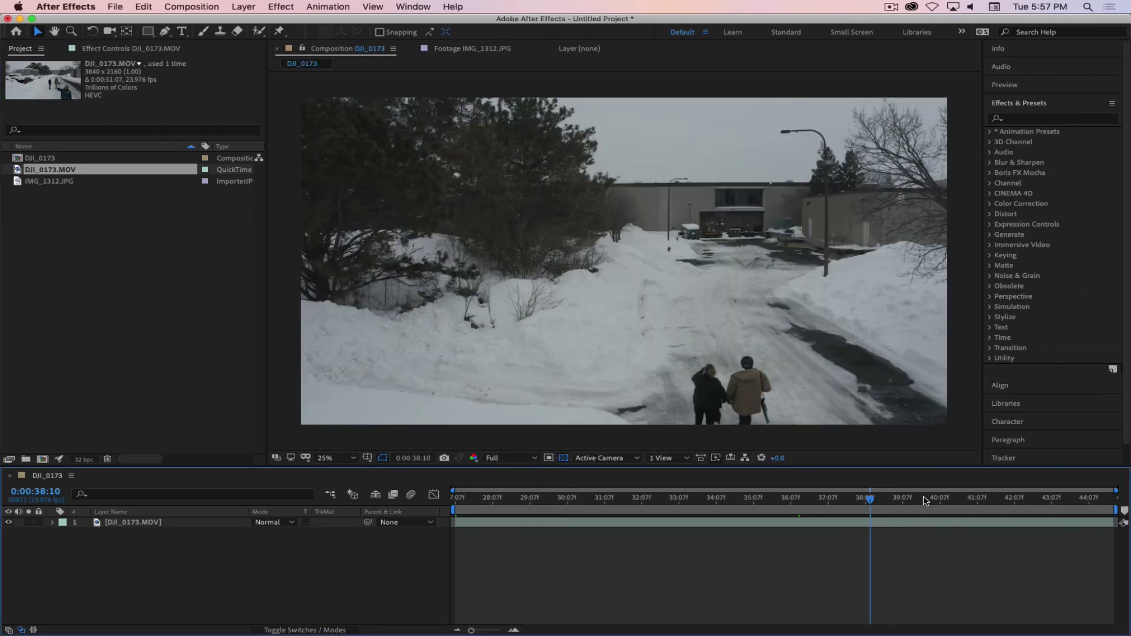
drag(870, 503, 788, 537)
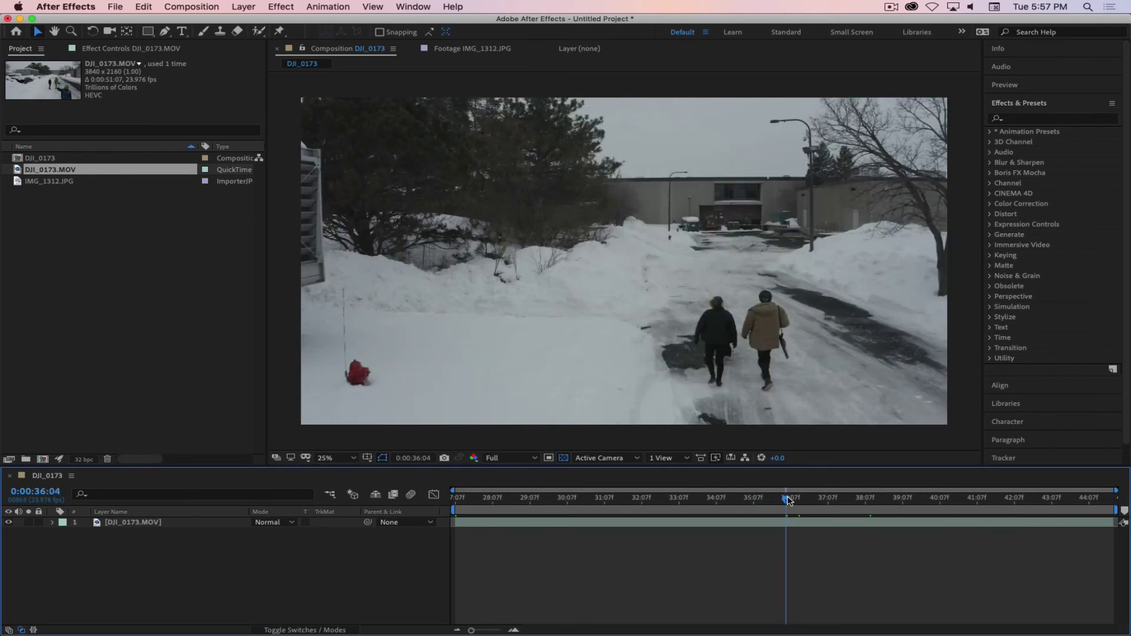
drag(788, 501, 417, 505)
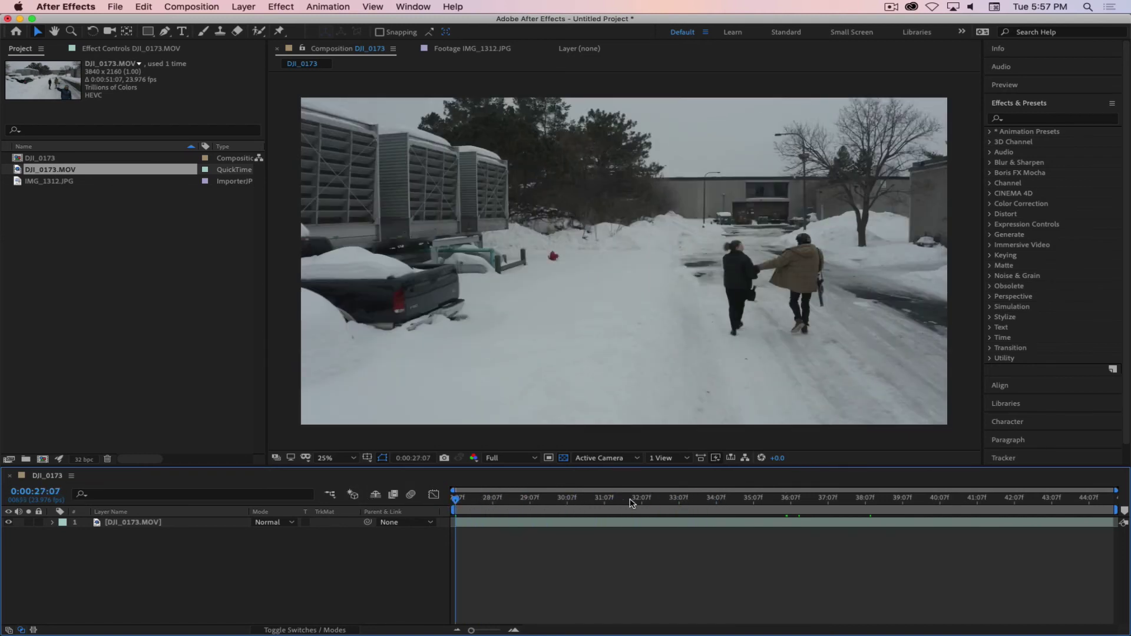
drag(1091, 500, 1127, 502)
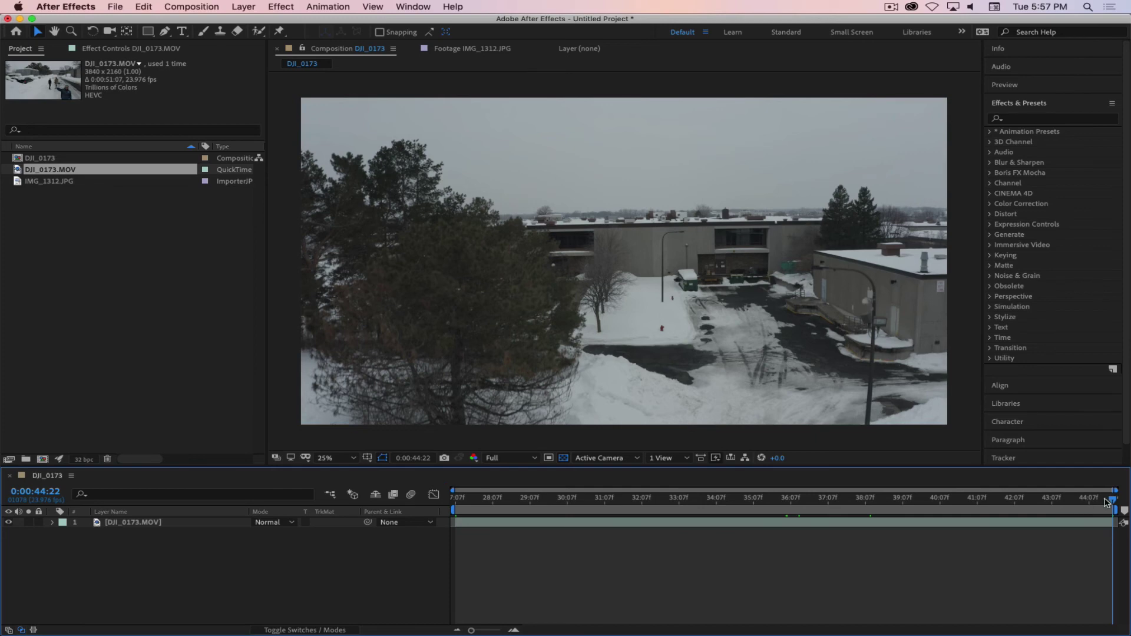
drag(1107, 502, 865, 491)
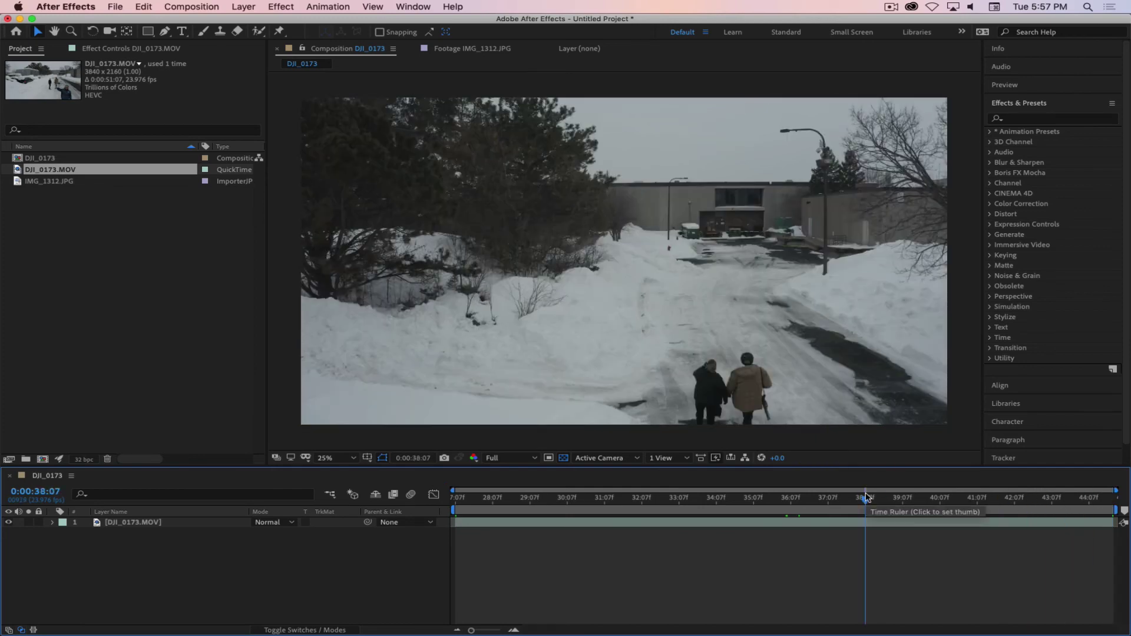
drag(862, 501, 790, 502)
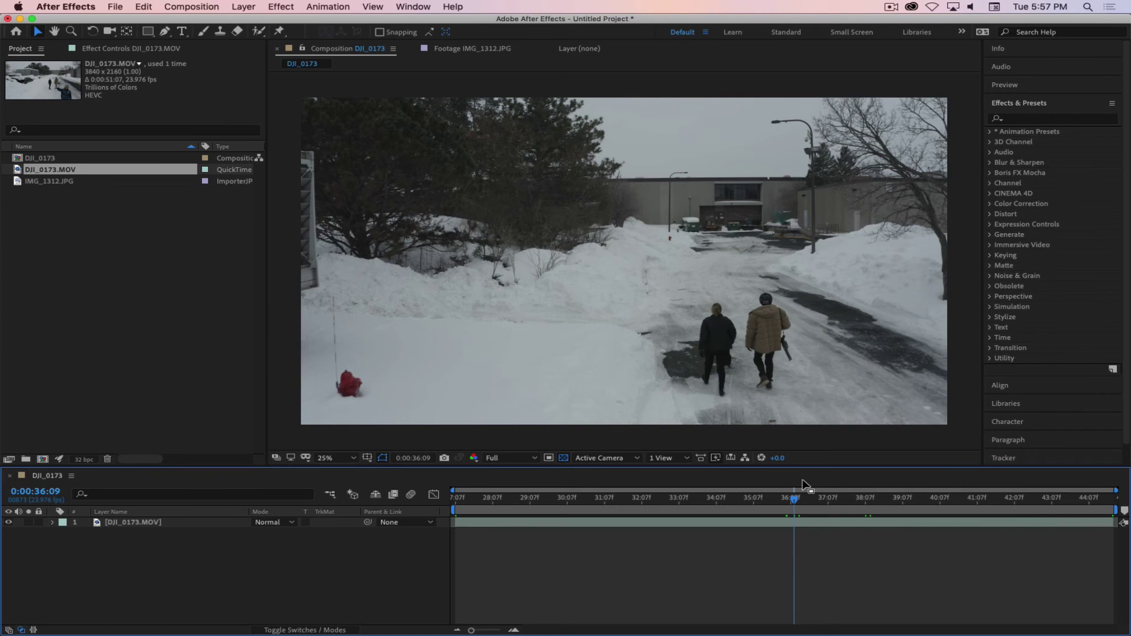
drag(804, 506, 815, 500)
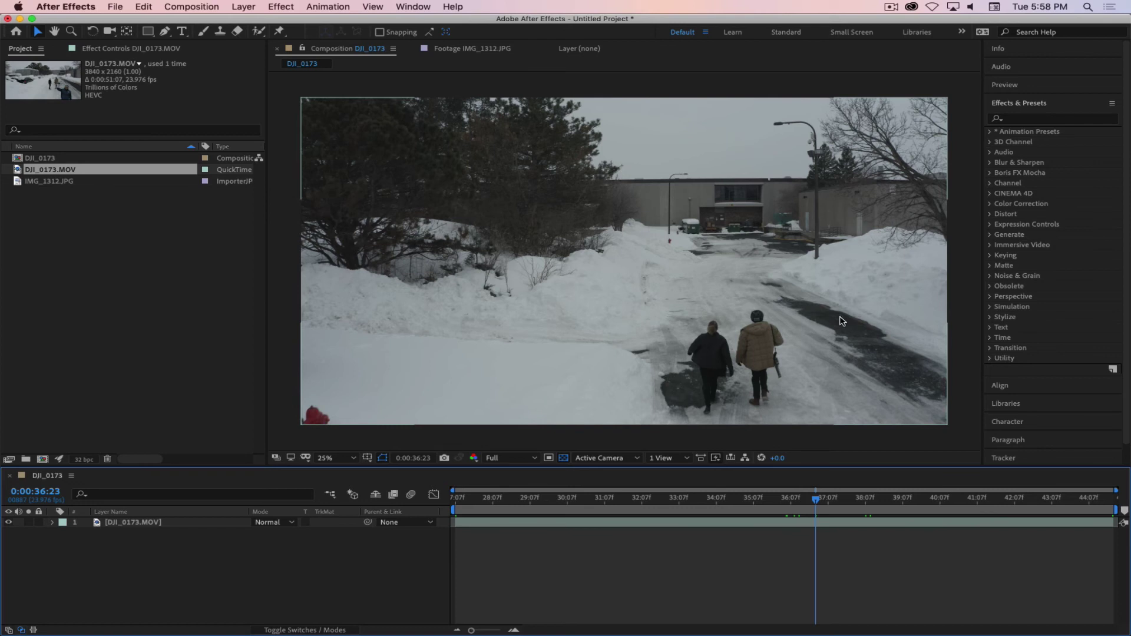
Set the In point of the DJI_0173.MOV footage at 0:00:40:13 and create a second composition from this shorter range.
drag(811, 519, 946, 512)
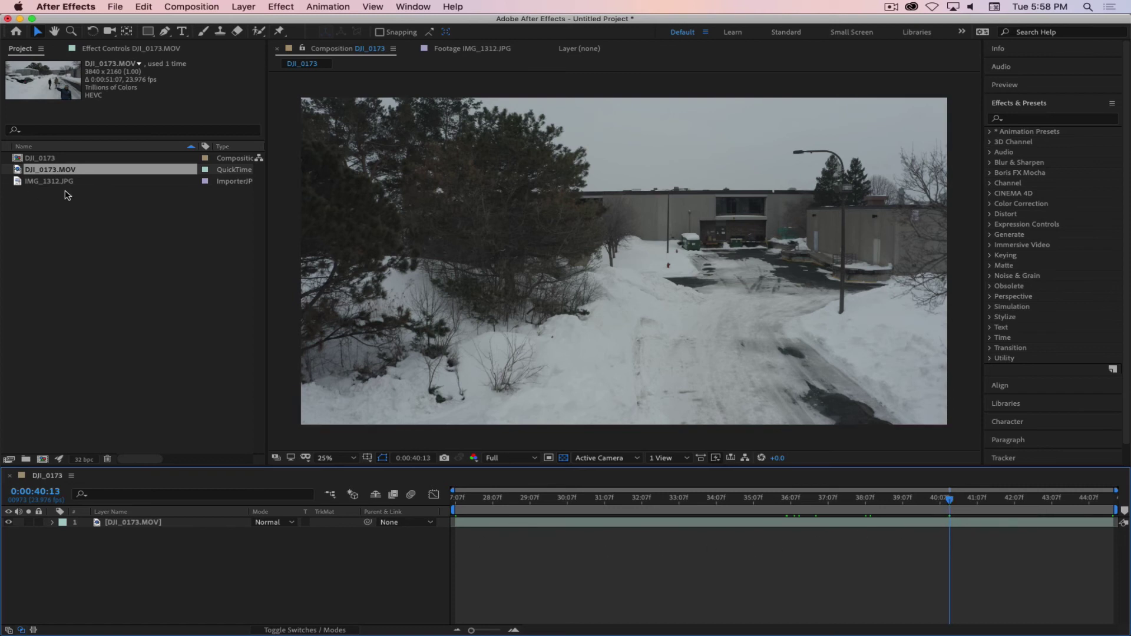
click(17, 172)
double_click(17, 173)
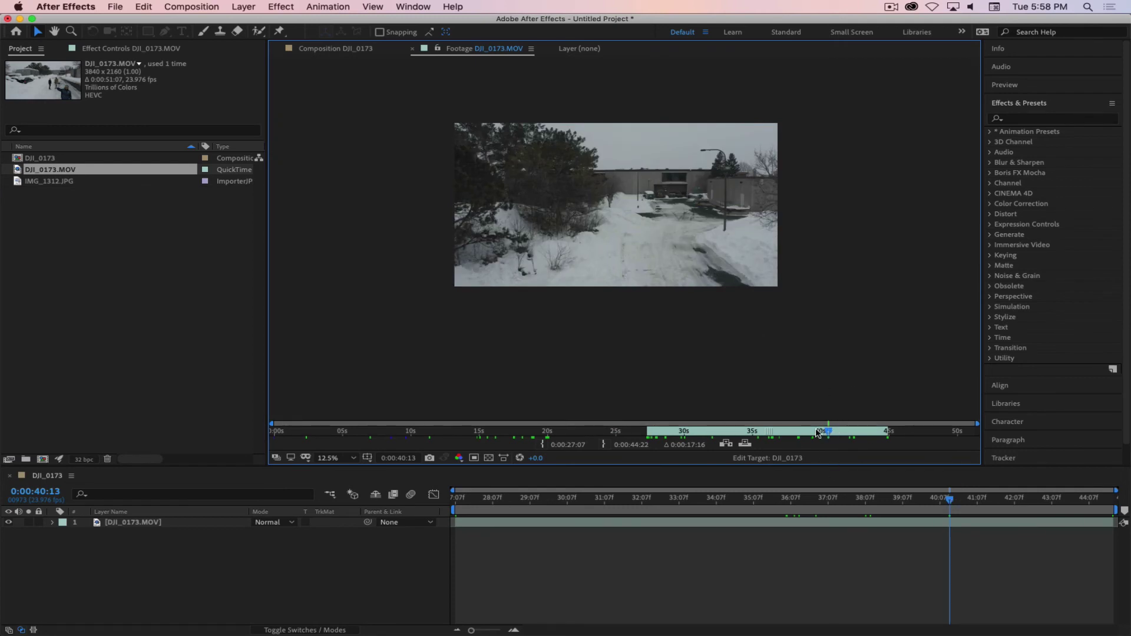
click(543, 445)
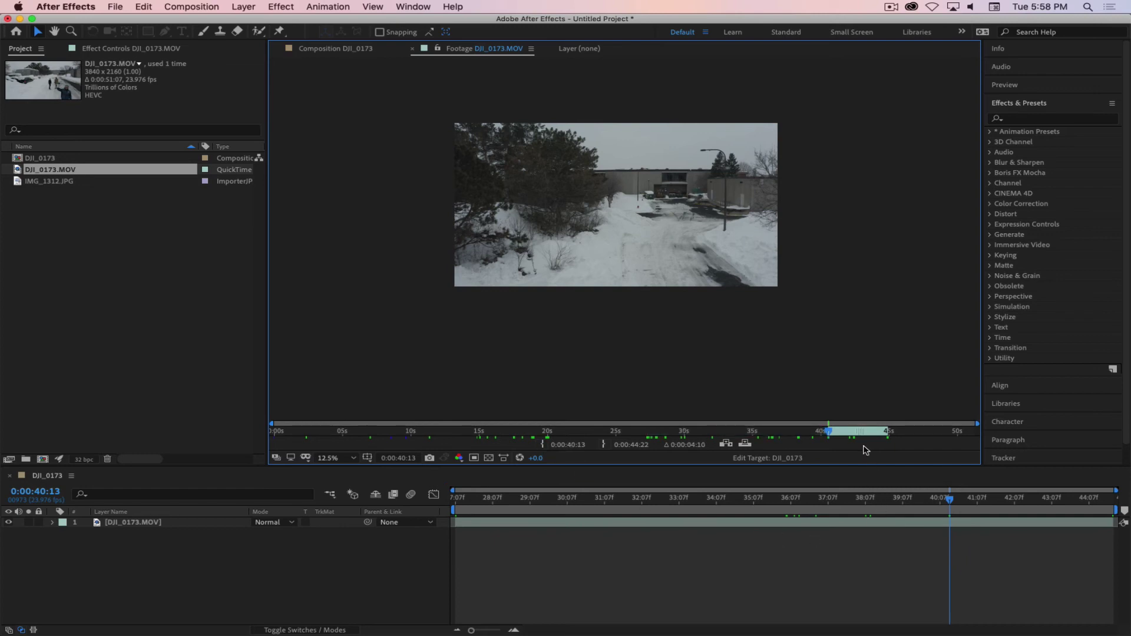
click(151, 582)
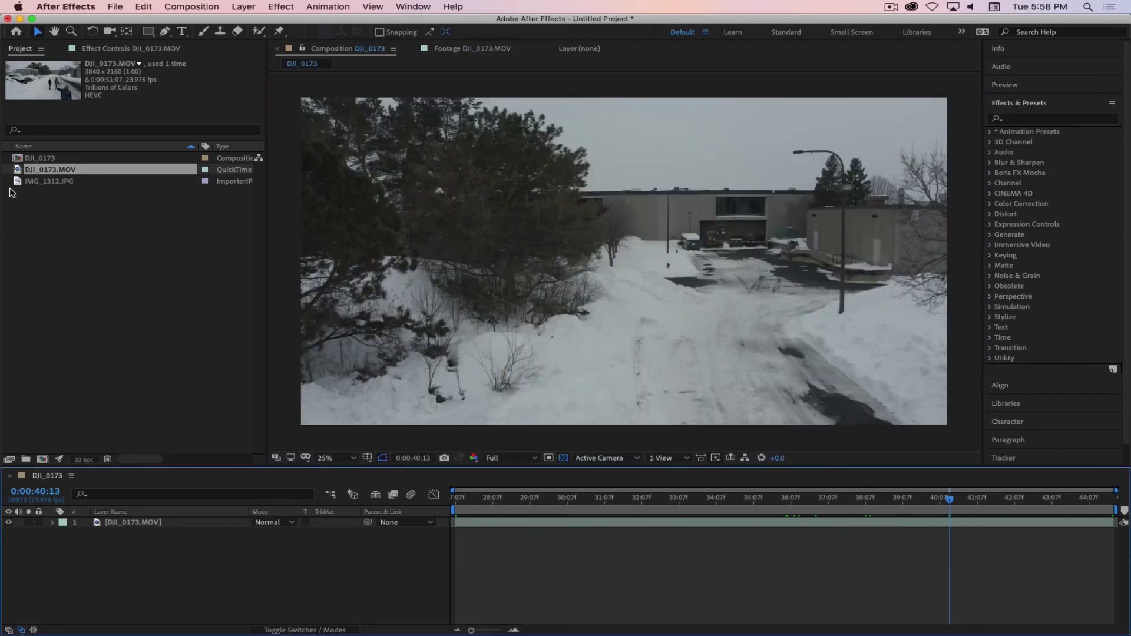
drag(15, 171, 42, 459)
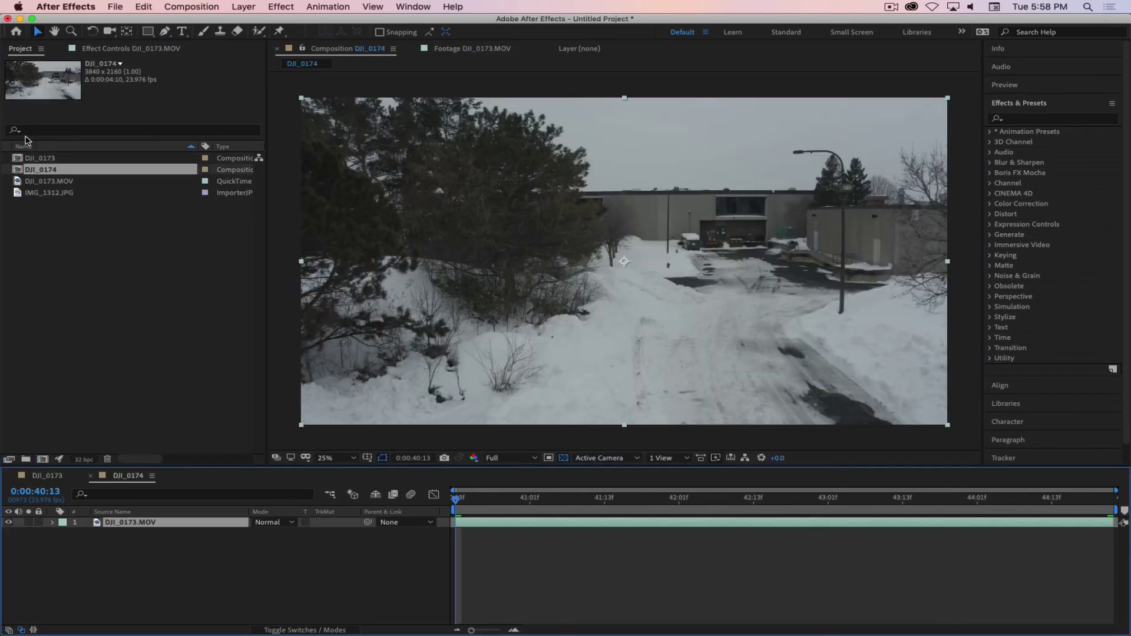
Rename the DJI_0174 composition as Mocha Track Test Snow.
click(51, 171)
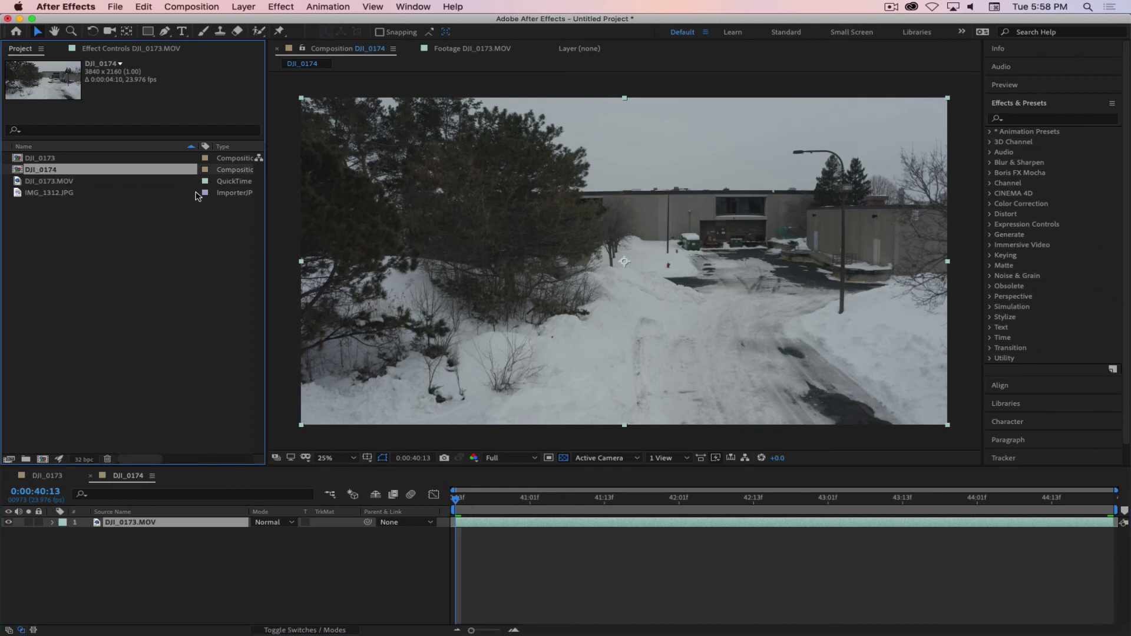
key(Return)
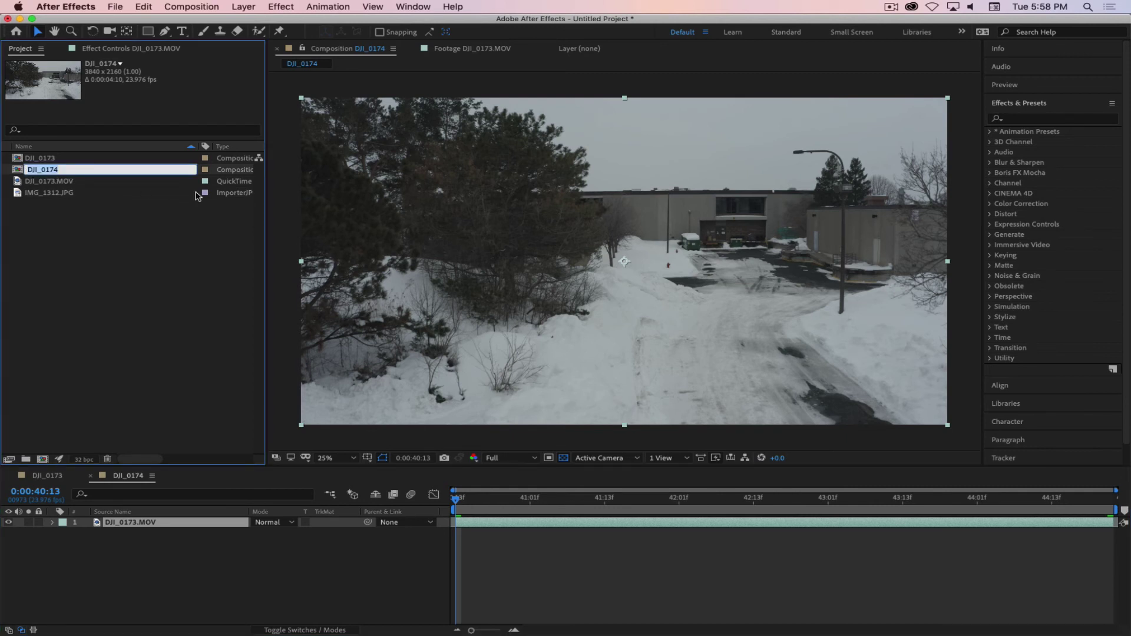
text(Mocha Track Test Snow)
key(Return)
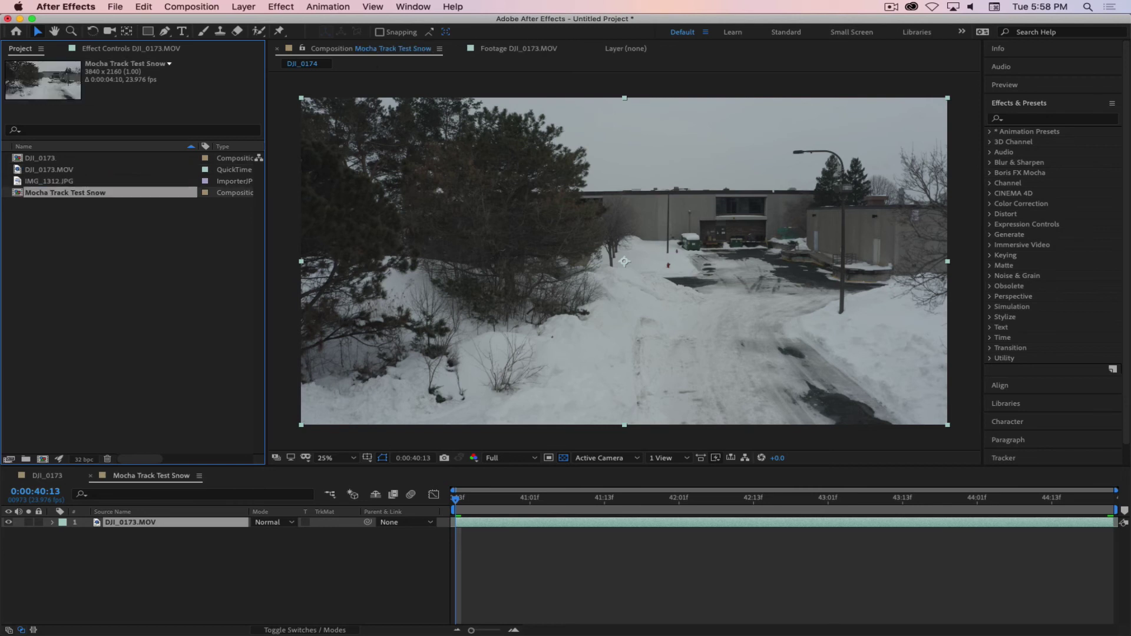
Delete the DJI_0173 composition from the project, leaving the Mocha Track Test Snow composition selected.
click(88, 159)
key(Delete)
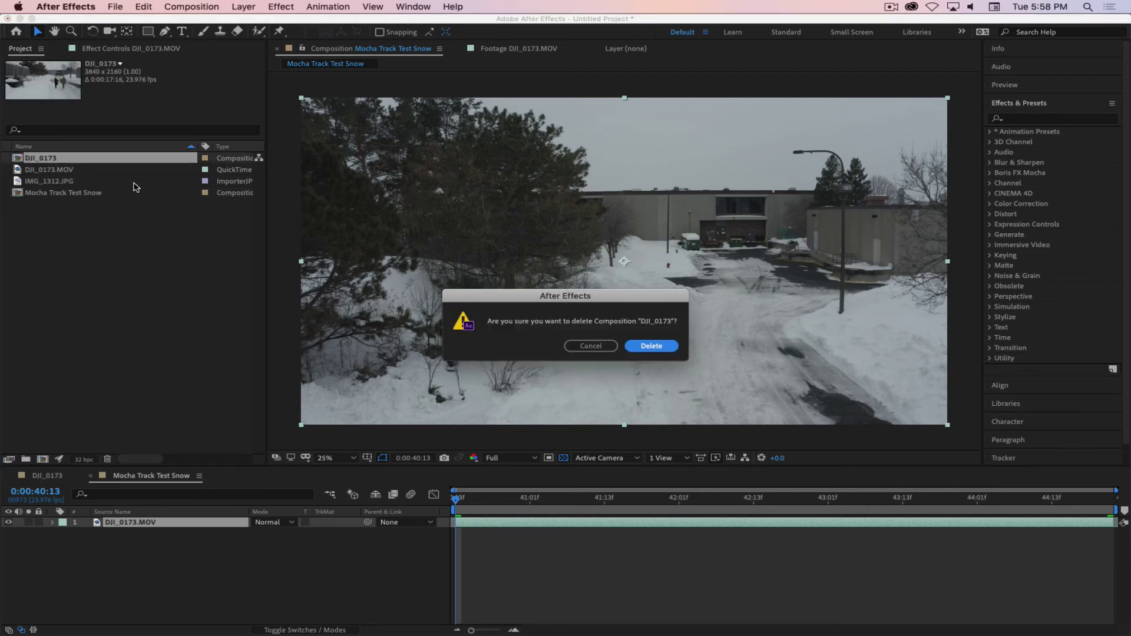
click(672, 347)
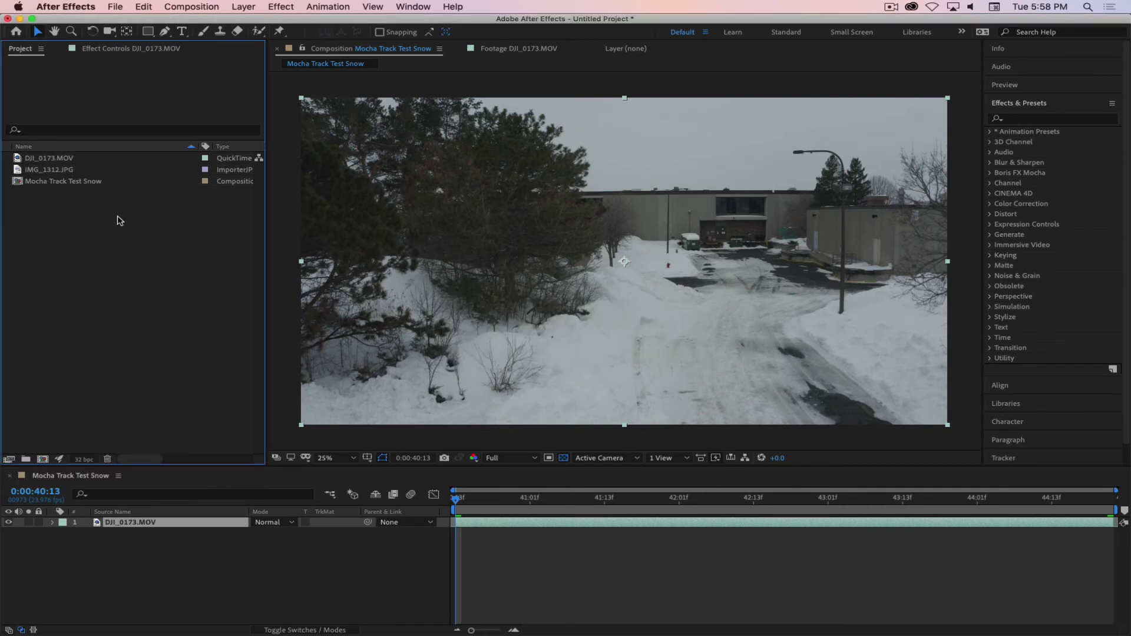
click(19, 184)
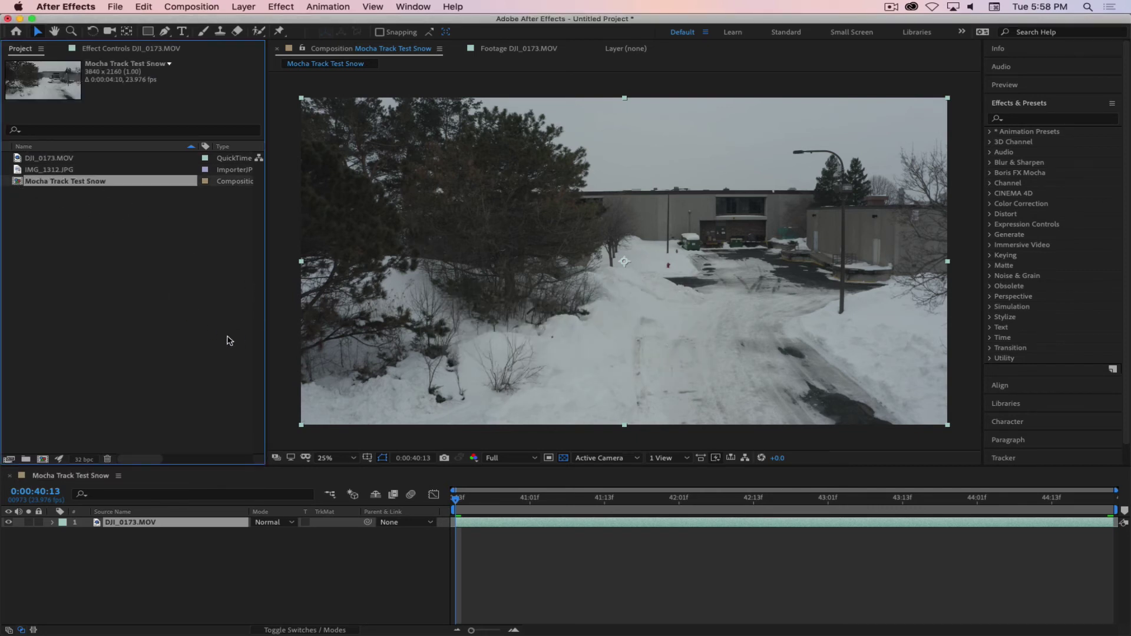
Review the shot from 0:00:40:13 to 0:00:44:22 and apply Track in Boris FX Mocha to the DJI_0173.MOV layer.
drag(459, 500, 1127, 527)
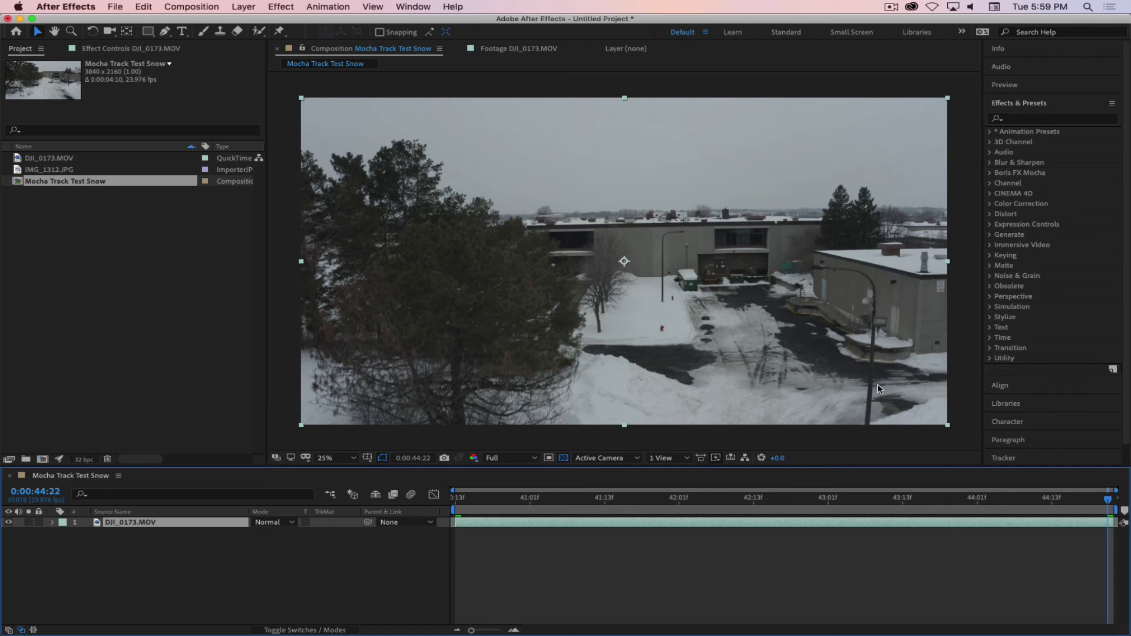
drag(1109, 500, 425, 495)
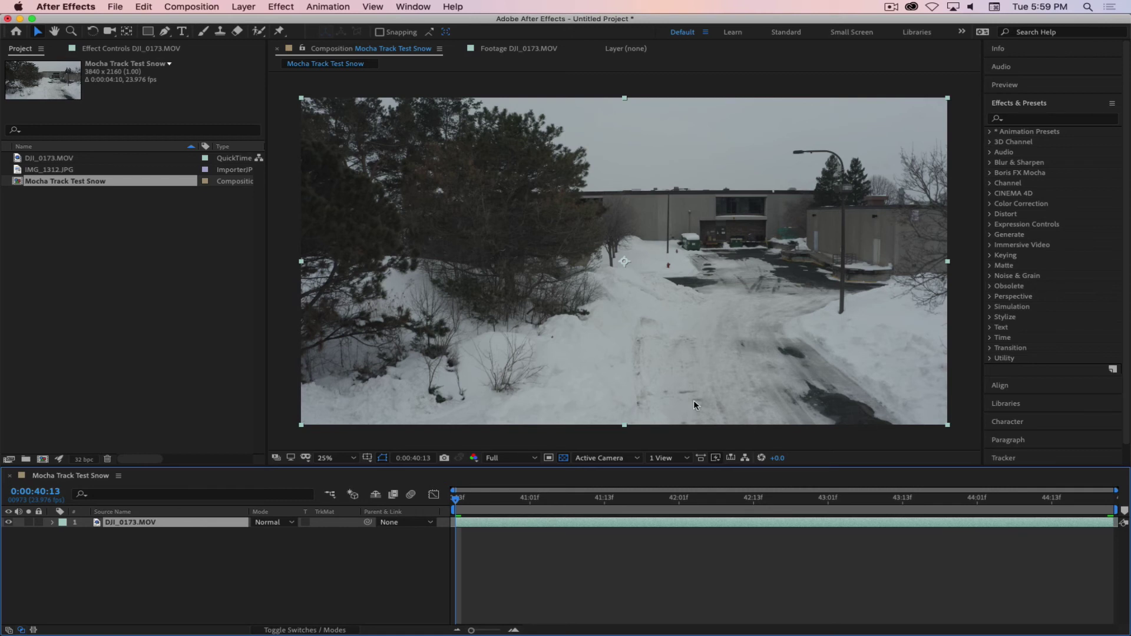
click(170, 558)
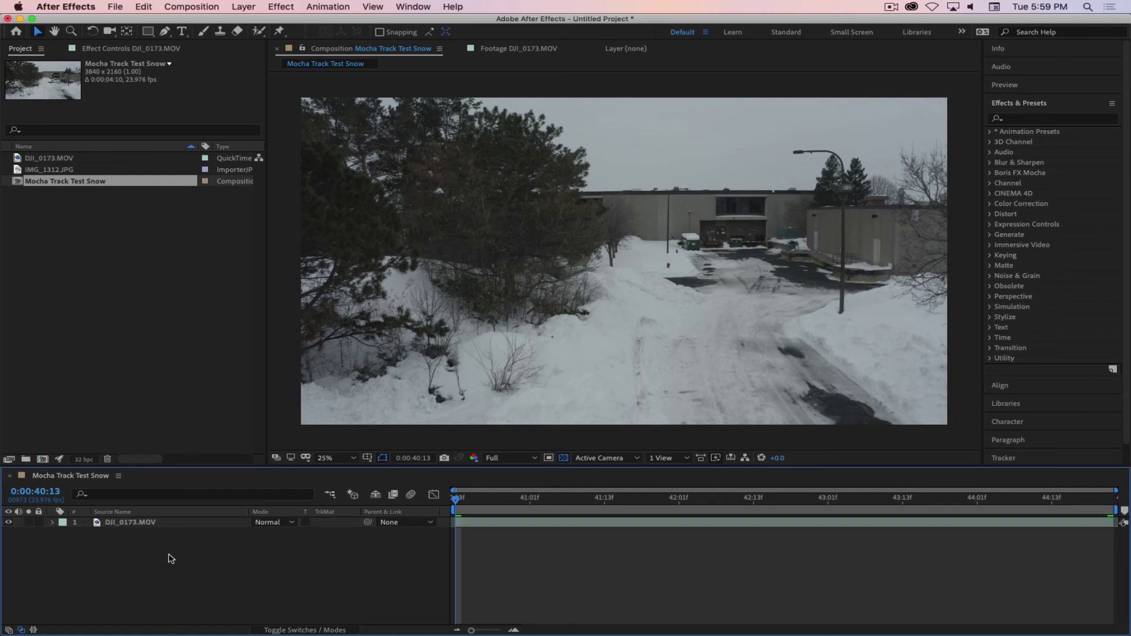
click(149, 524)
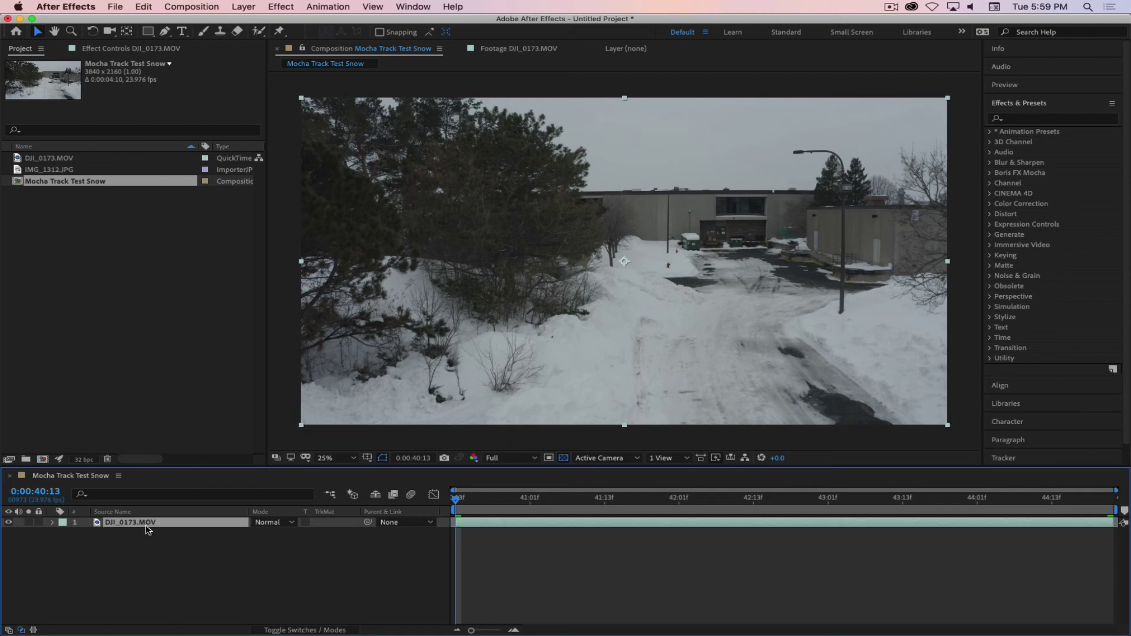
click(330, 7)
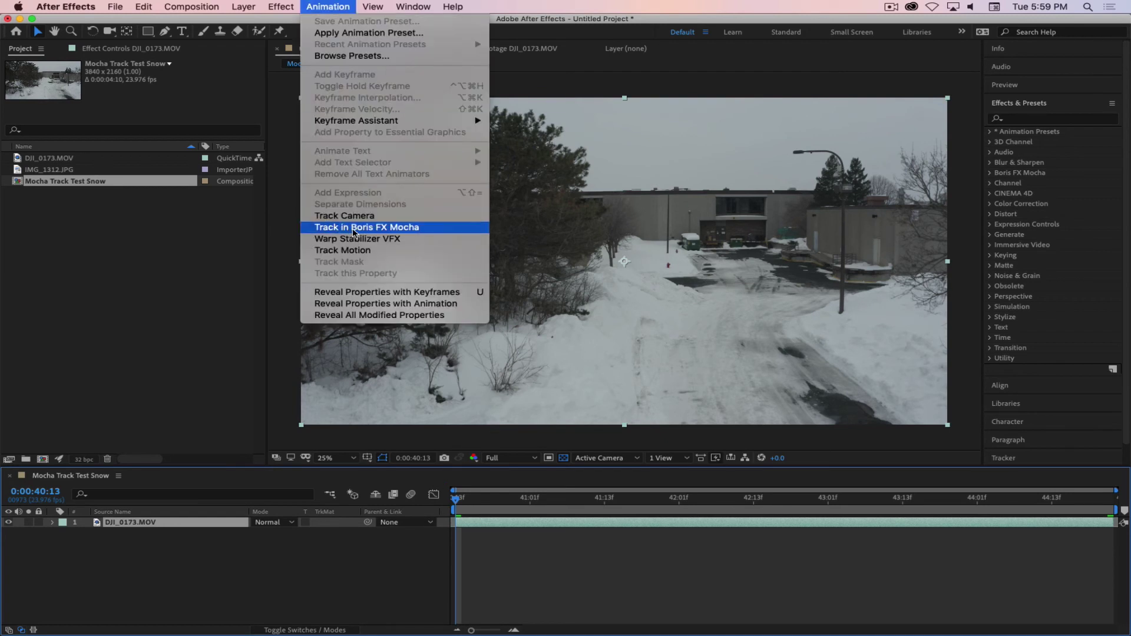
click(353, 232)
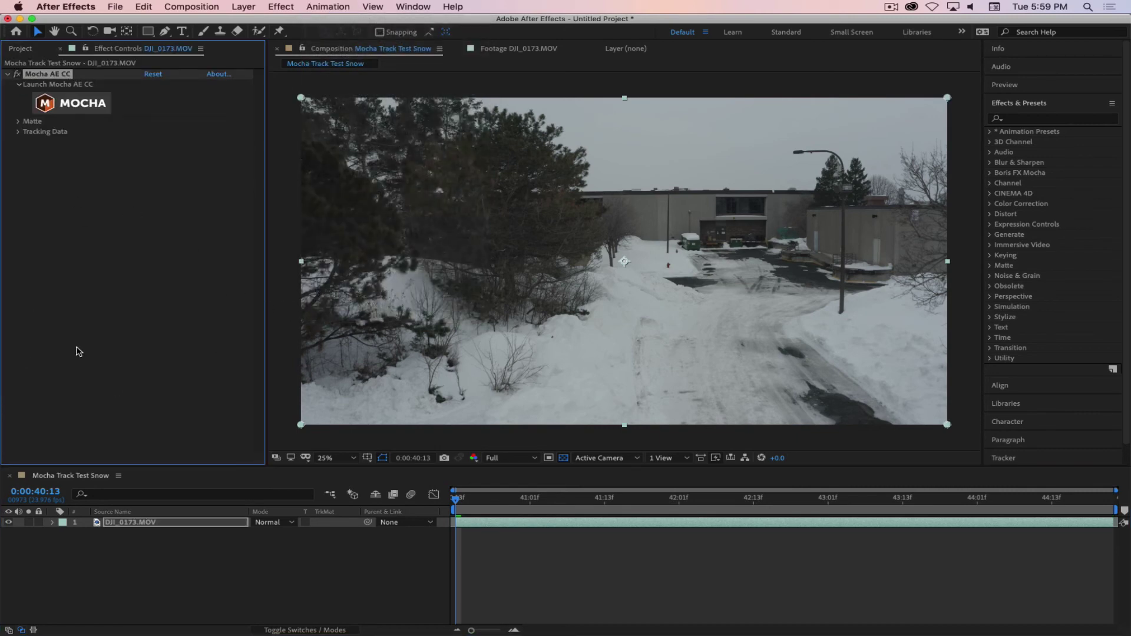
Launch Mocha from the layer's Mocha AE CC effect, postponing both the registration and the usage-statistics decision.
click(74, 105)
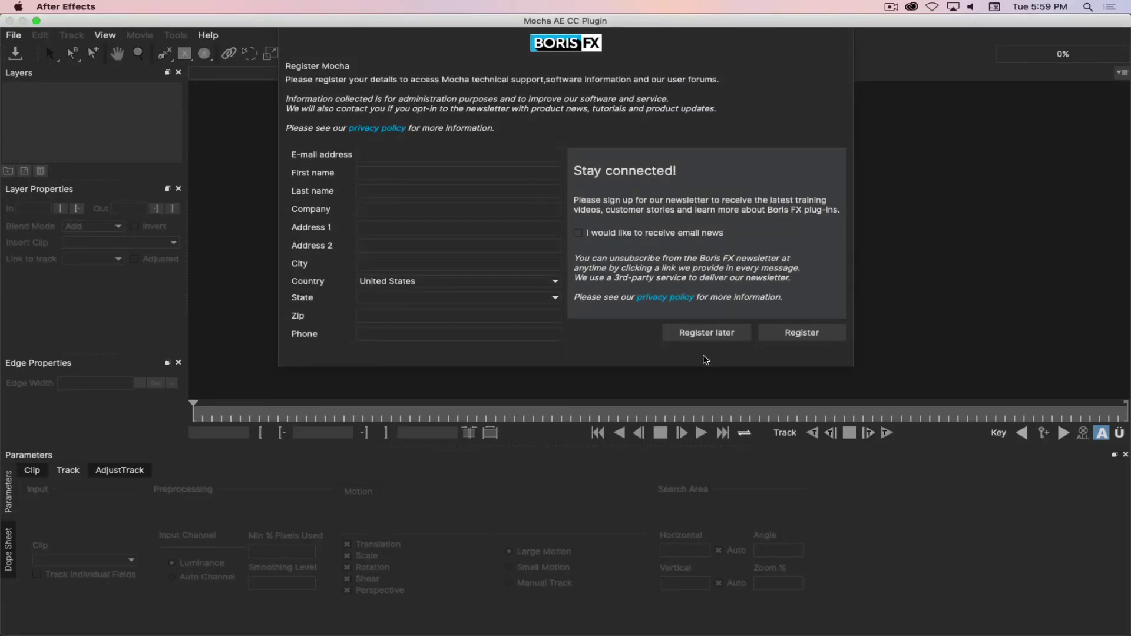
click(704, 335)
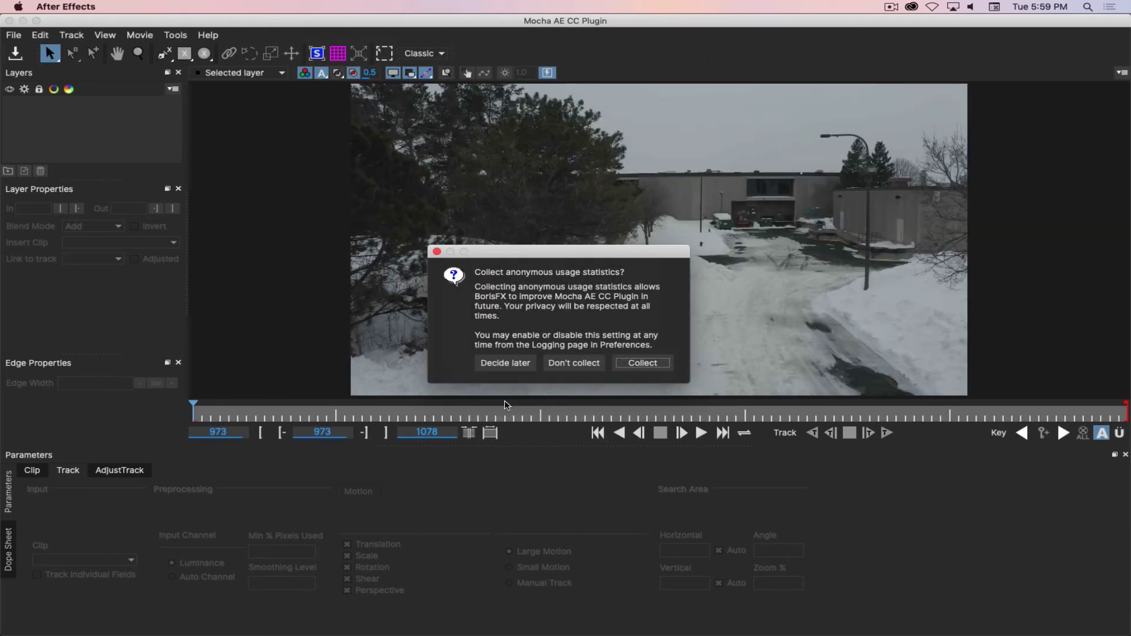
click(508, 364)
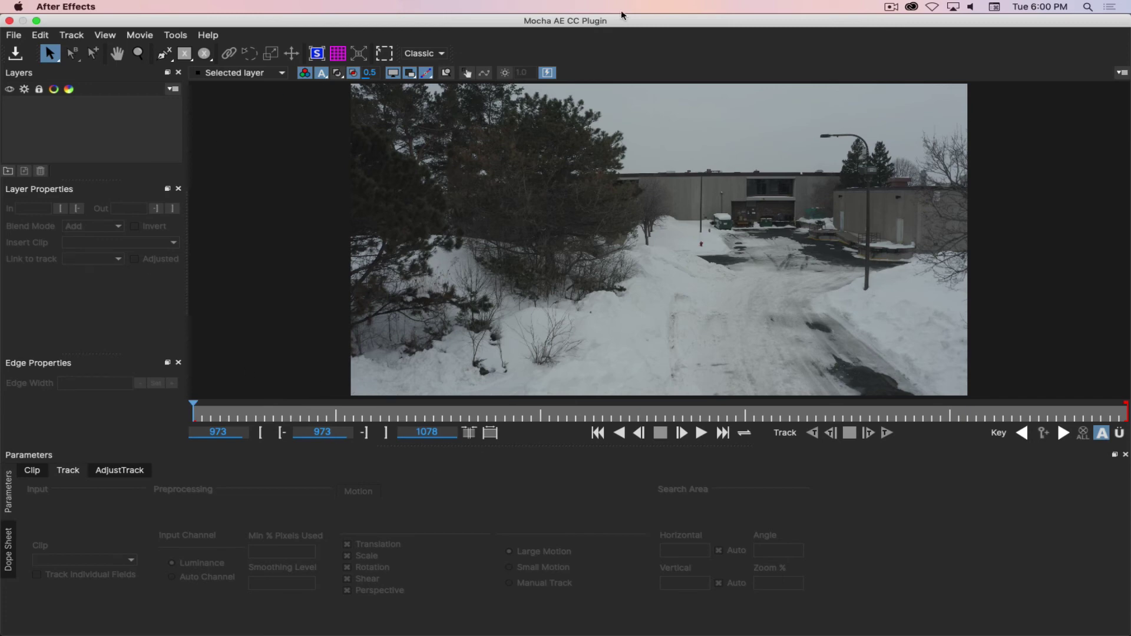
Switch the Mocha workspace to Essentials and centre the whole footage frame in the viewer.
click(436, 54)
click(439, 65)
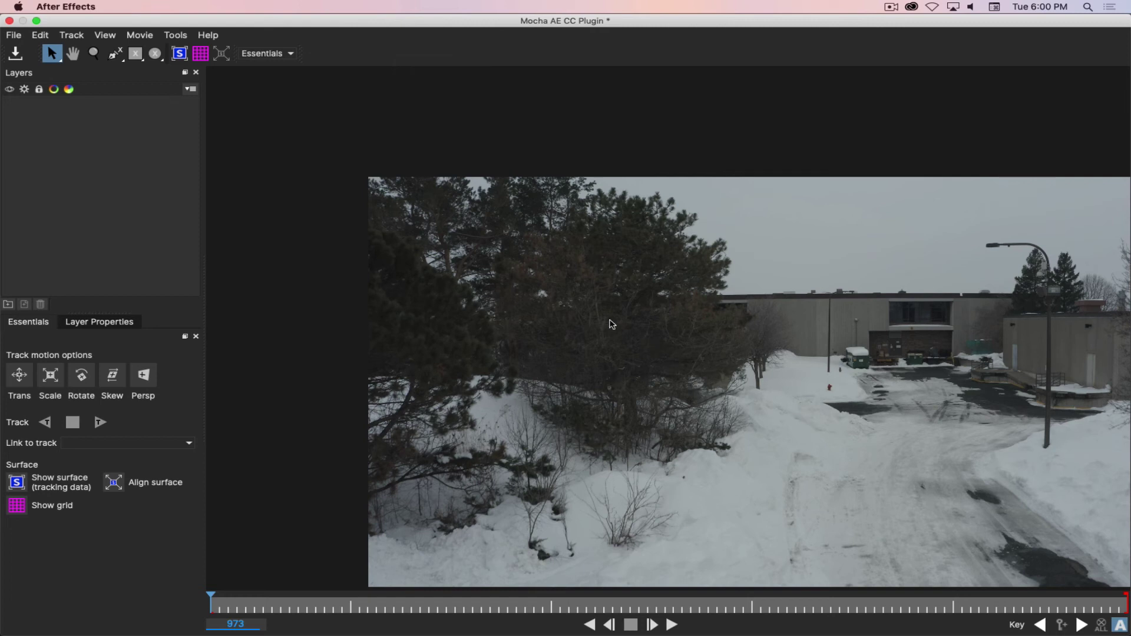
key(x)
drag(626, 382, 532, 324)
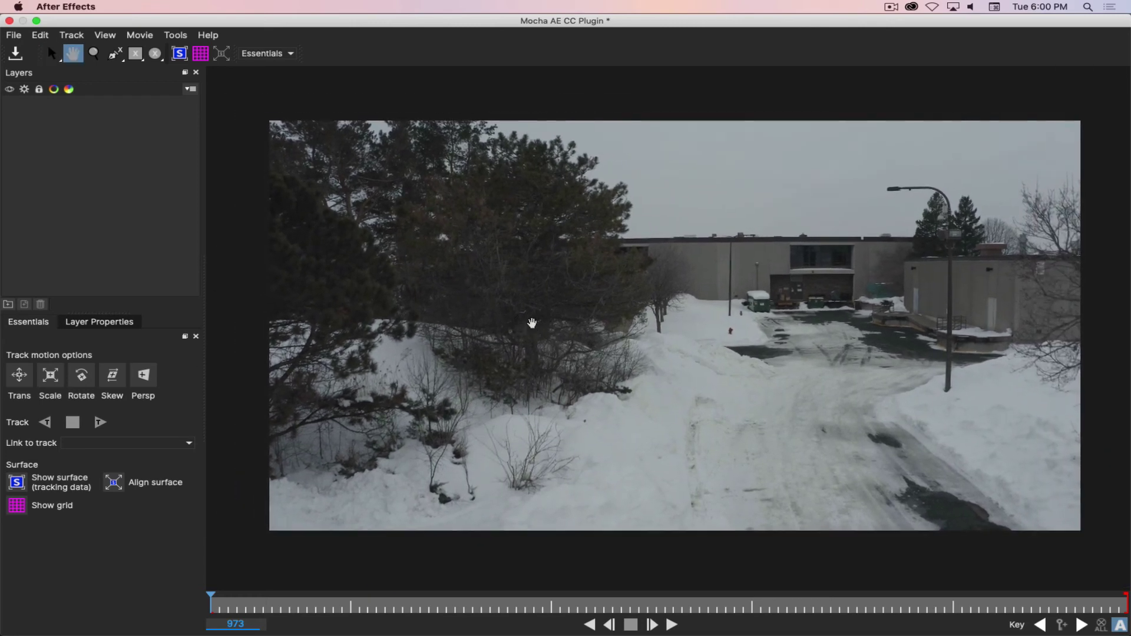
key(q)
Compare the Classic workspace with Essentials, returning to Essentials with the full frame centred.
click(289, 55)
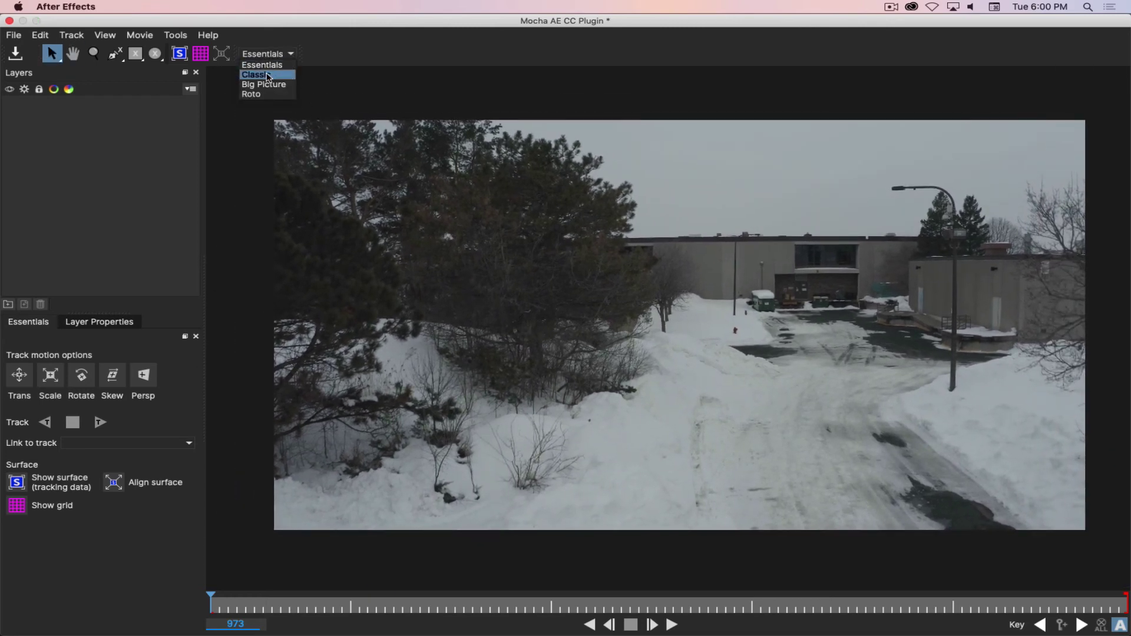
click(268, 75)
key(x)
drag(519, 205, 605, 282)
key(q)
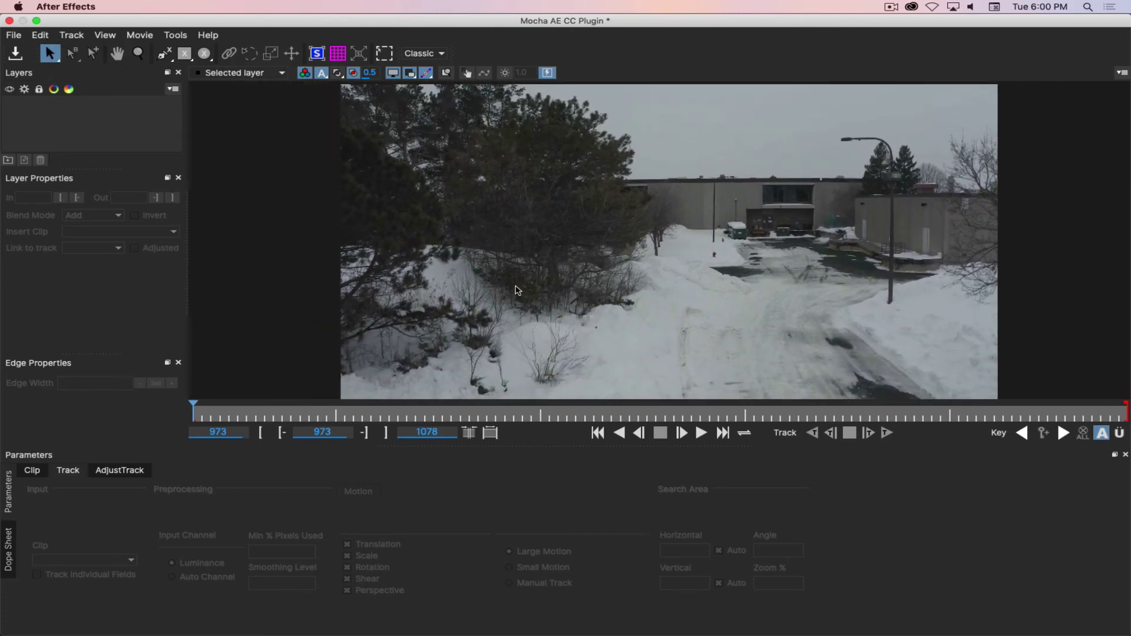
click(440, 54)
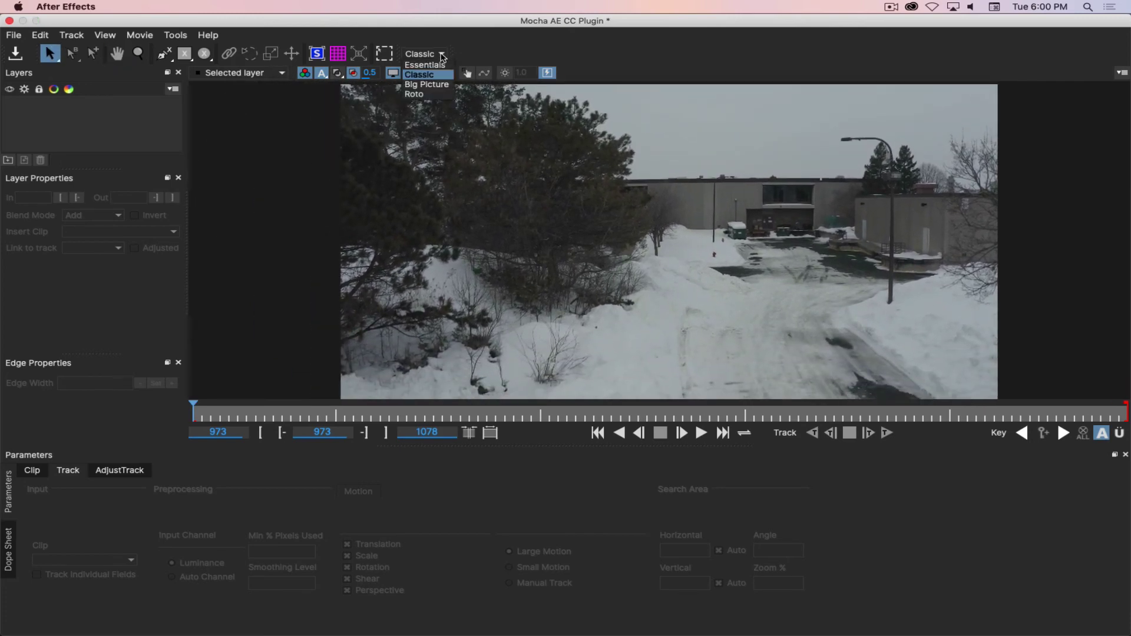
click(423, 66)
key(x)
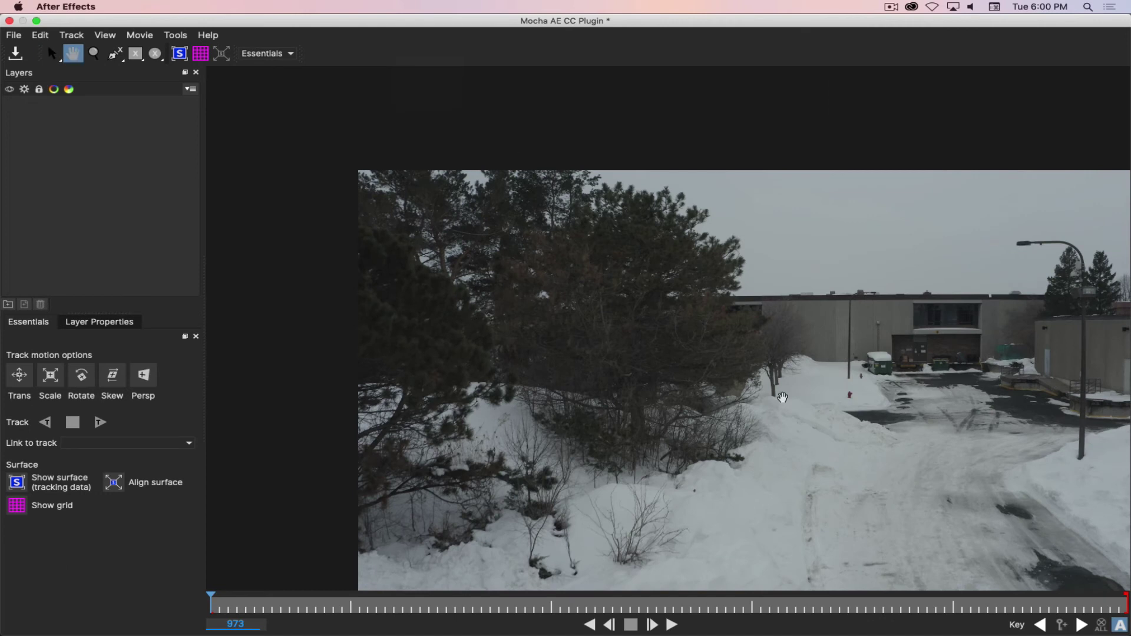
drag(778, 394, 656, 346)
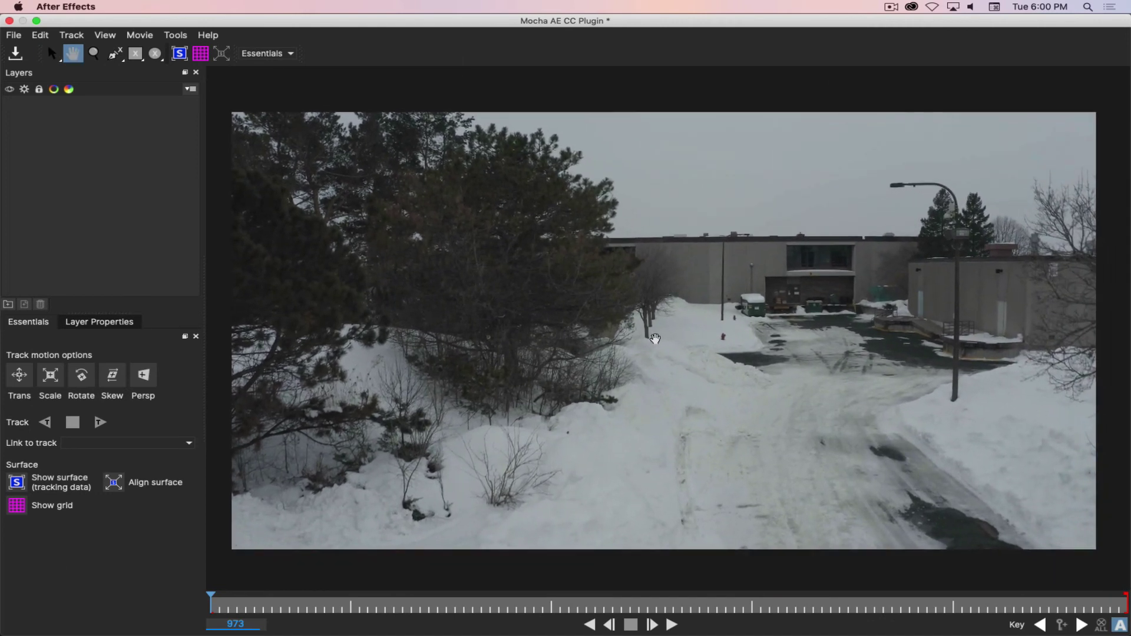
key(q)
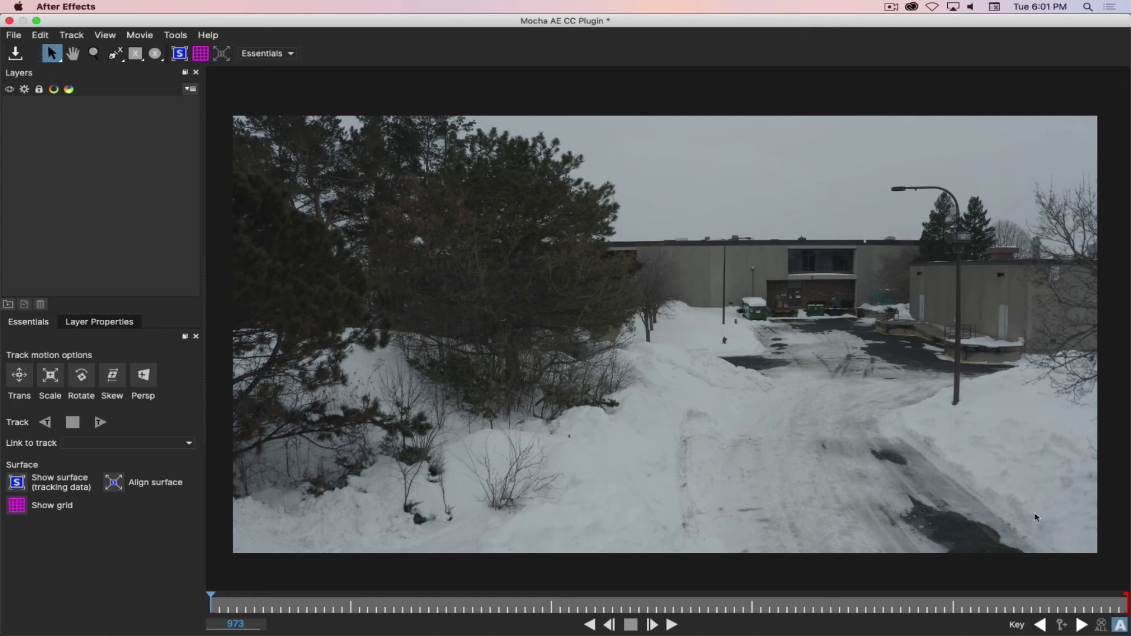
Draw a closed X-Spline around the snowy road in the foreground at frame 973, extending it just below the frame's lower edge.
click(114, 54)
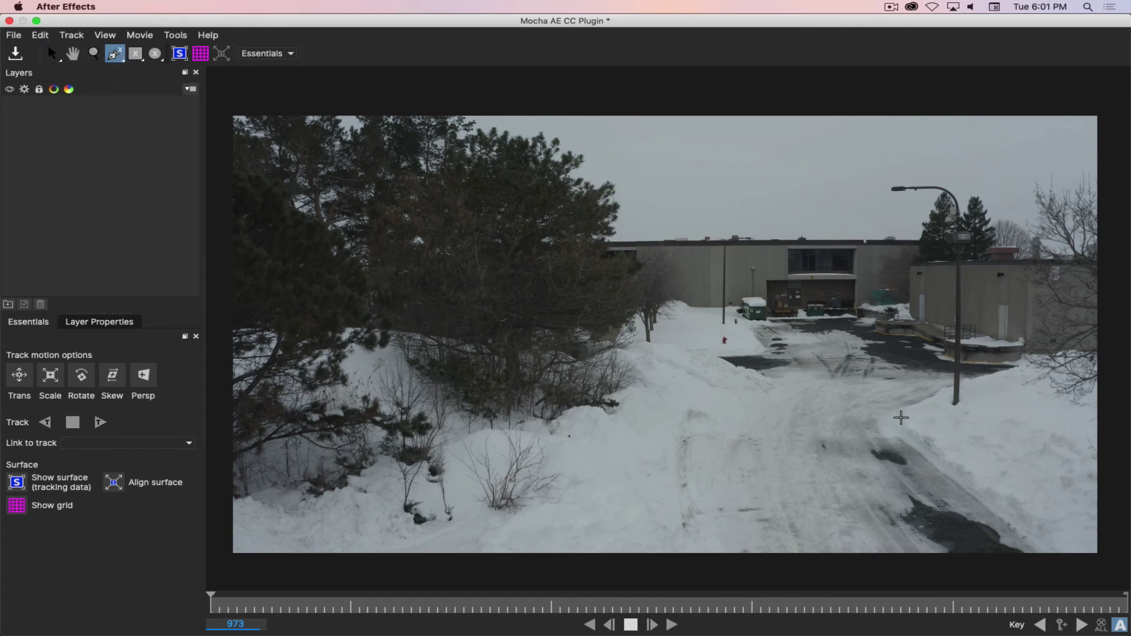
click(907, 416)
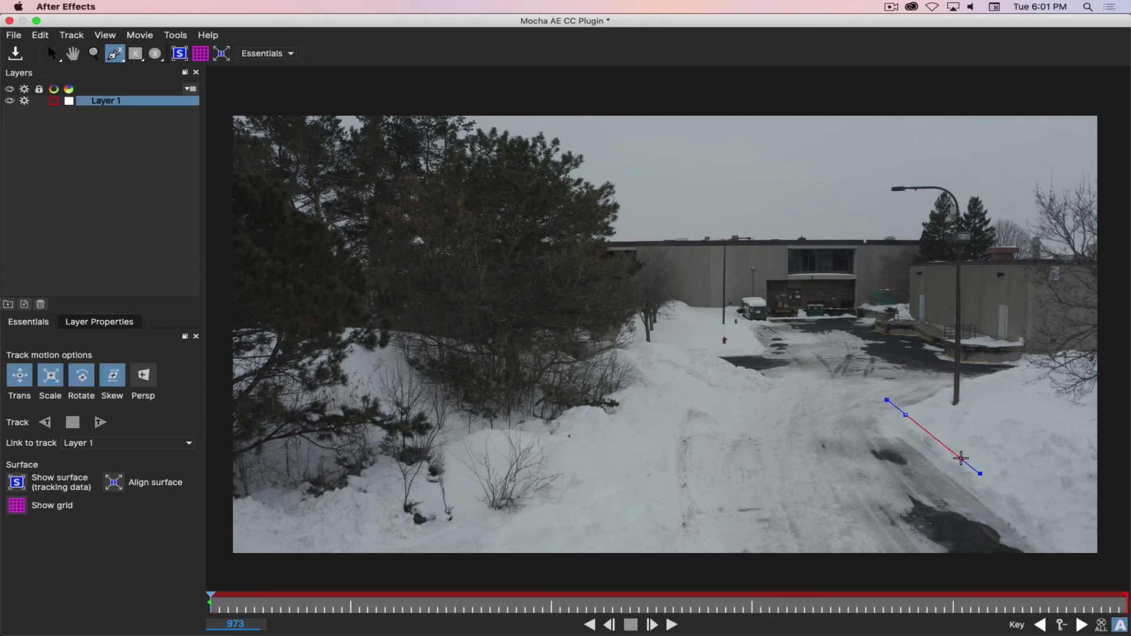
click(961, 458)
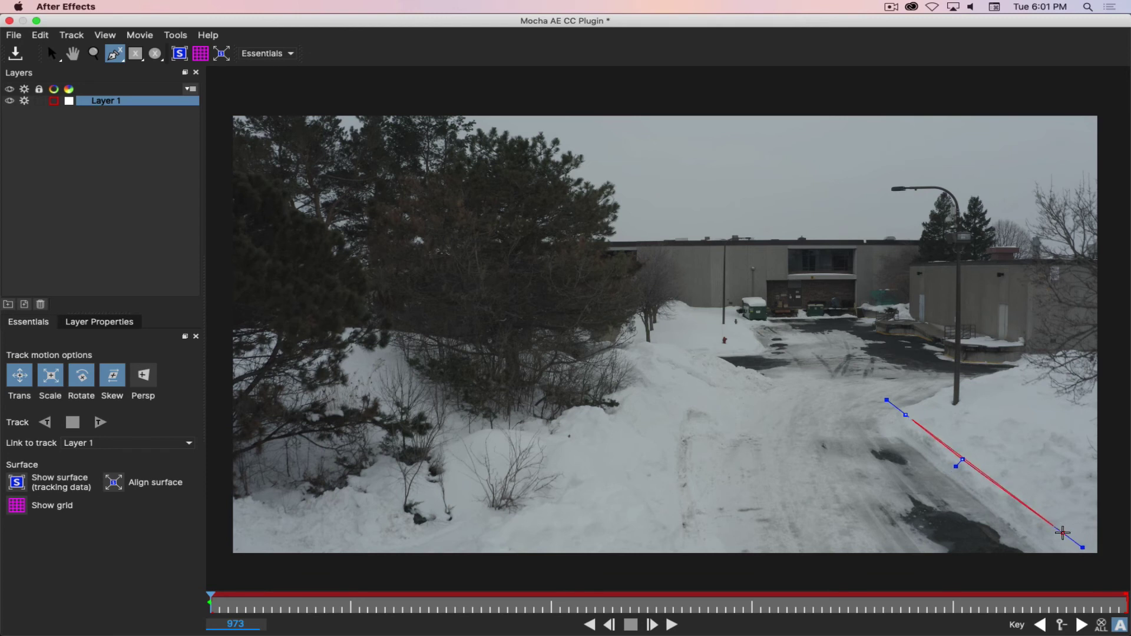
click(1064, 533)
click(1093, 557)
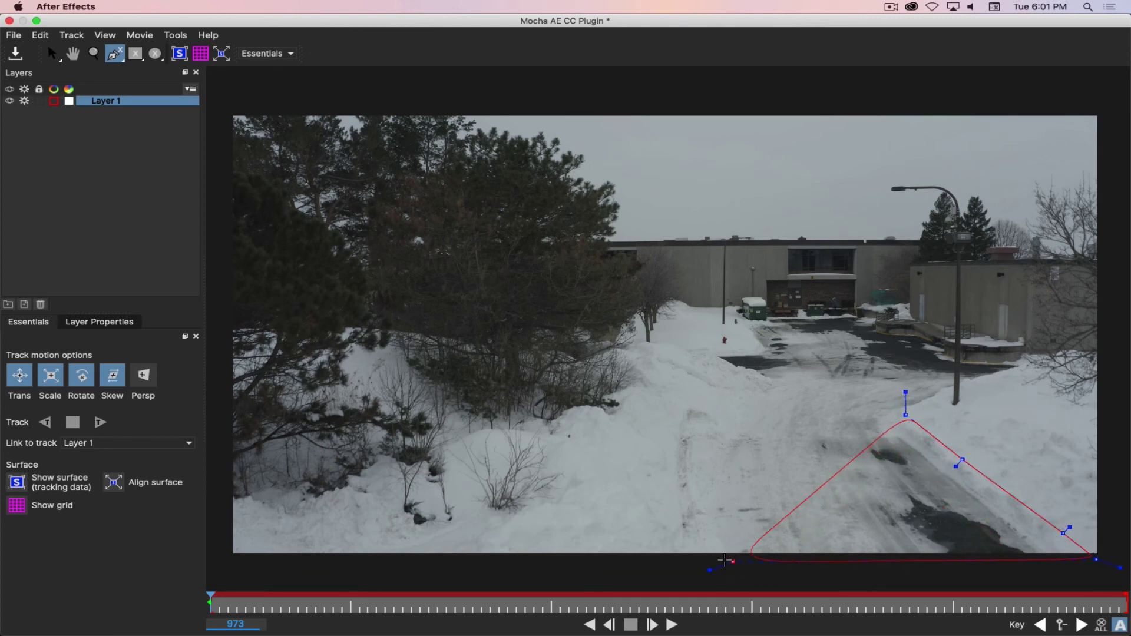
click(643, 556)
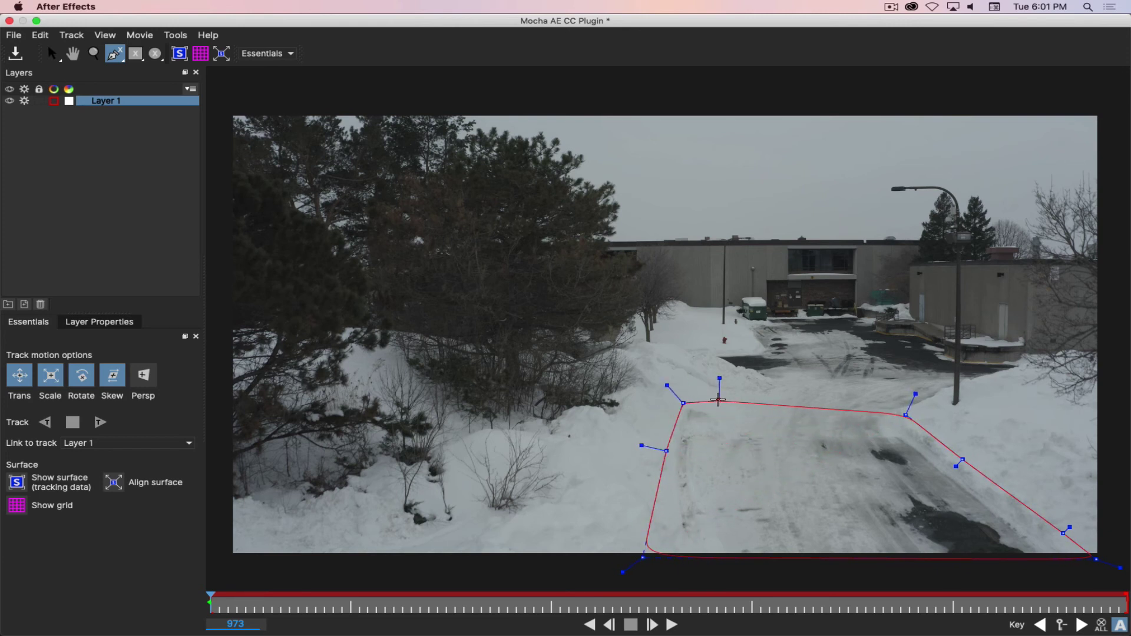
right_click(735, 404)
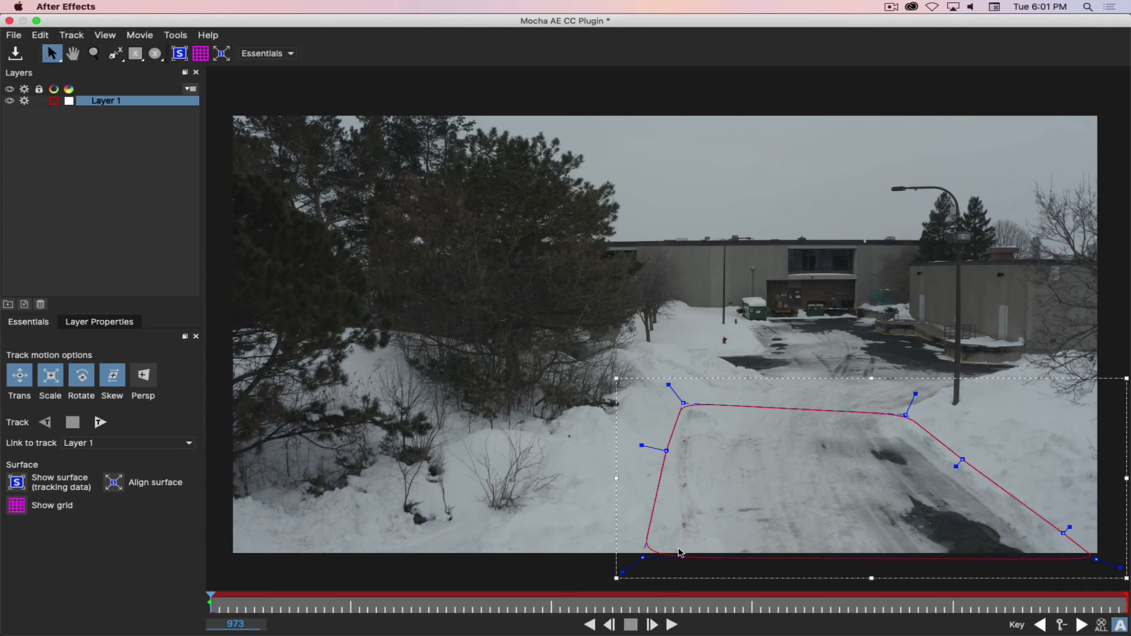
Fine-tune the X-Spline's lower, left and right control points and curve handles to follow the edges of the road.
drag(643, 557, 643, 560)
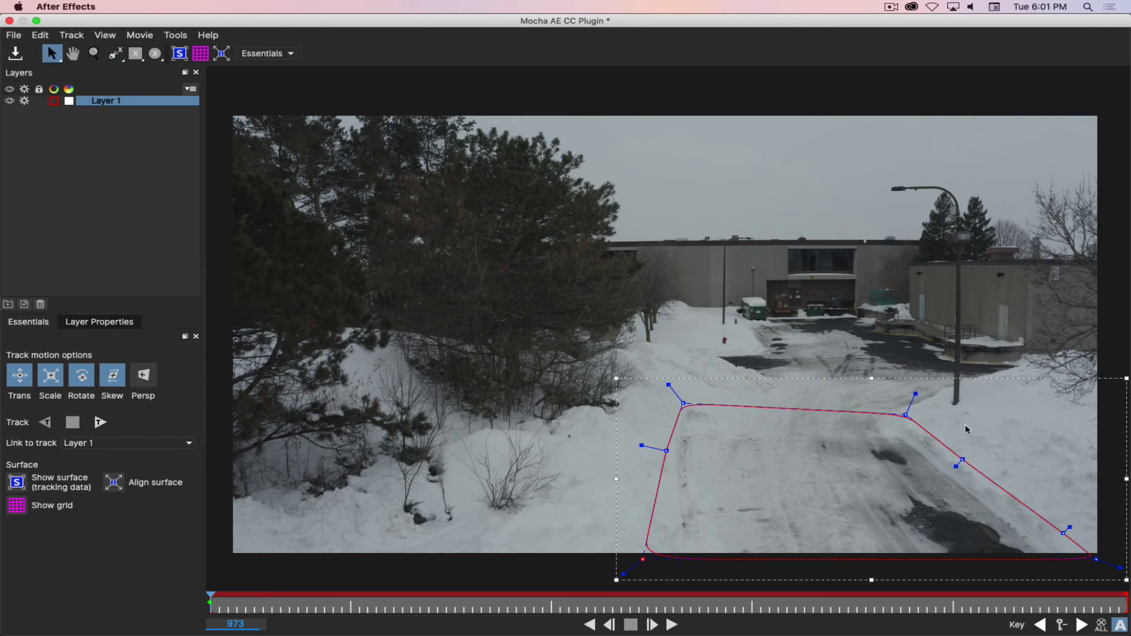
drag(962, 459, 942, 452)
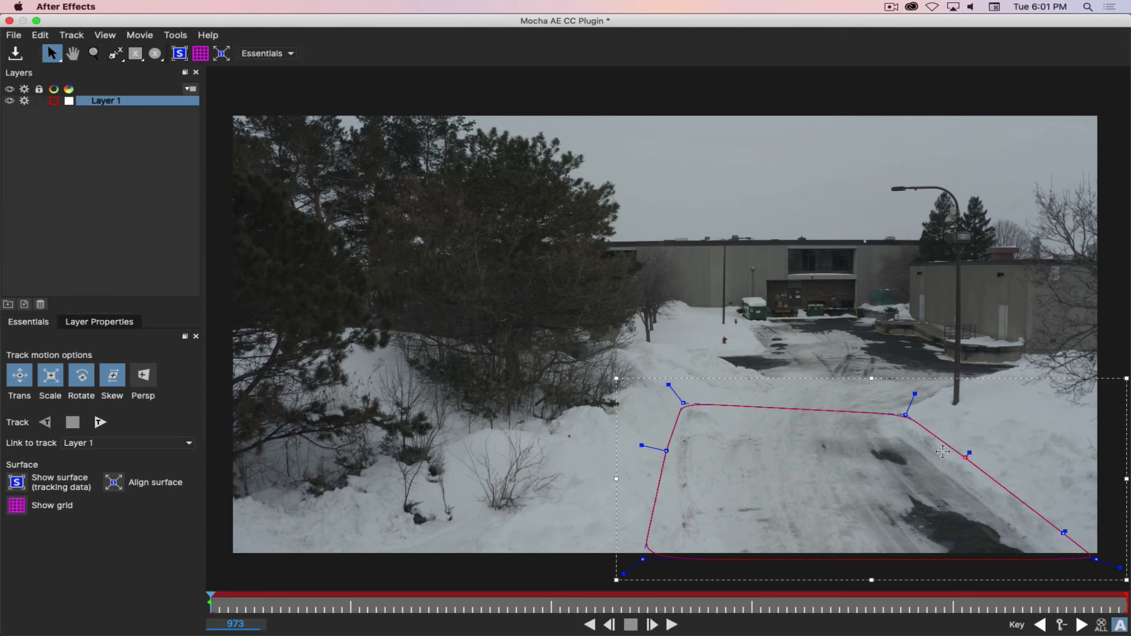
drag(667, 451, 665, 453)
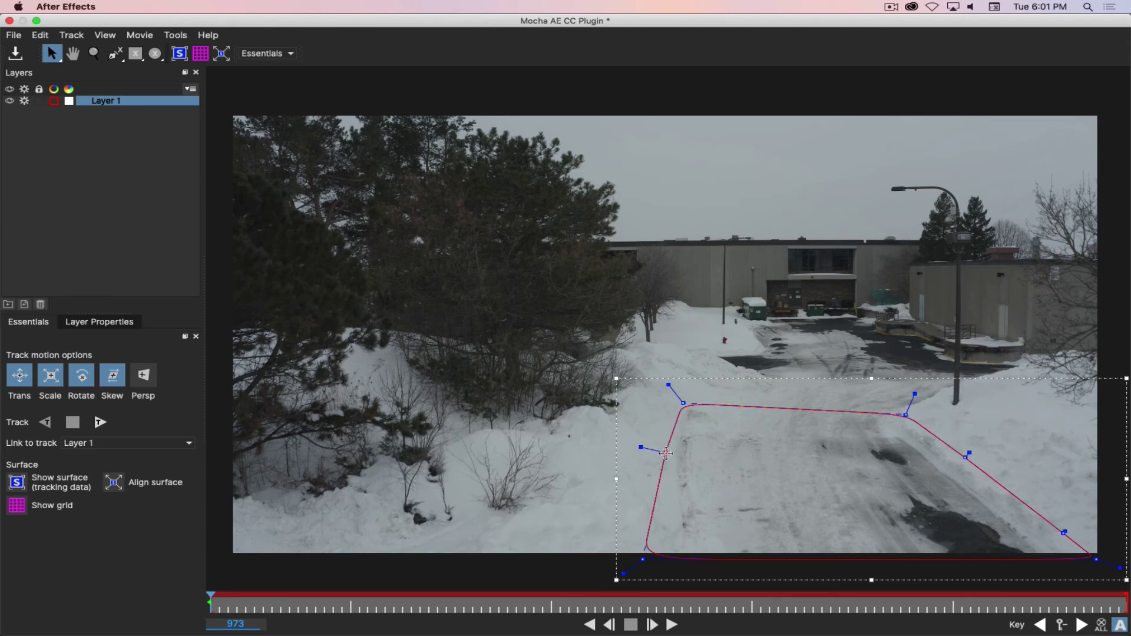
click(681, 403)
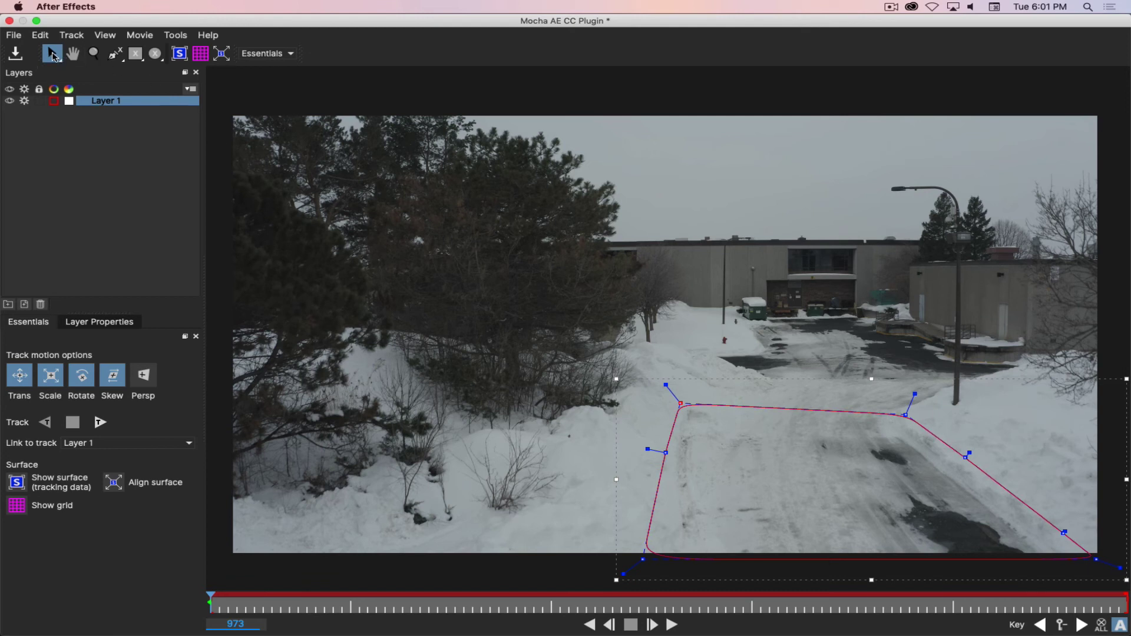
click(53, 57)
click(53, 57)
click(1065, 534)
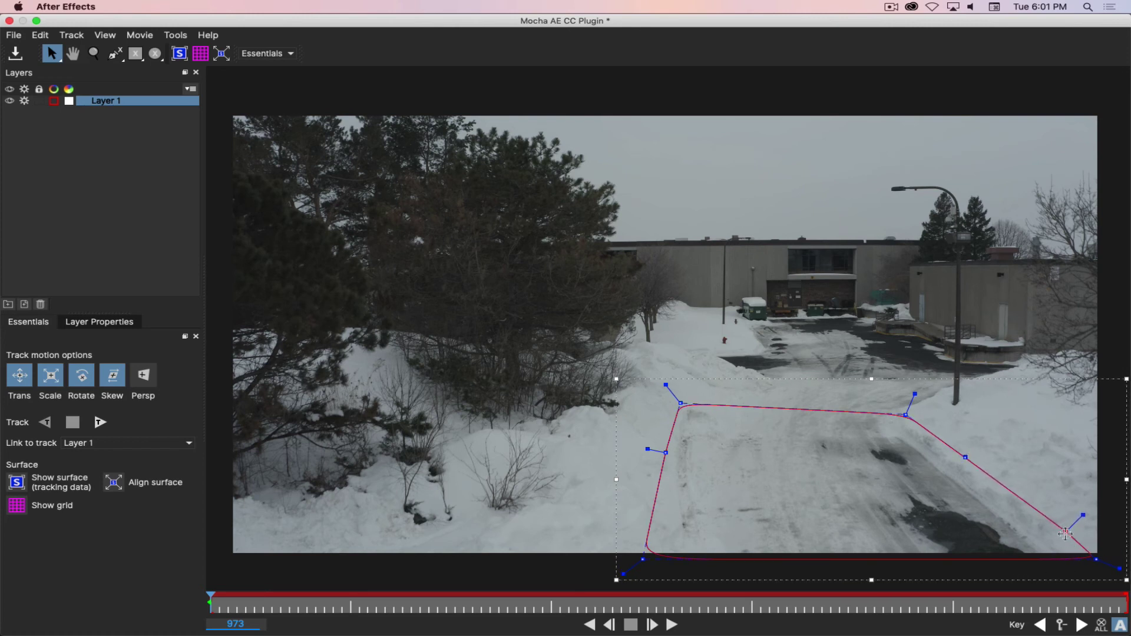
drag(1066, 533, 1067, 534)
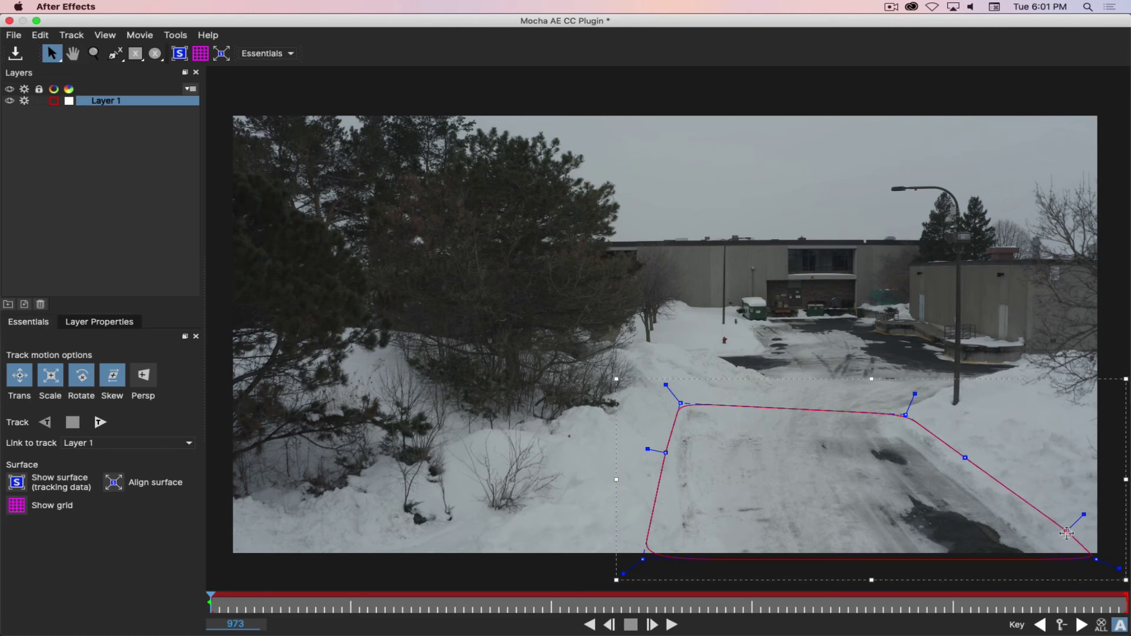
Display the planar surface and move its four corners onto the corners of the road spline.
click(203, 59)
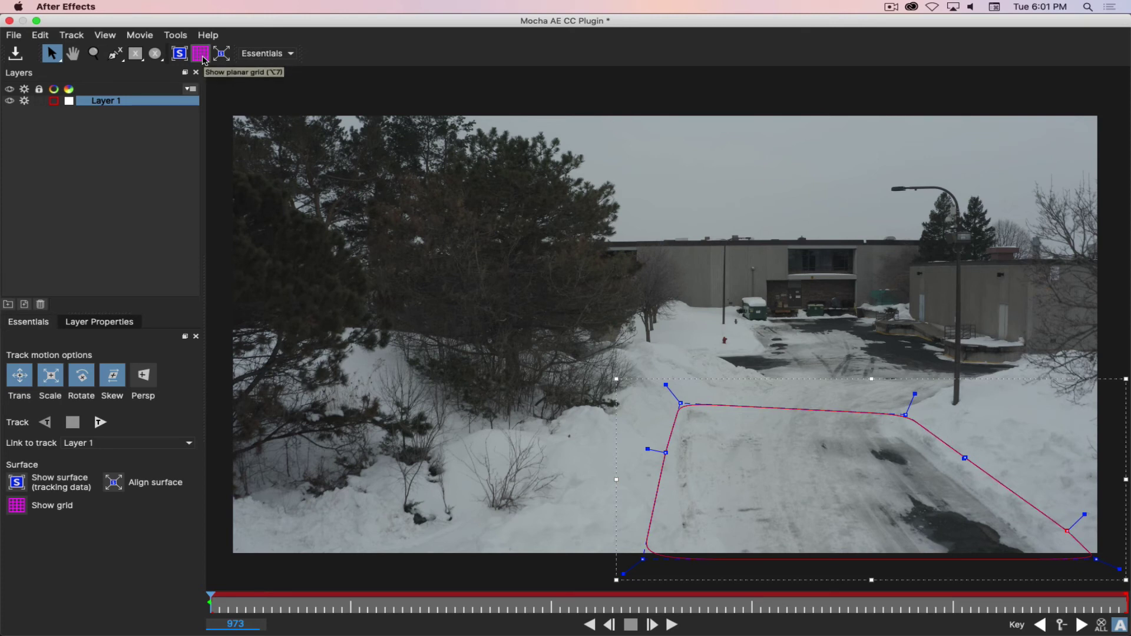
click(200, 54)
click(180, 54)
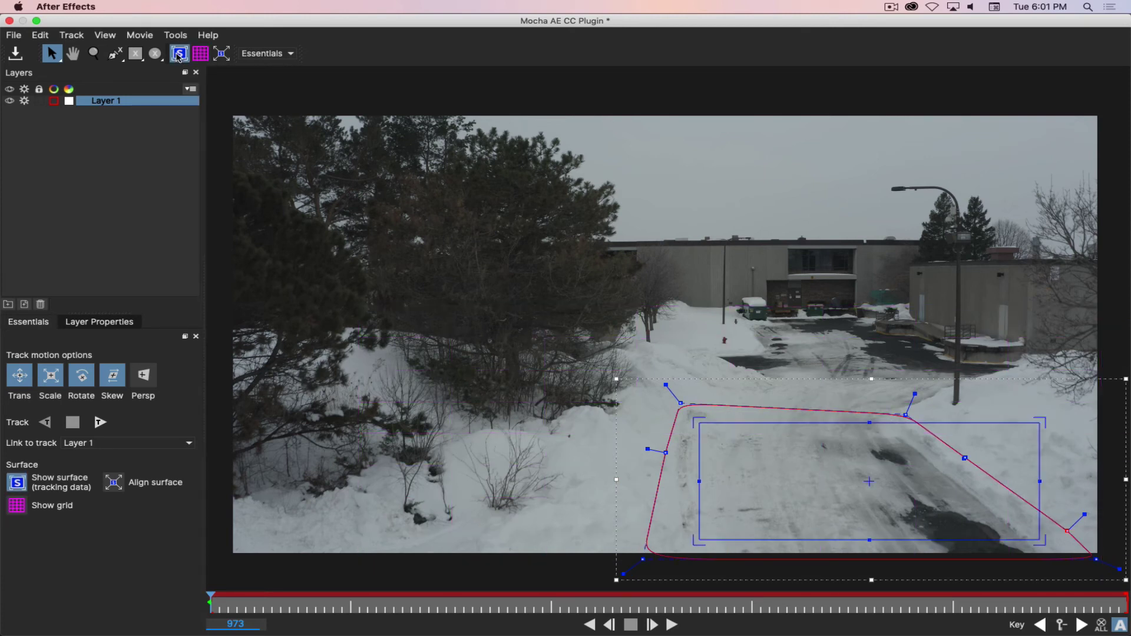
drag(696, 422, 681, 404)
drag(699, 540, 636, 561)
drag(1053, 547, 1096, 558)
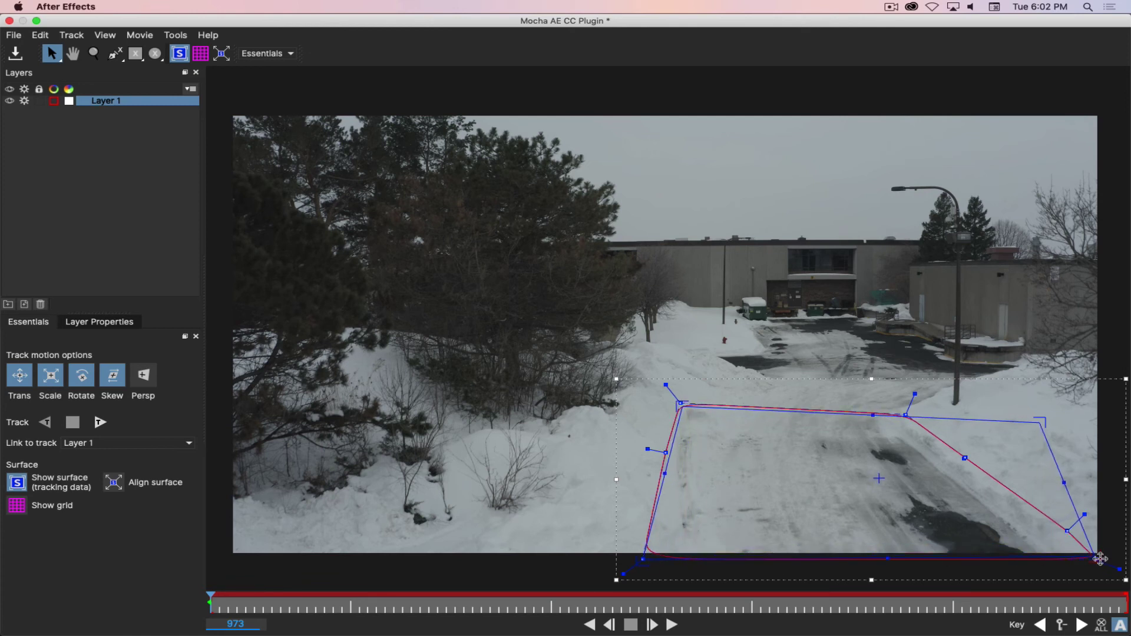
drag(1041, 433, 903, 406)
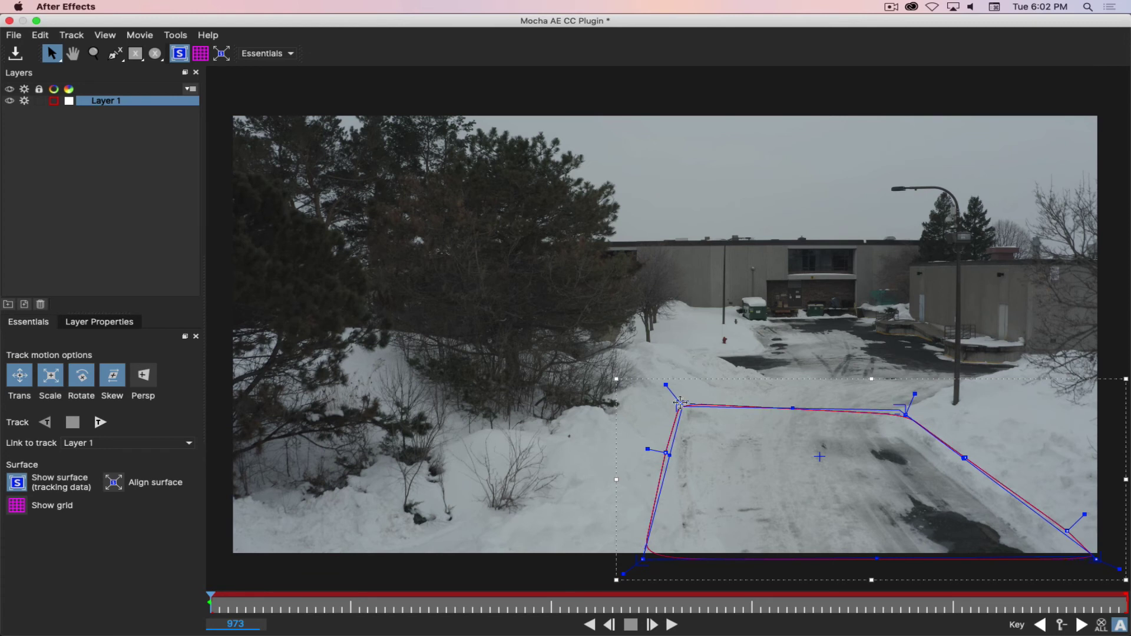
Fine-tune the surface corners around the road spline, widening the surface slightly beyond the road's left edge.
drag(681, 404, 673, 403)
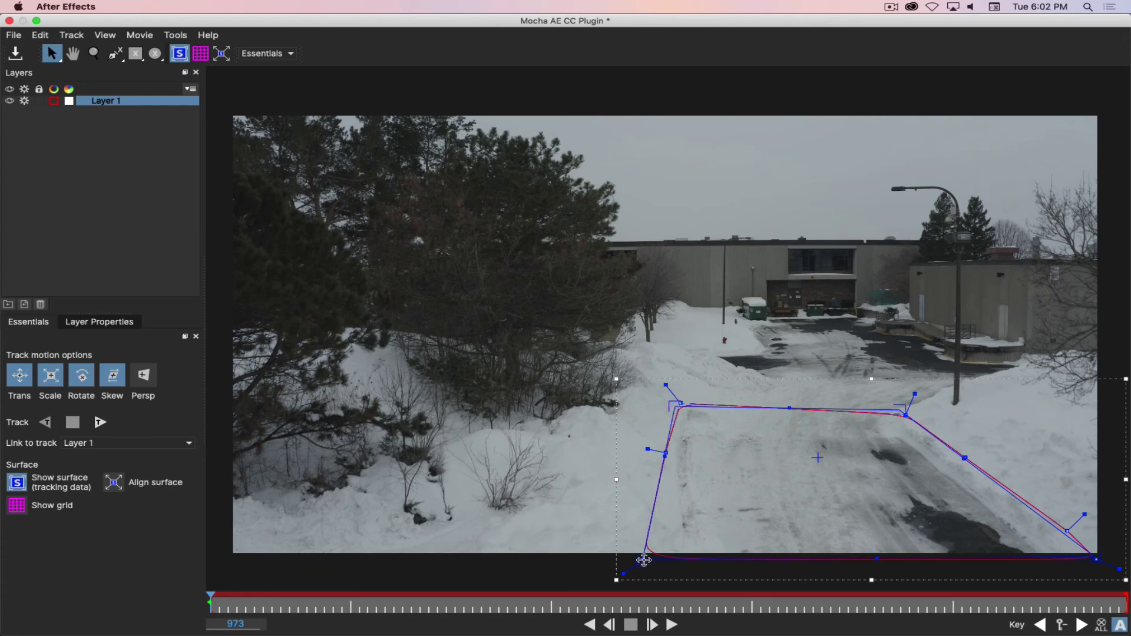
drag(643, 559, 635, 558)
drag(670, 403, 669, 405)
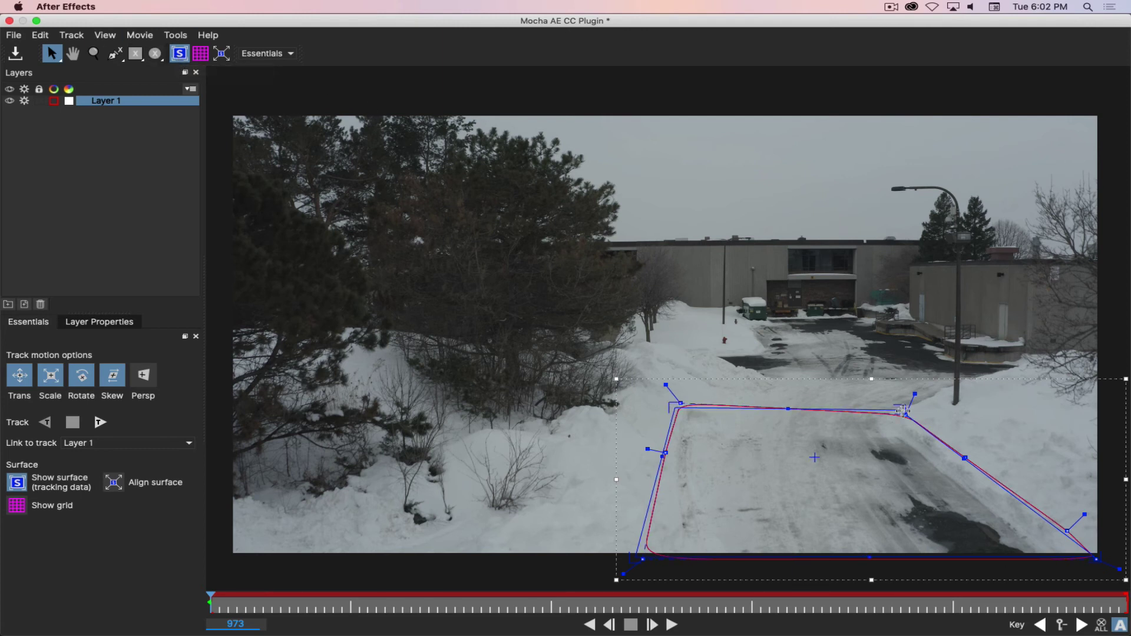
drag(903, 410, 902, 408)
drag(664, 410, 667, 406)
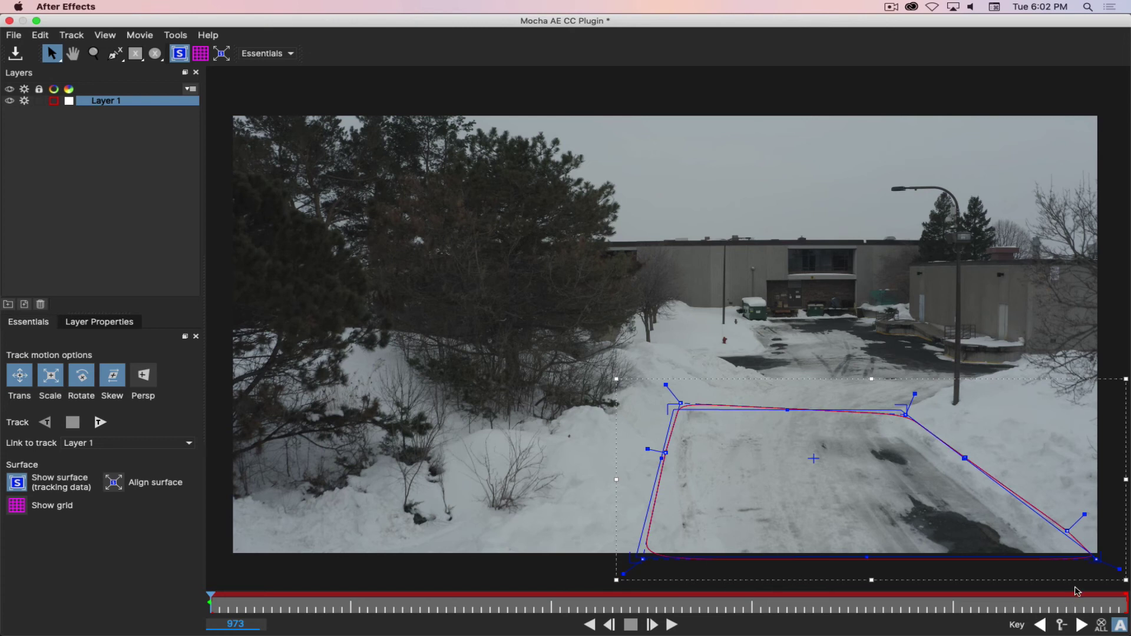
drag(1067, 530, 1064, 529)
Enable perspective in the track motion options and rename the road layer as Winter Road FG 1.
click(145, 380)
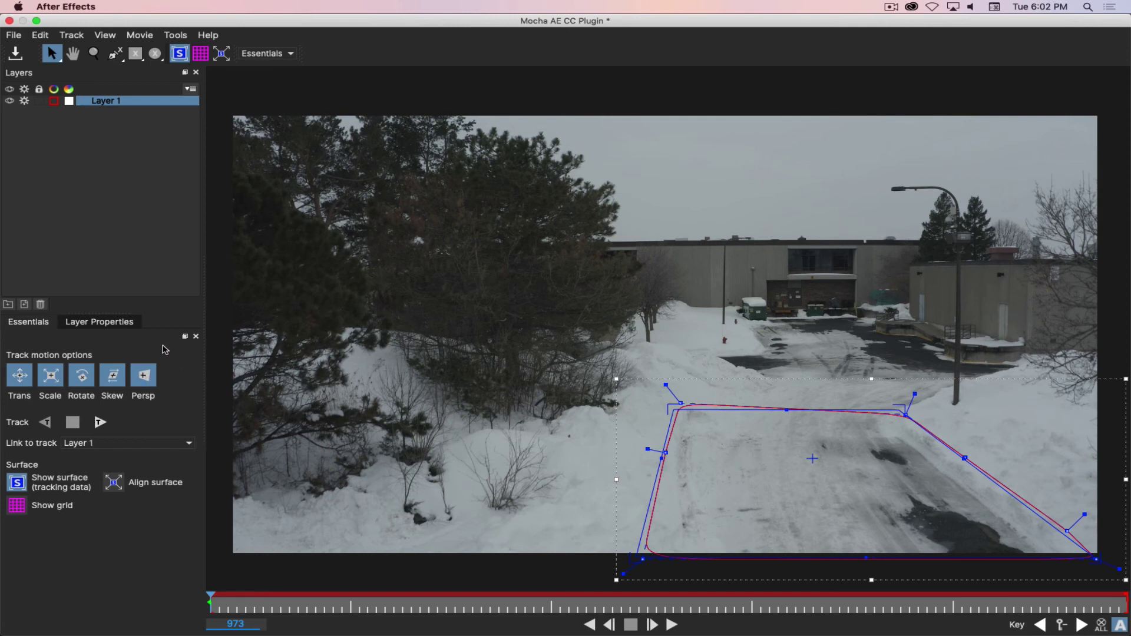
click(106, 445)
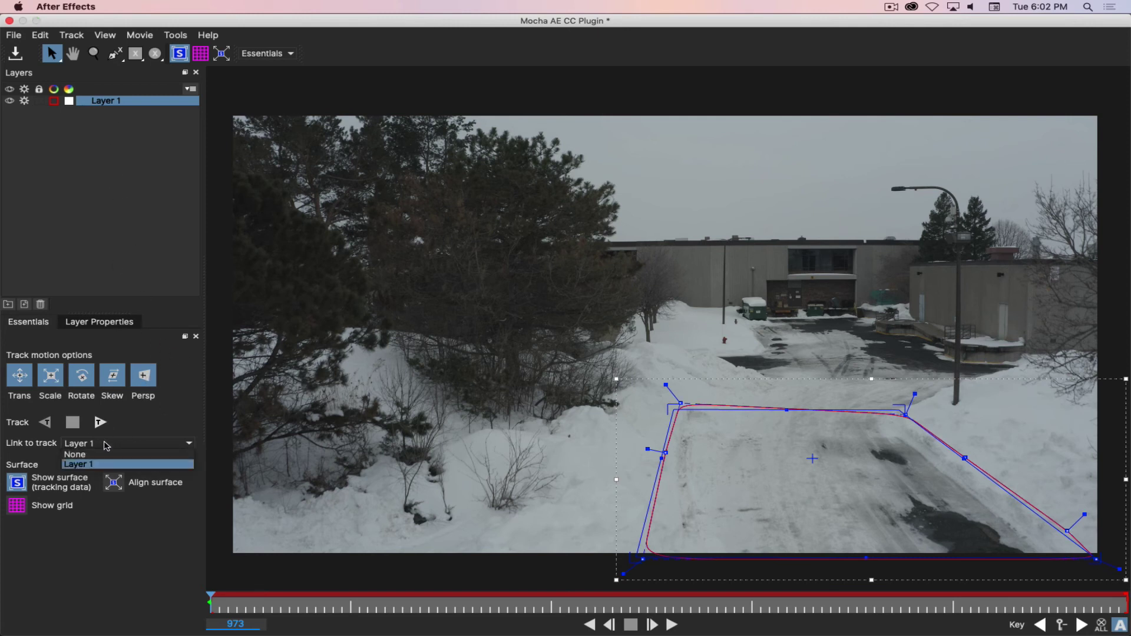
click(111, 105)
double_click(109, 102)
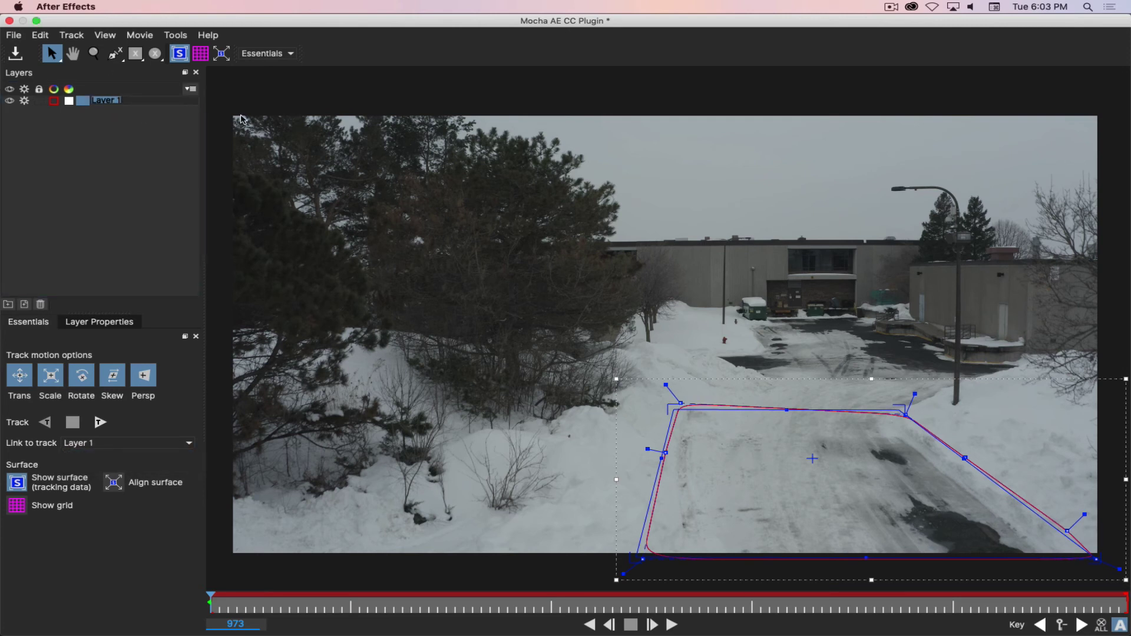
text(Winter Road FG 1)
key(Return)
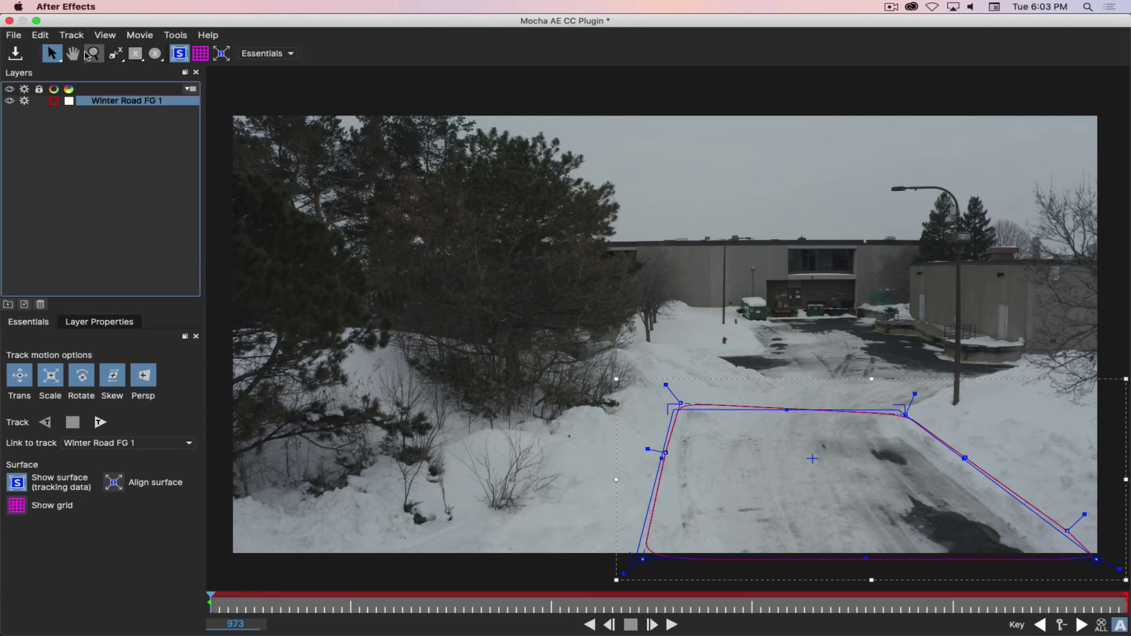
Save the Mocha project and track the road layer forward from frame 973.
click(13, 34)
click(31, 66)
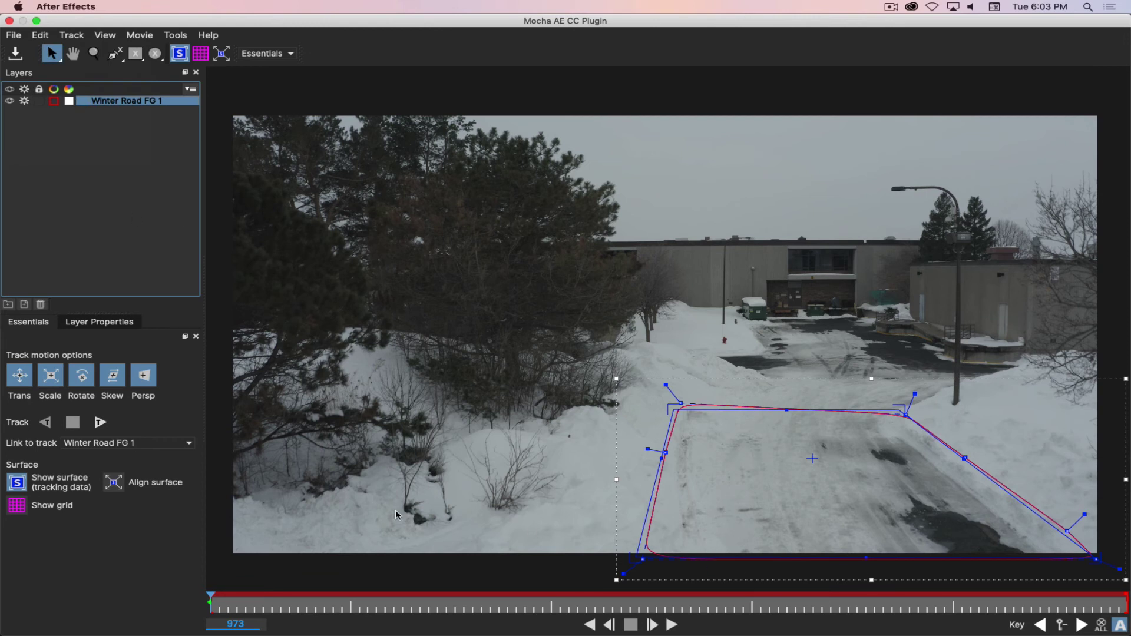
click(102, 425)
click(892, 8)
click(895, 46)
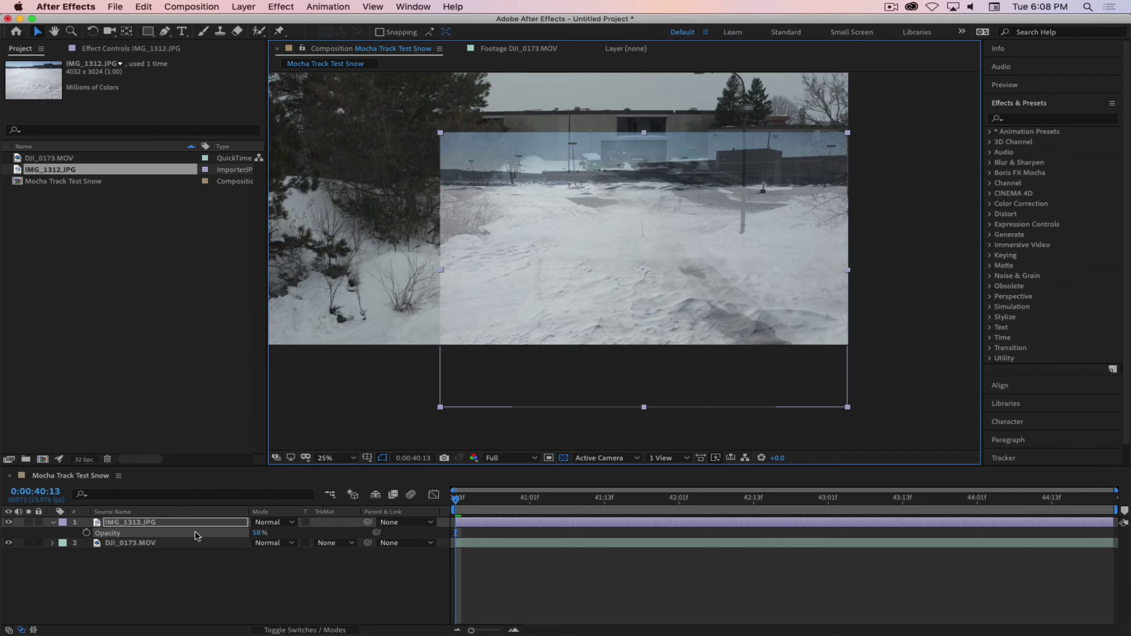
Set the IMG_1312.JPG layer's opacity to 100% and mask a four-point trapezoid of its snow with the Pen tool.
drag(260, 532, 448, 528)
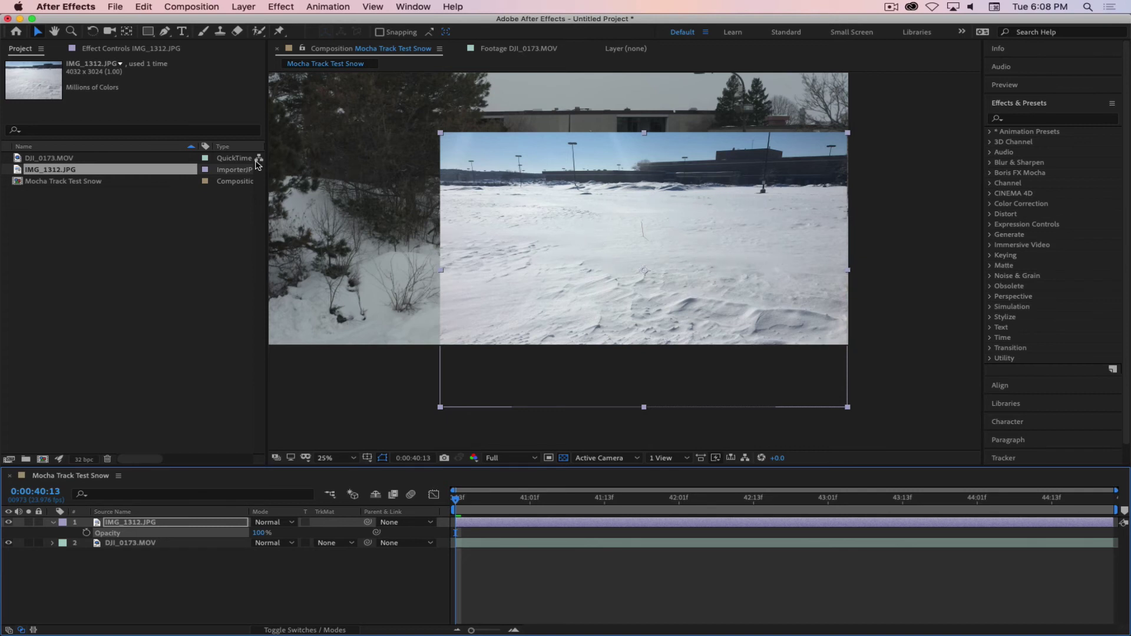
click(165, 32)
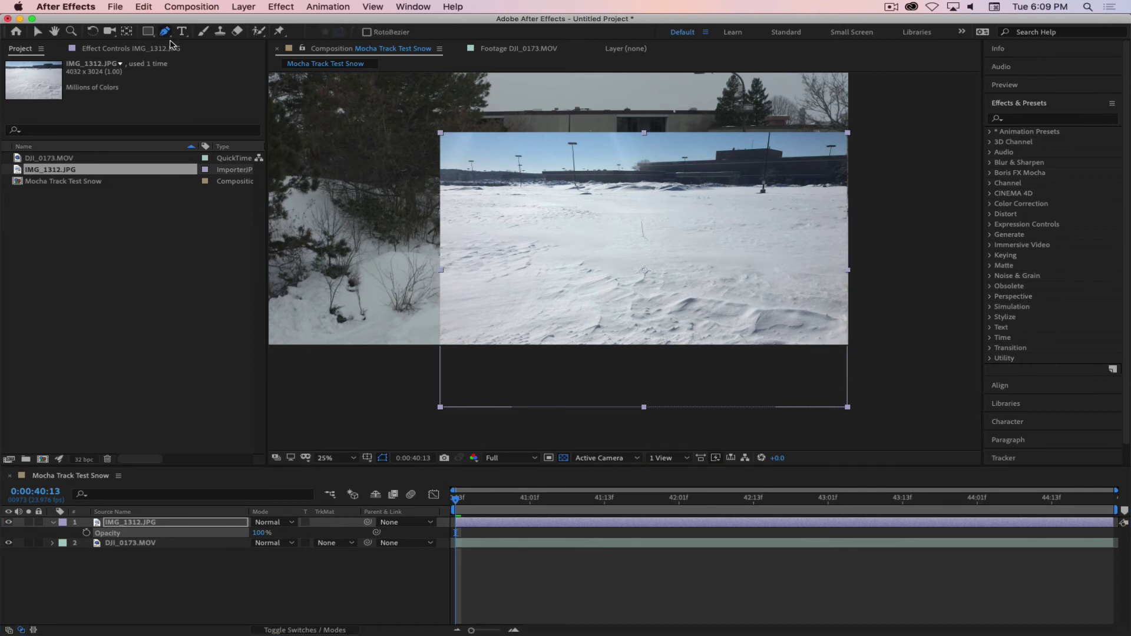
click(607, 194)
click(595, 265)
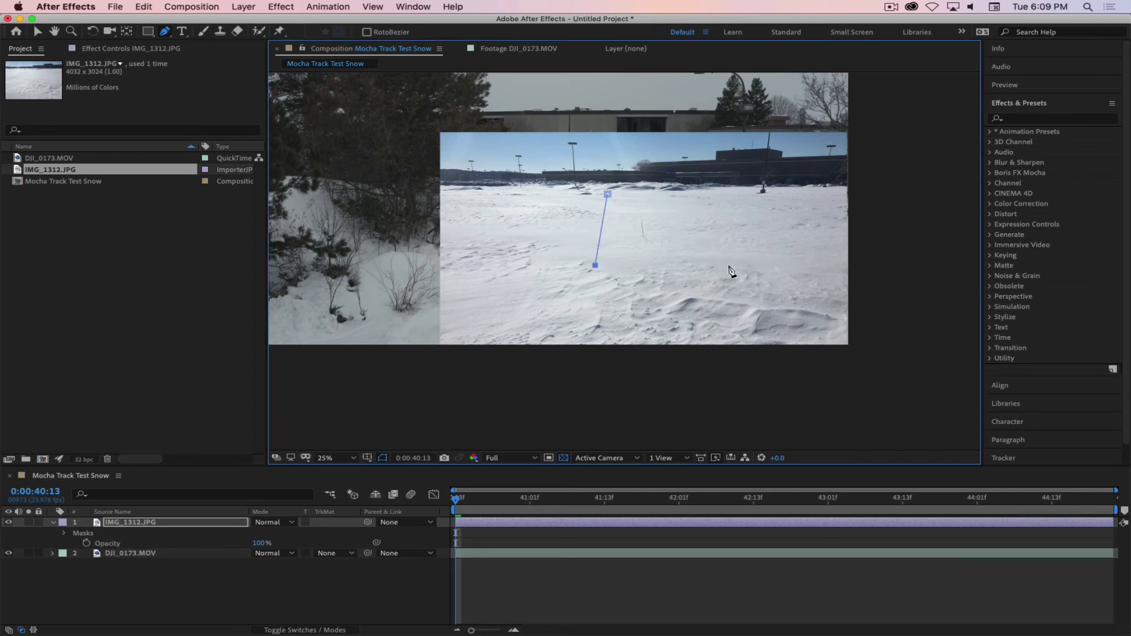
click(798, 267)
click(750, 193)
click(608, 194)
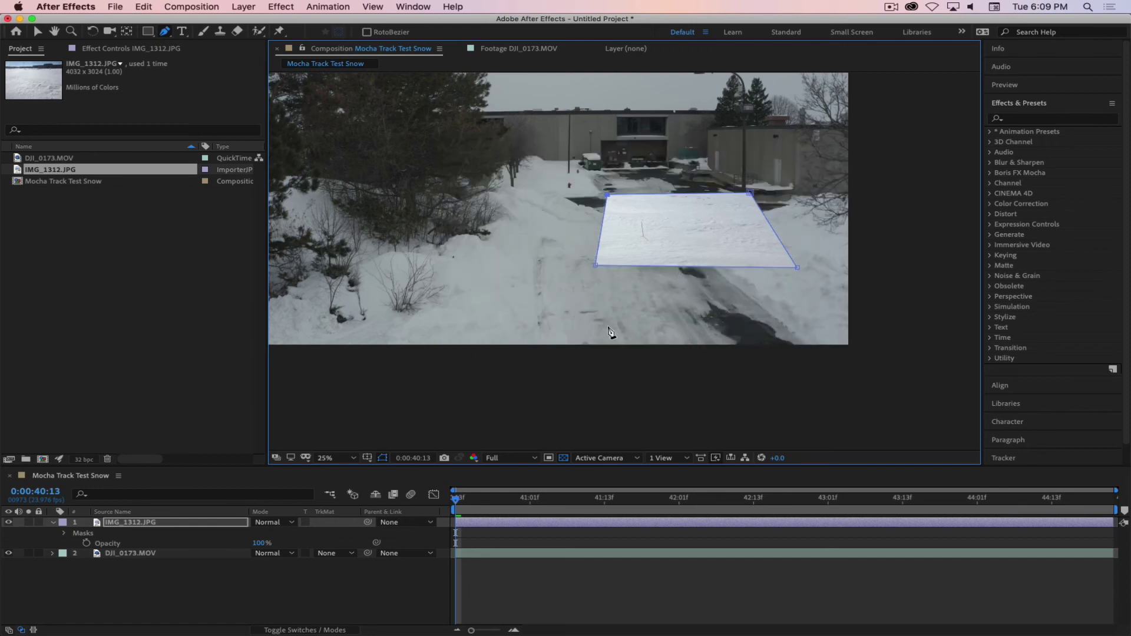
Scale the masked snow layer to 92% and move it over the road in the foreground.
key(s)
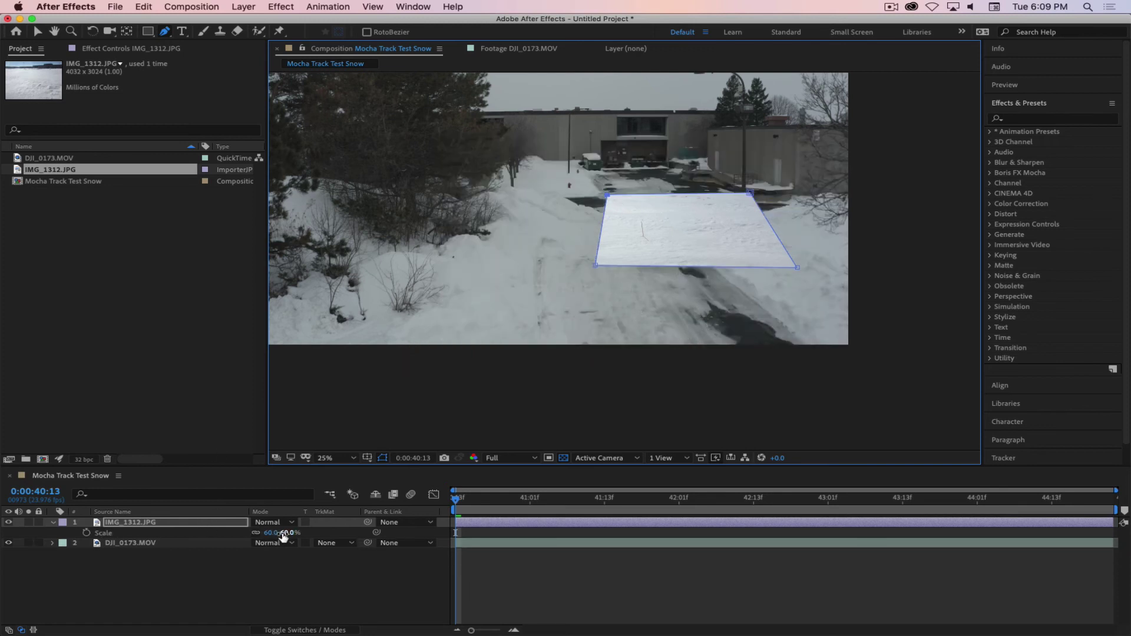
click(305, 534)
drag(306, 533, 313, 533)
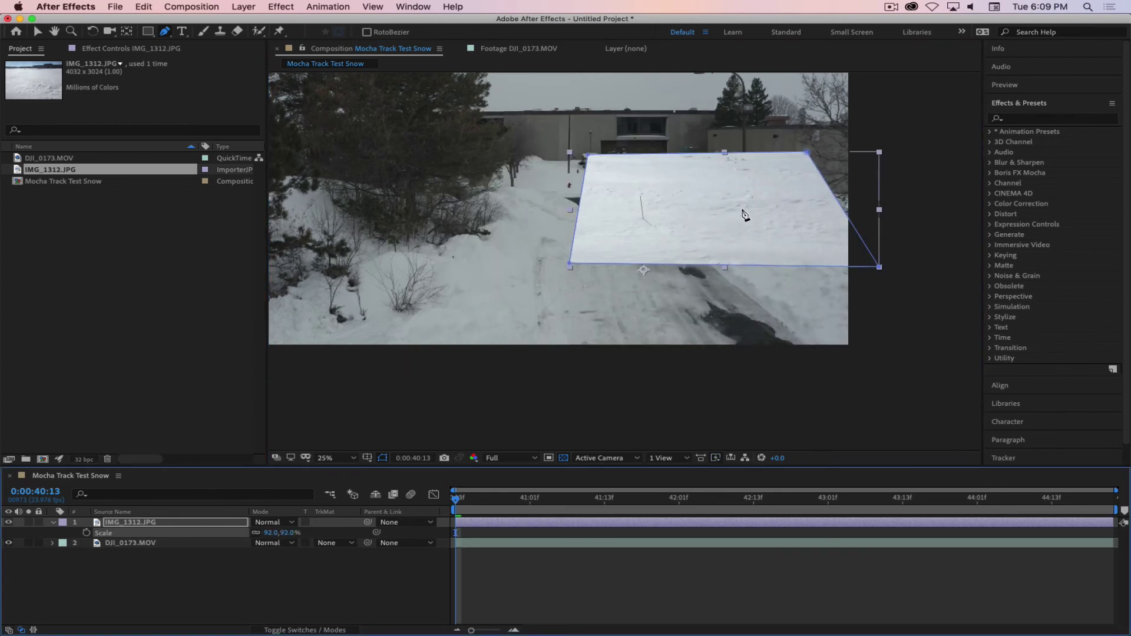
key(v)
drag(767, 234, 735, 324)
Adjust the mask corners to the road's edges, then enlarge the snow layer slightly and shift it left over the road.
drag(541, 250, 546, 247)
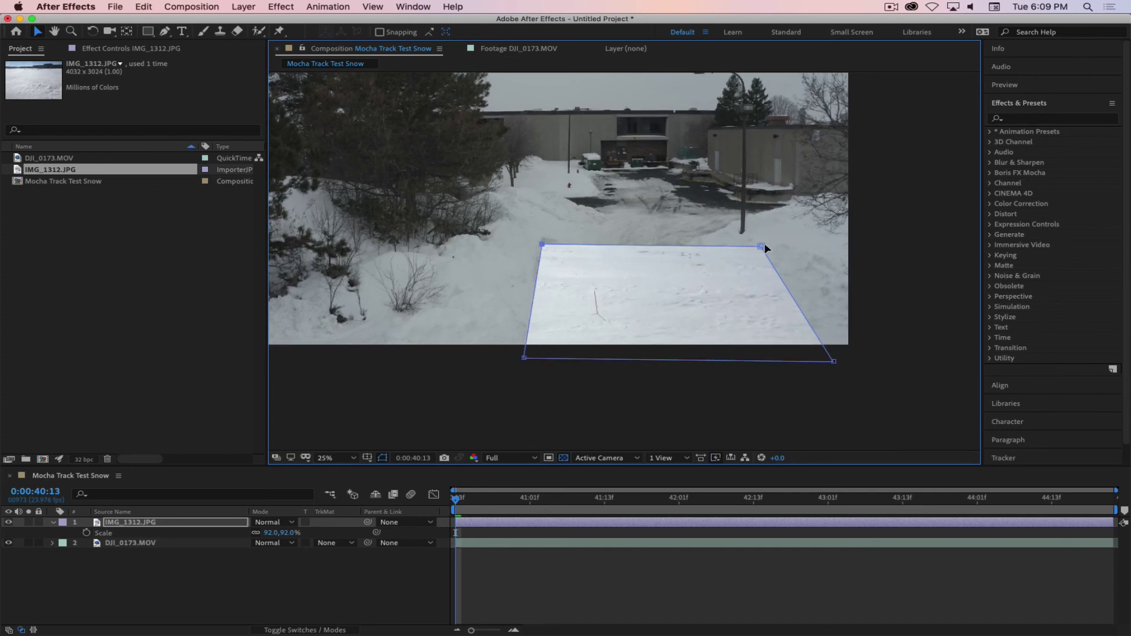
drag(761, 245, 740, 244)
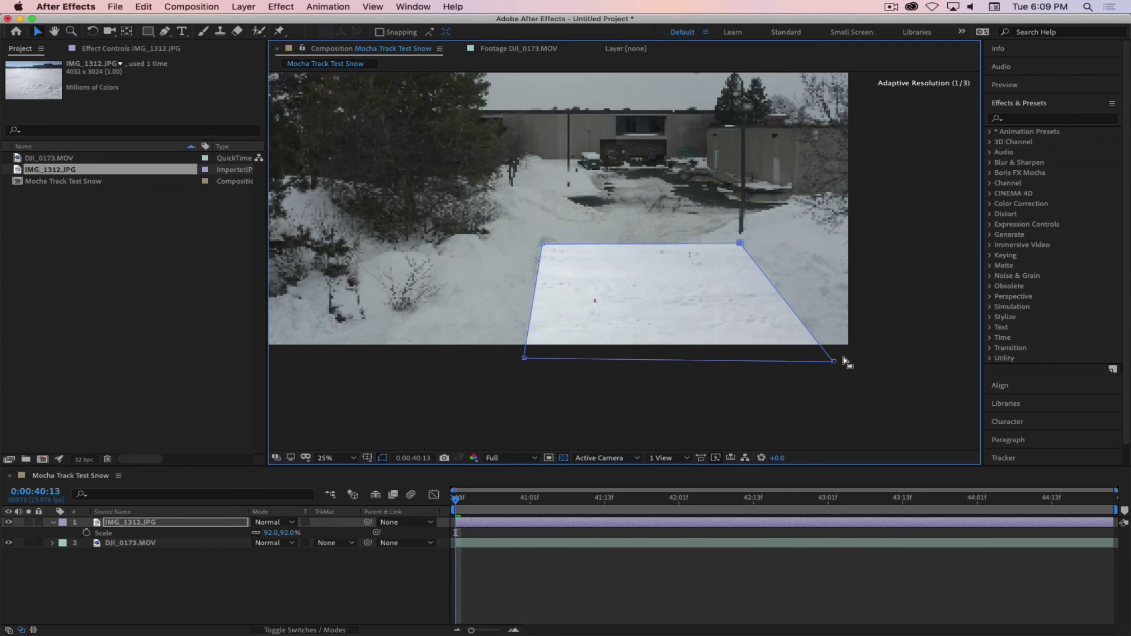
drag(834, 361, 833, 357)
drag(523, 357, 522, 356)
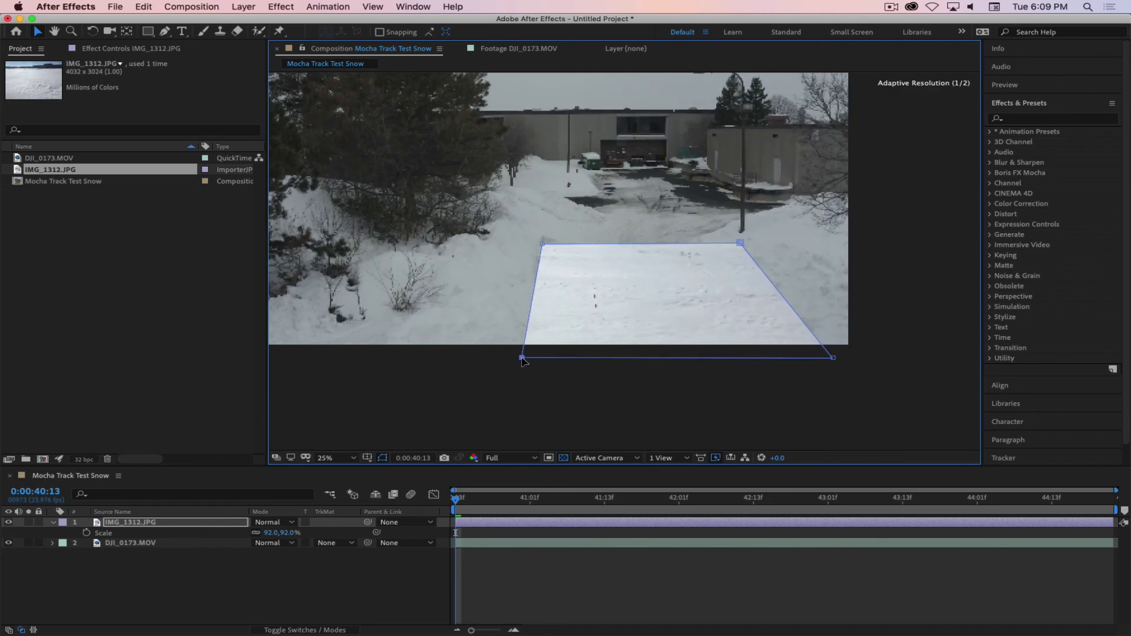
drag(542, 242, 538, 241)
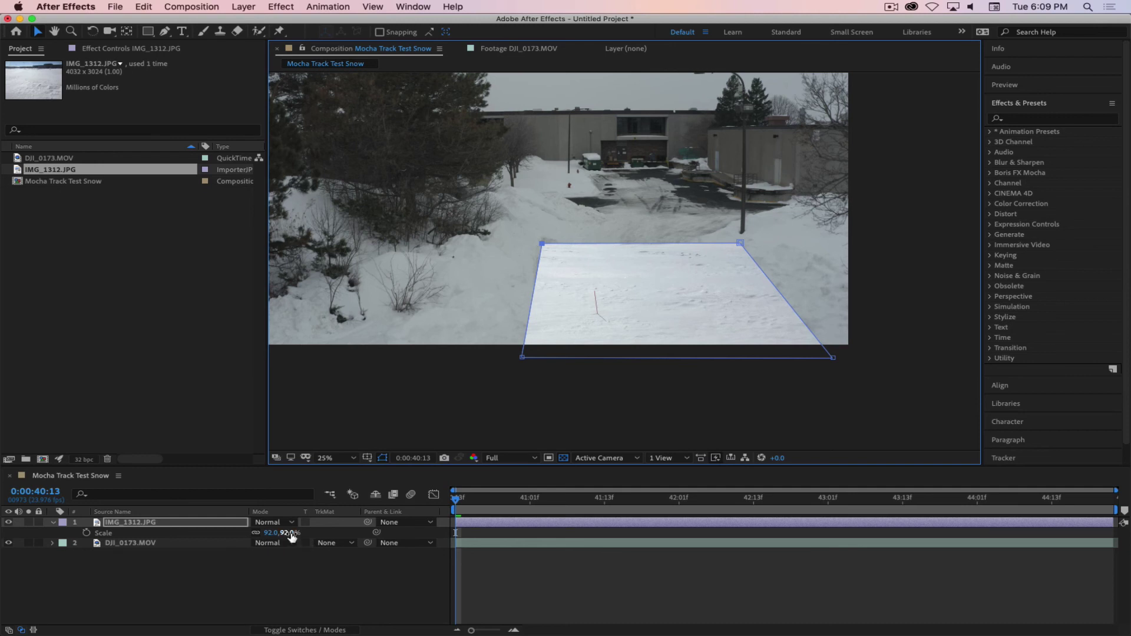
drag(290, 533, 296, 534)
mouse_move(720, 331)
mouse_down()
mouse_move(705, 327)
mouse_move(704, 370)
mouse_move(698, 331)
mouse_up()
Feather the snow photo's mask by 50 pixels.
key(f)
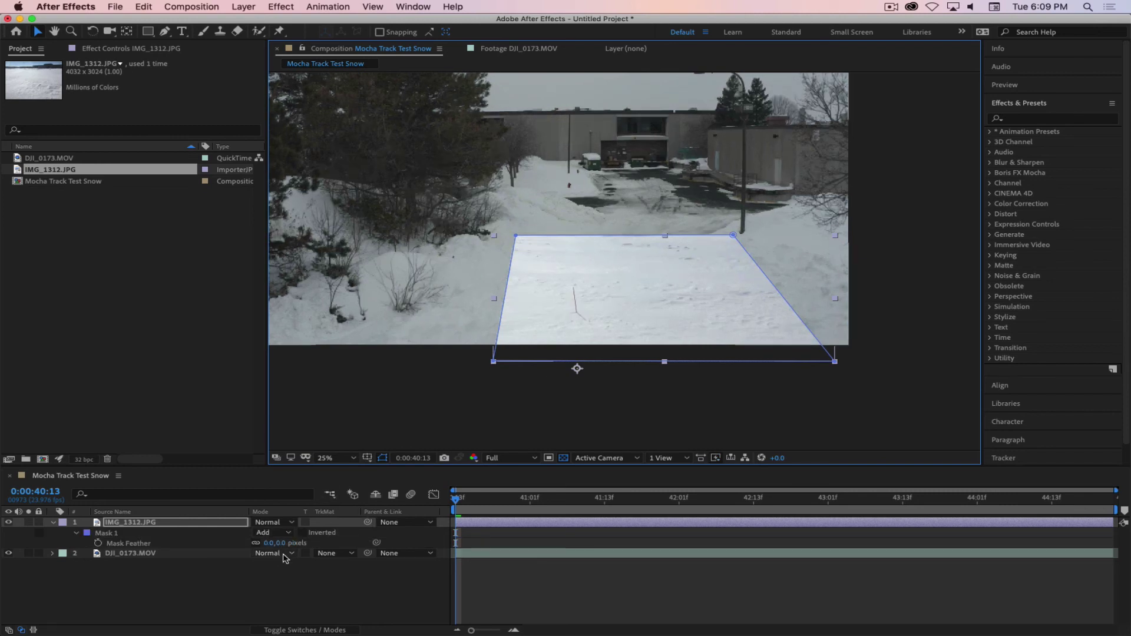
click(303, 544)
drag(311, 544, 313, 543)
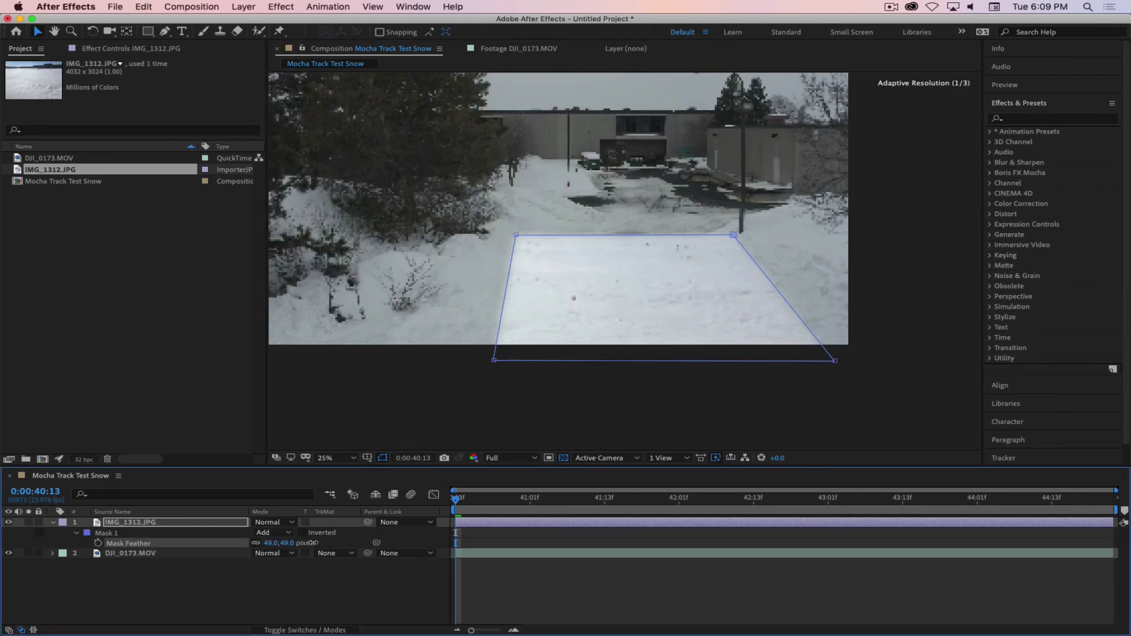
click(307, 596)
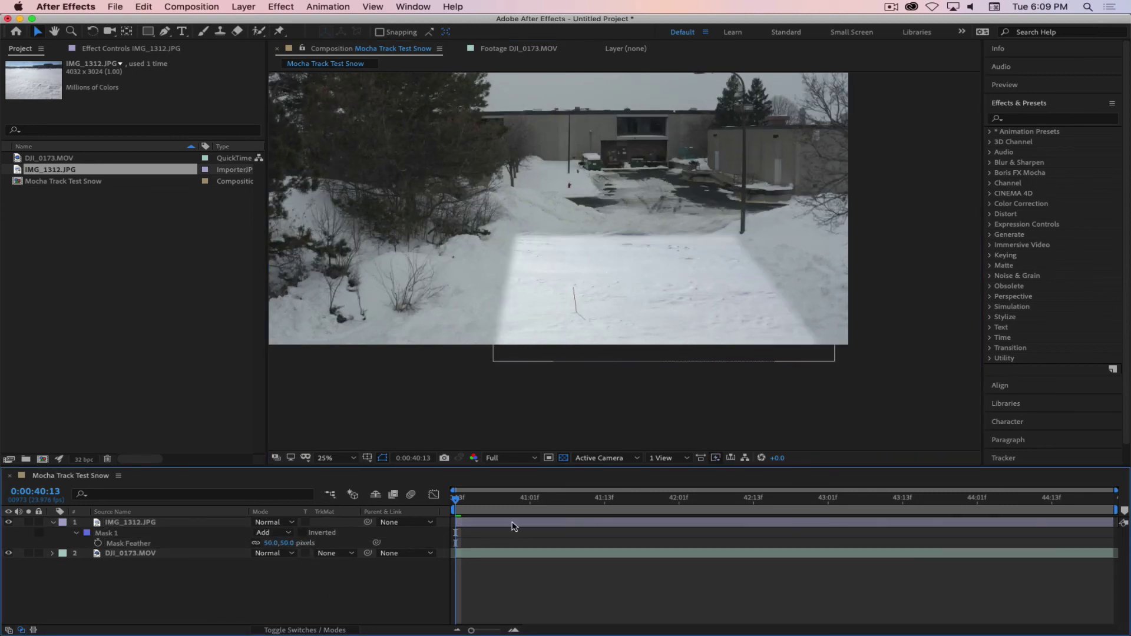
Apply the Levels effect to the snow photo layer in the composition.
click(1042, 119)
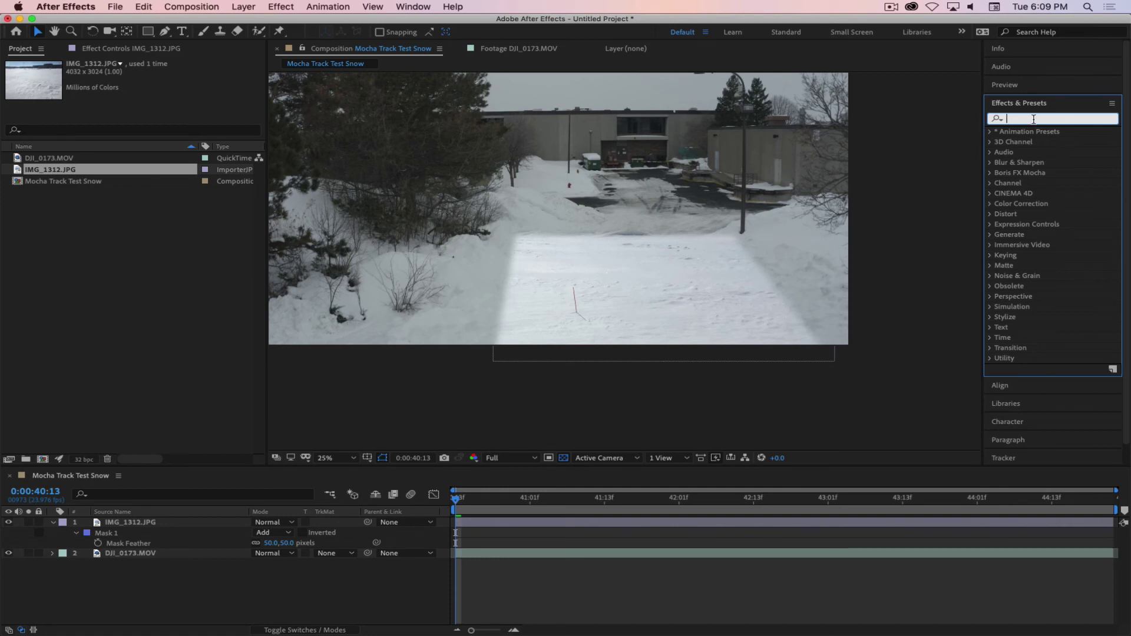
text(Level)
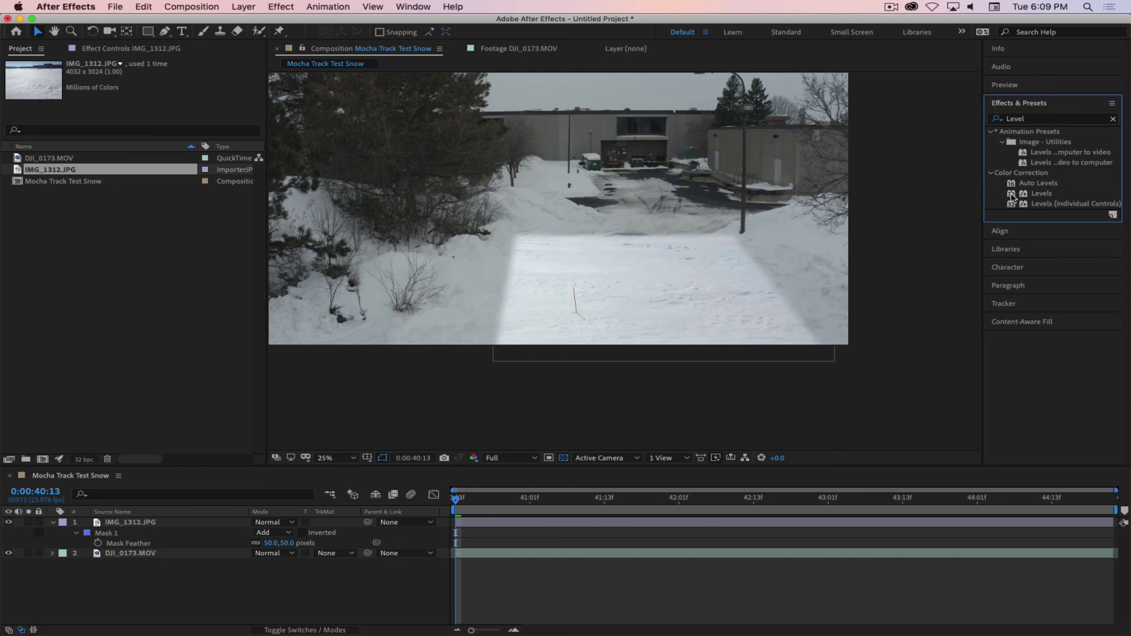
drag(1015, 194, 575, 341)
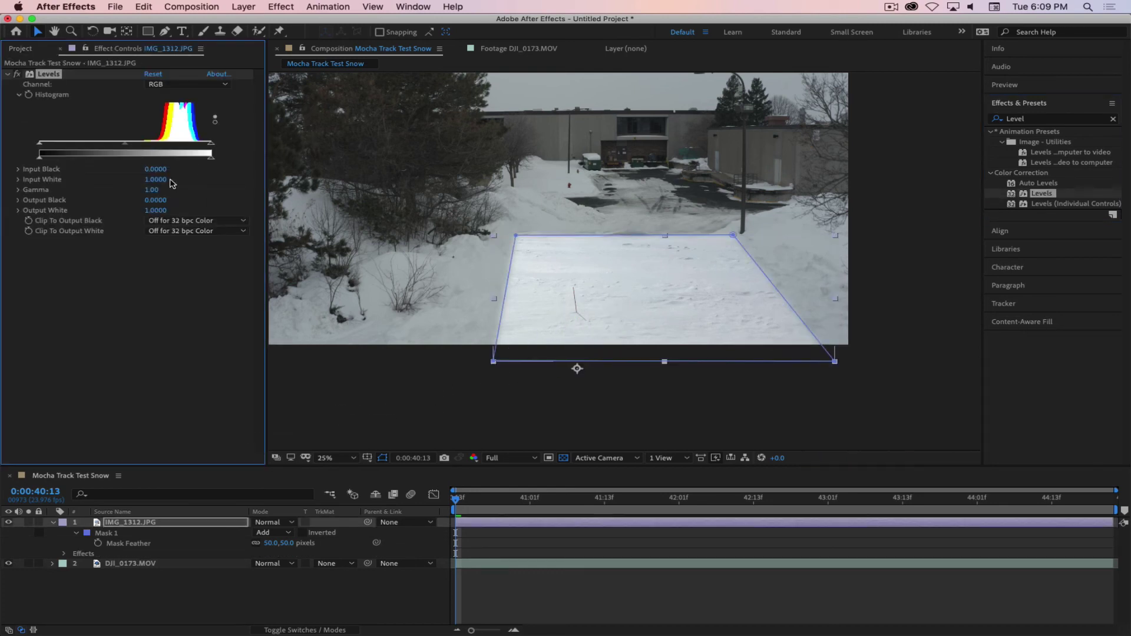
Darken the snow photo in Levels with gamma 0.71 and input white 1.09 to match the footage.
drag(127, 149, 141, 152)
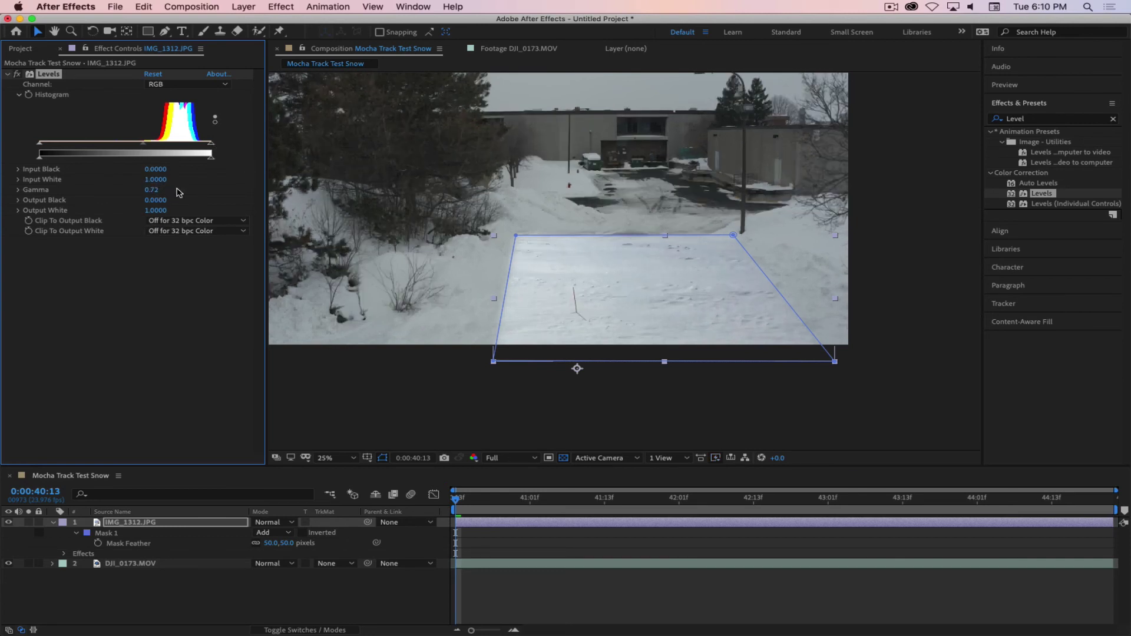
drag(144, 145, 145, 145)
drag(155, 179, 166, 179)
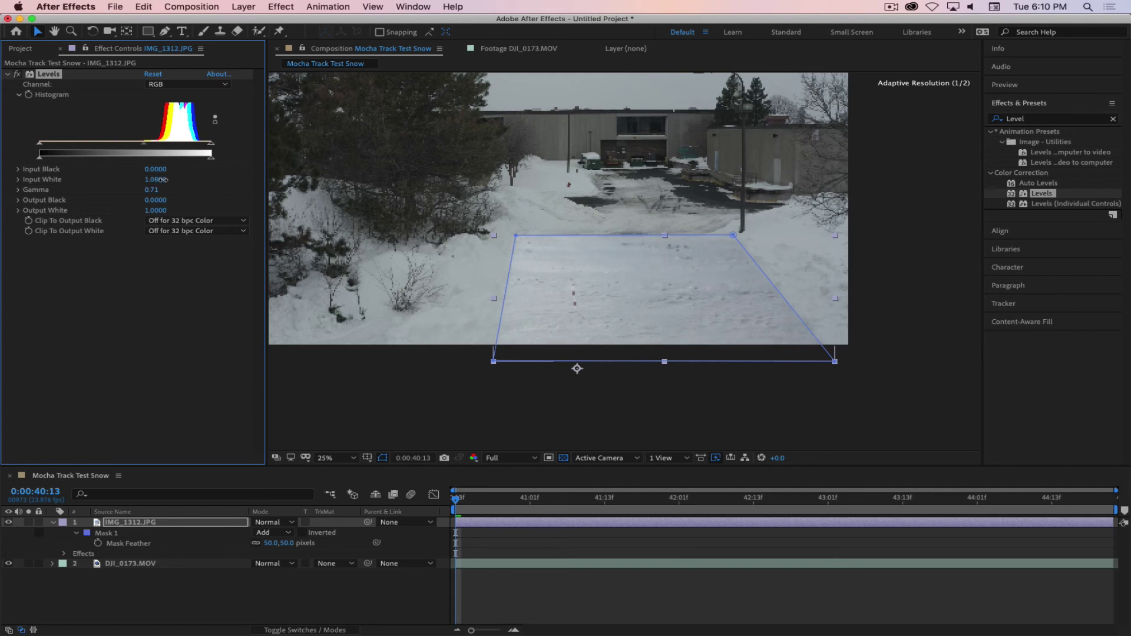
click(340, 602)
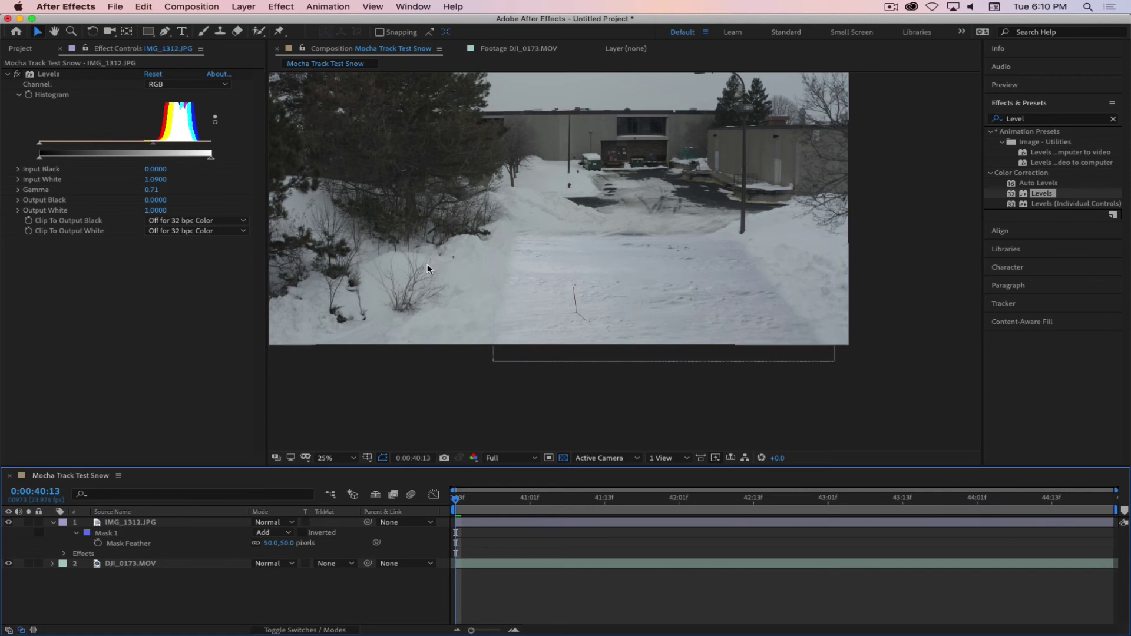
Shift the snow photo's mask slightly down and pull its corners inward to fit the road more closely.
click(115, 533)
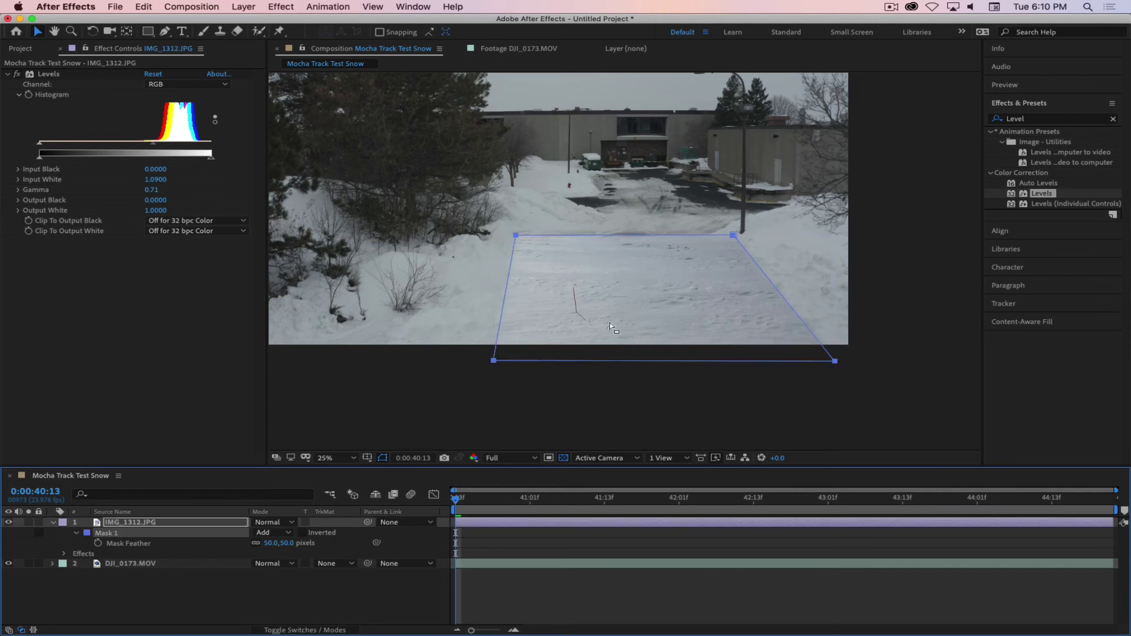
drag(518, 234, 521, 246)
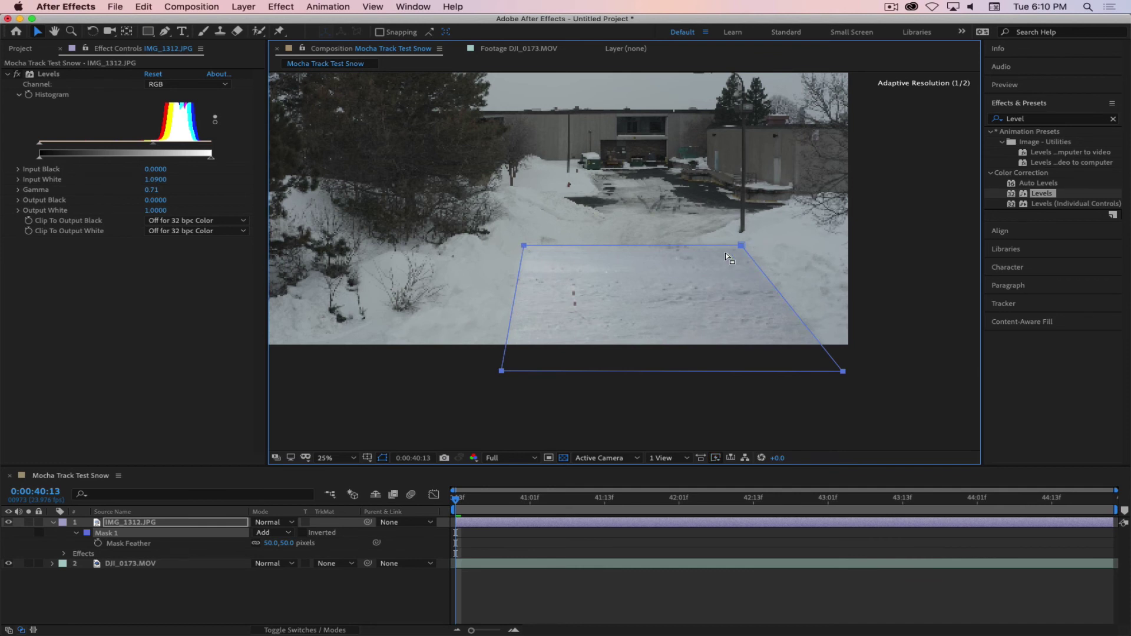
drag(742, 245, 721, 246)
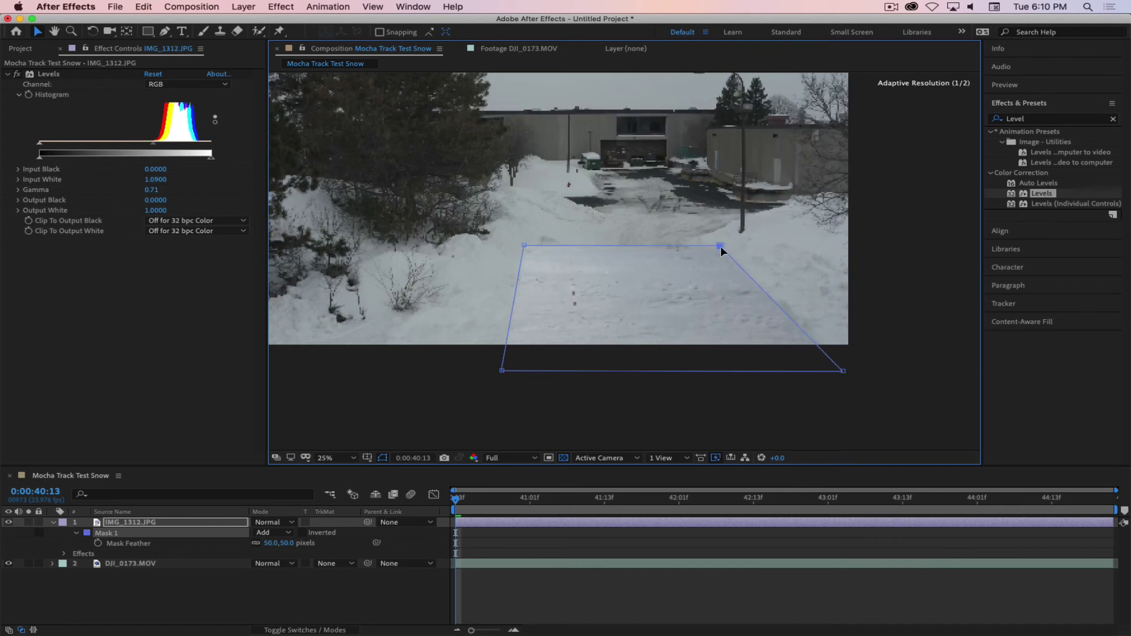
drag(843, 371, 835, 362)
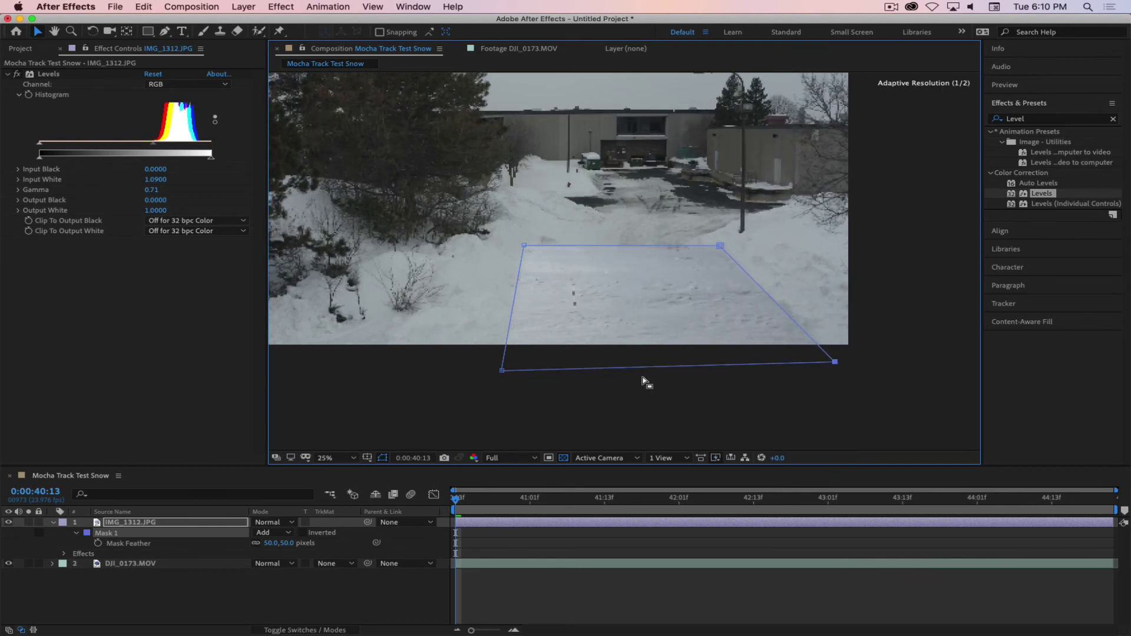
drag(500, 371, 499, 362)
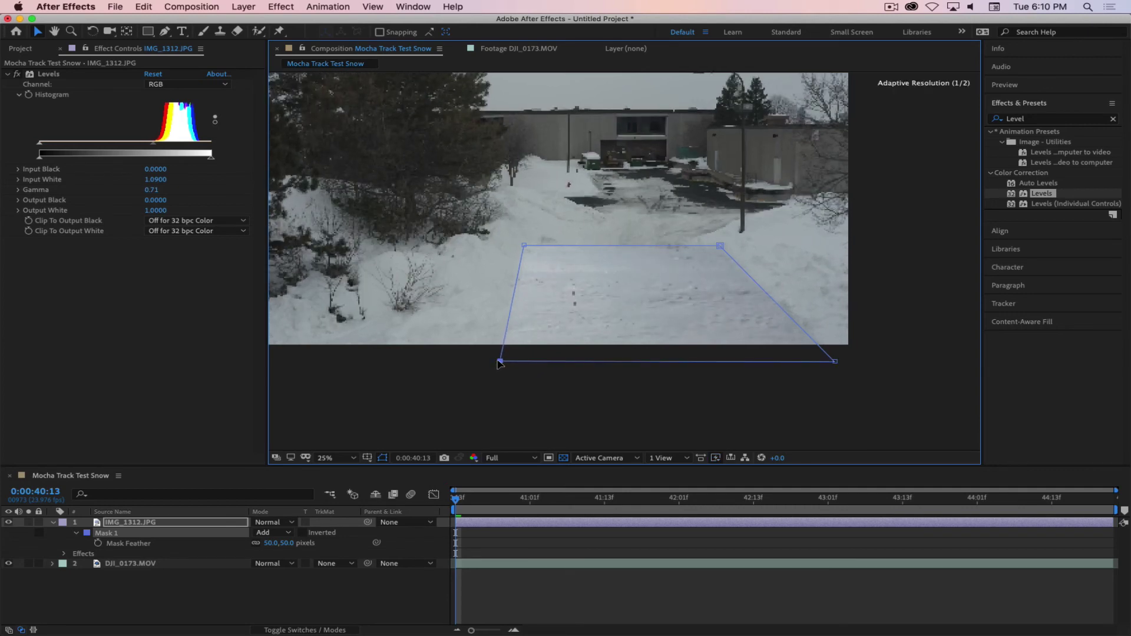
drag(524, 246, 531, 248)
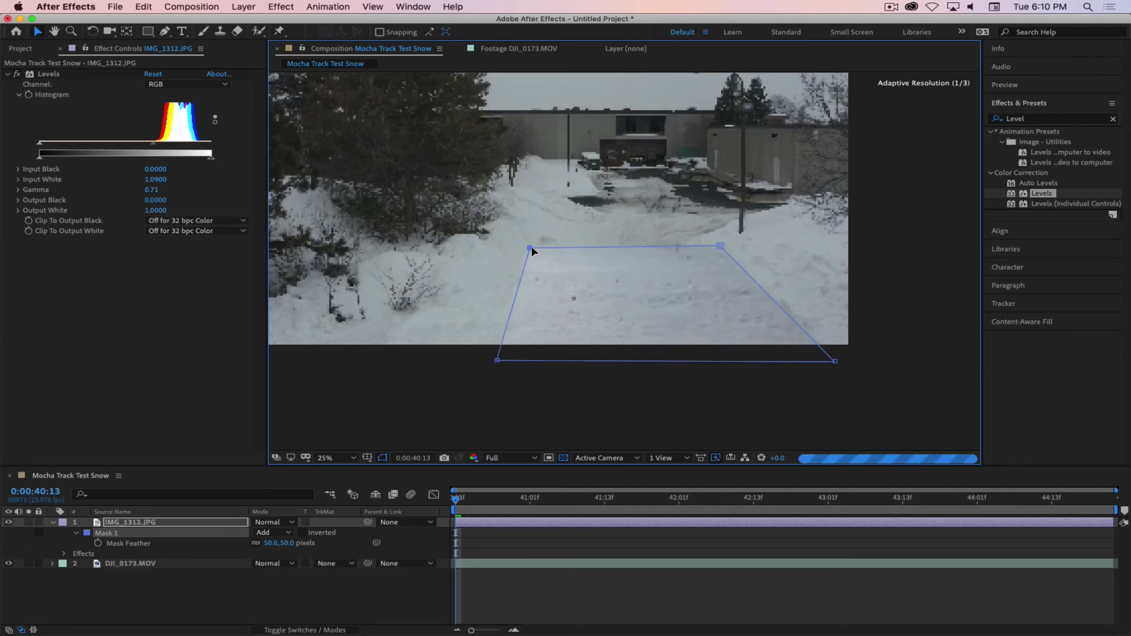
drag(720, 246, 719, 248)
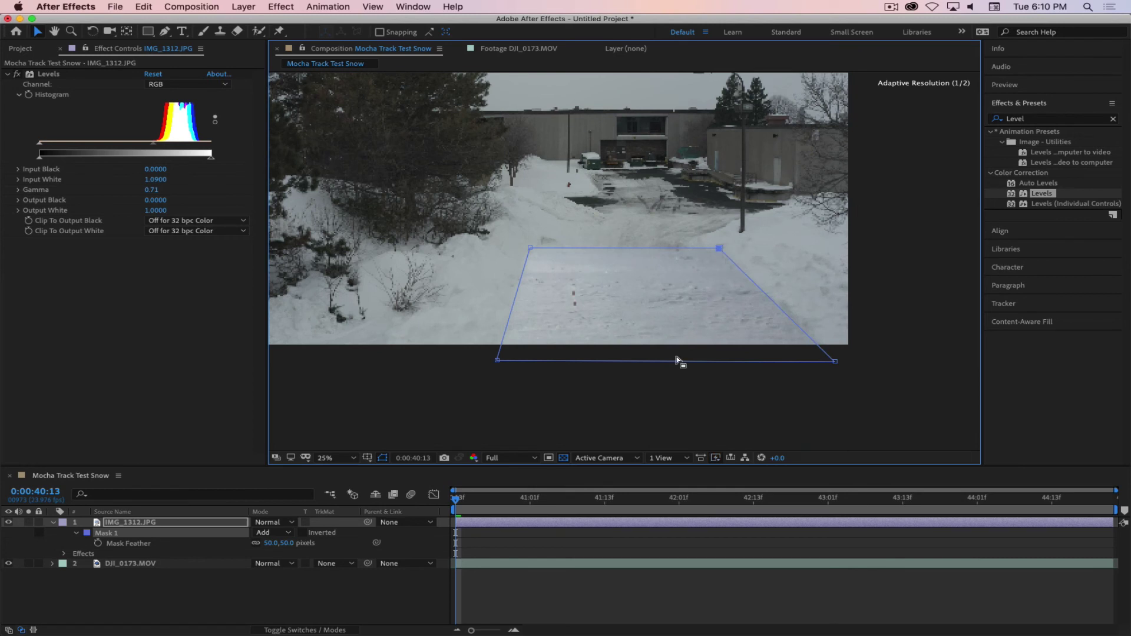
click(330, 588)
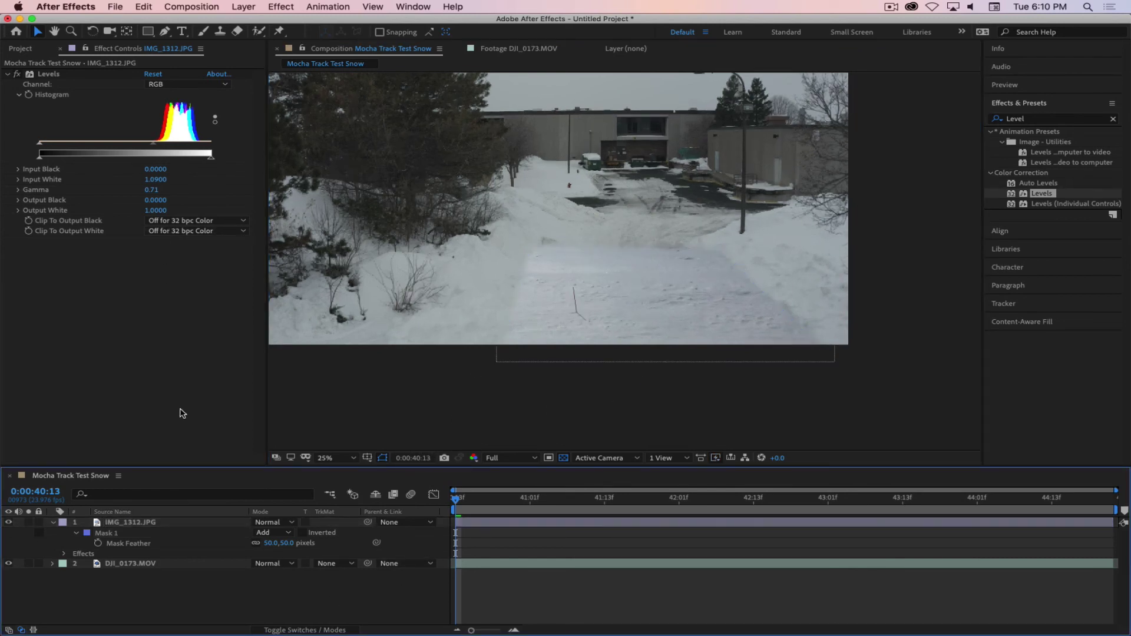
Set the footage's Mocha export to Transform with the IMG_1312.JPG layer's Source as target, and try applying the export.
click(124, 564)
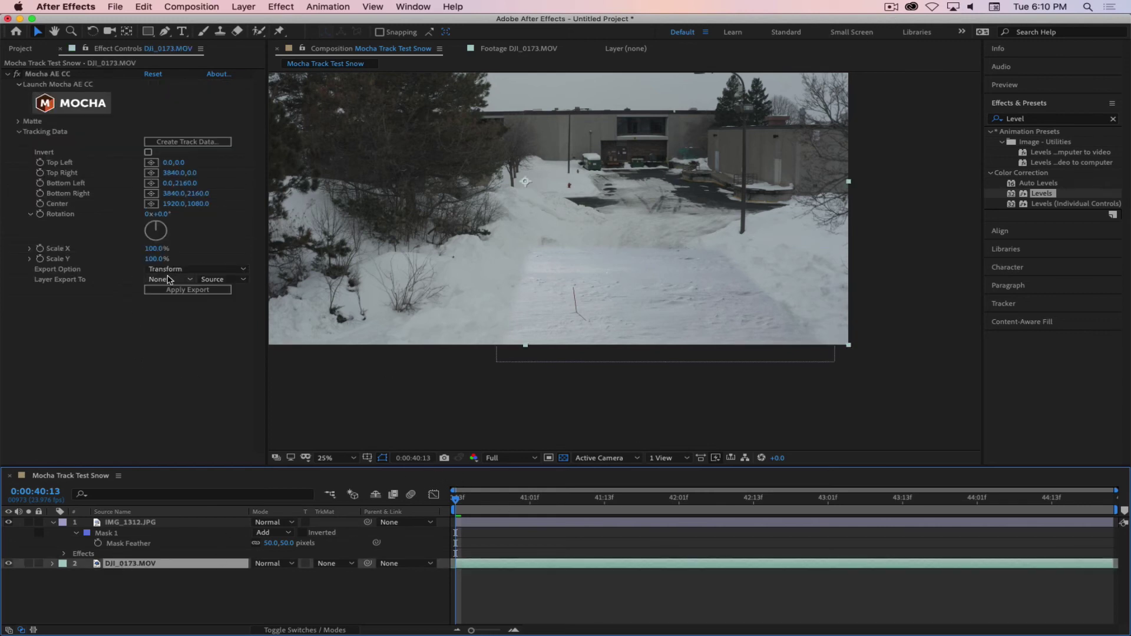
click(212, 270)
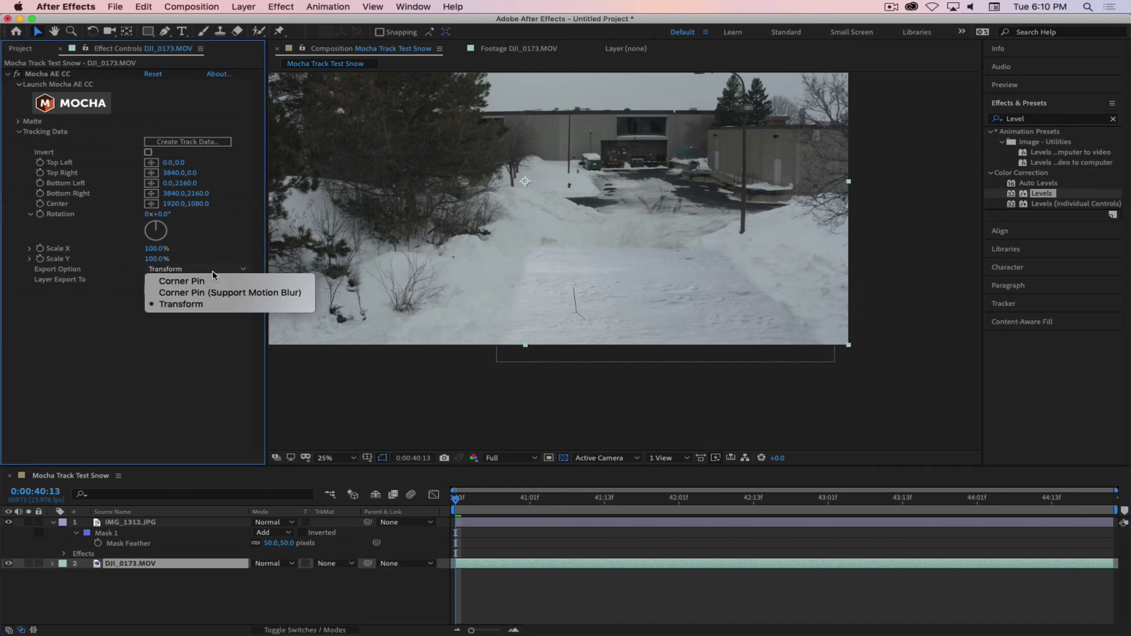
click(215, 270)
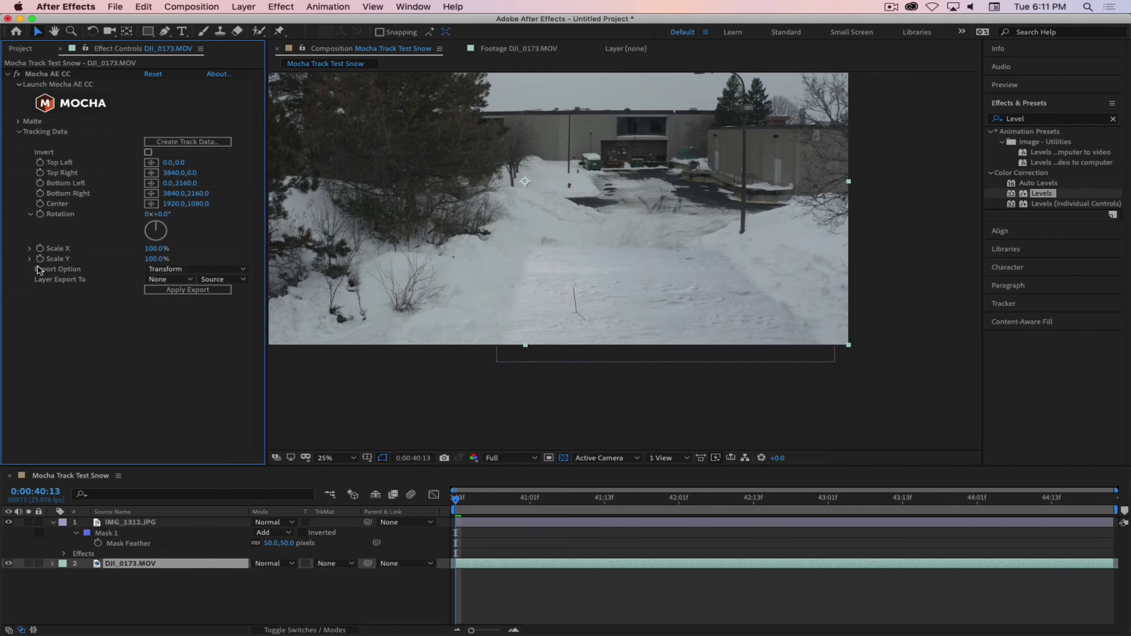
click(168, 280)
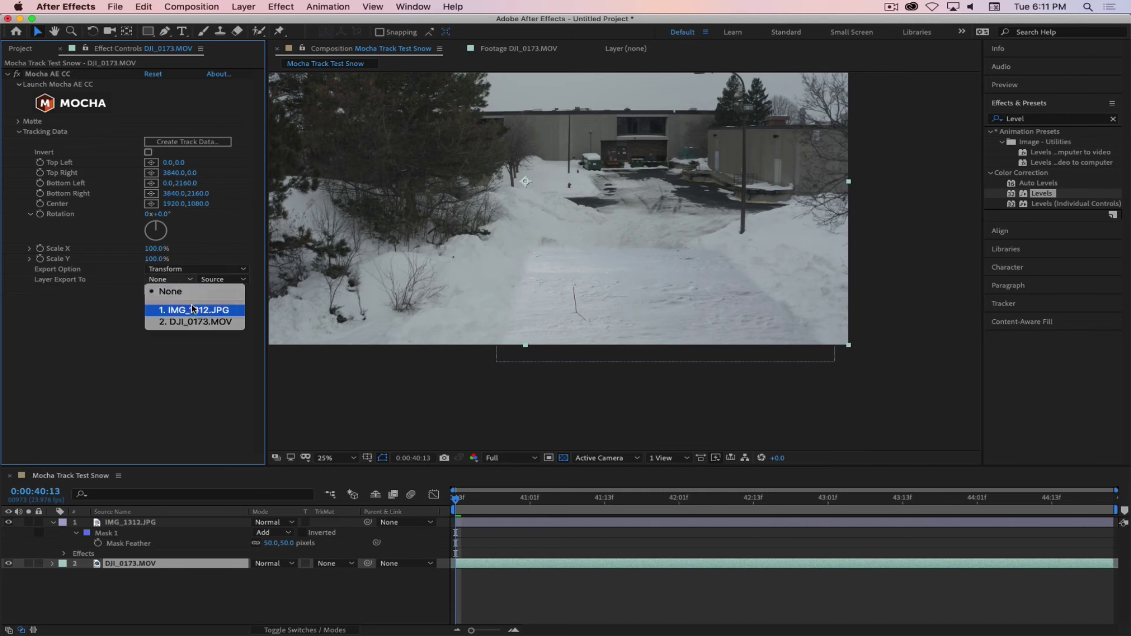
click(174, 312)
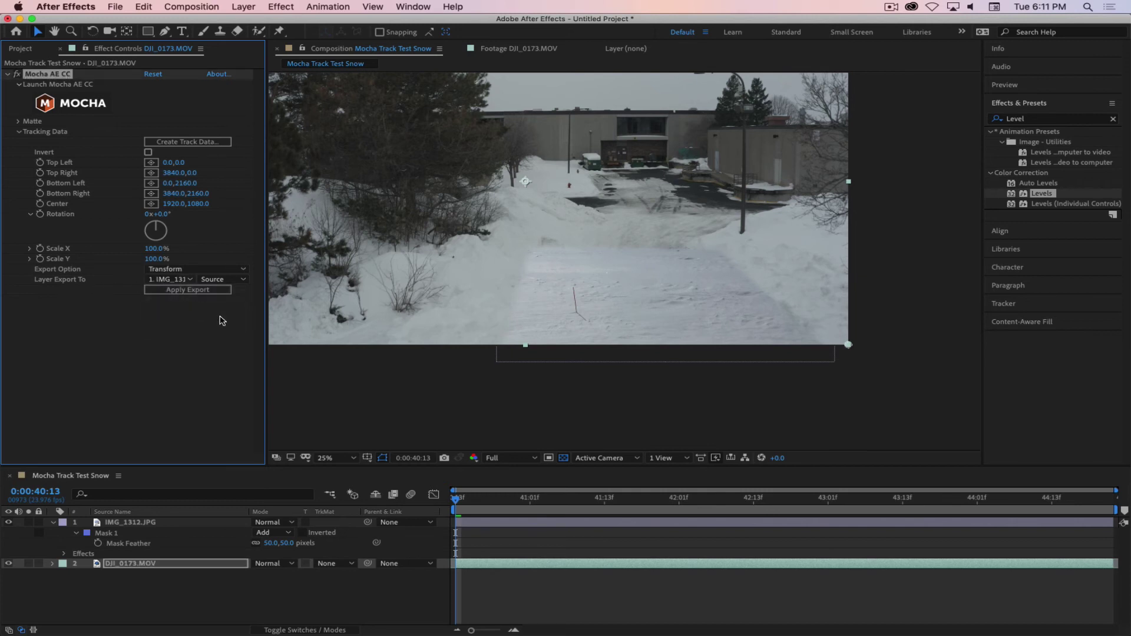
click(224, 280)
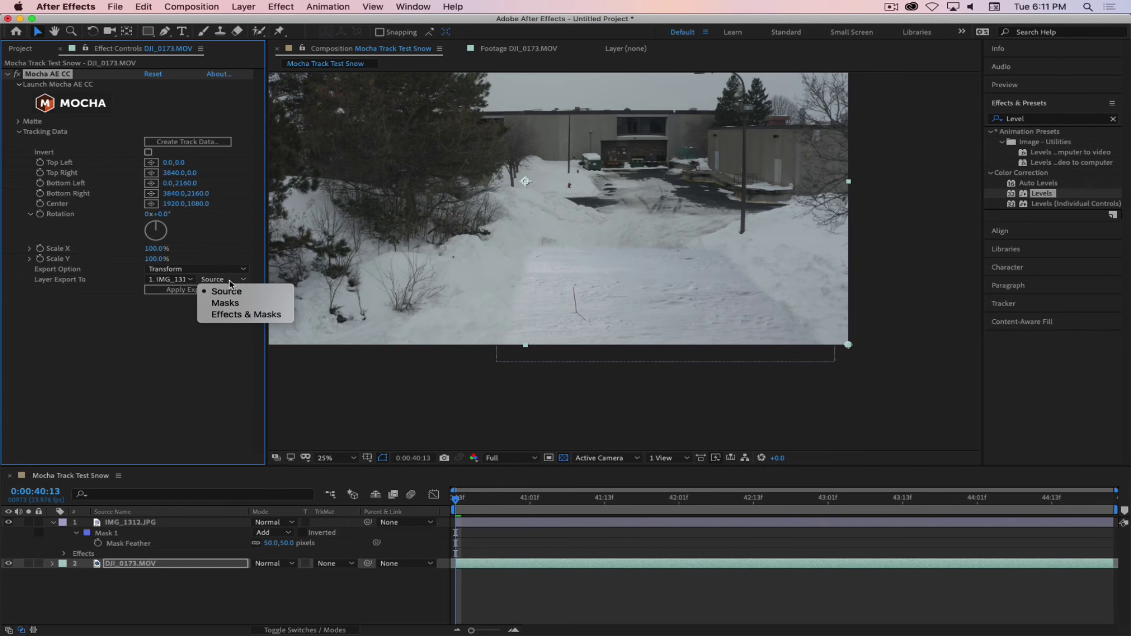
click(234, 289)
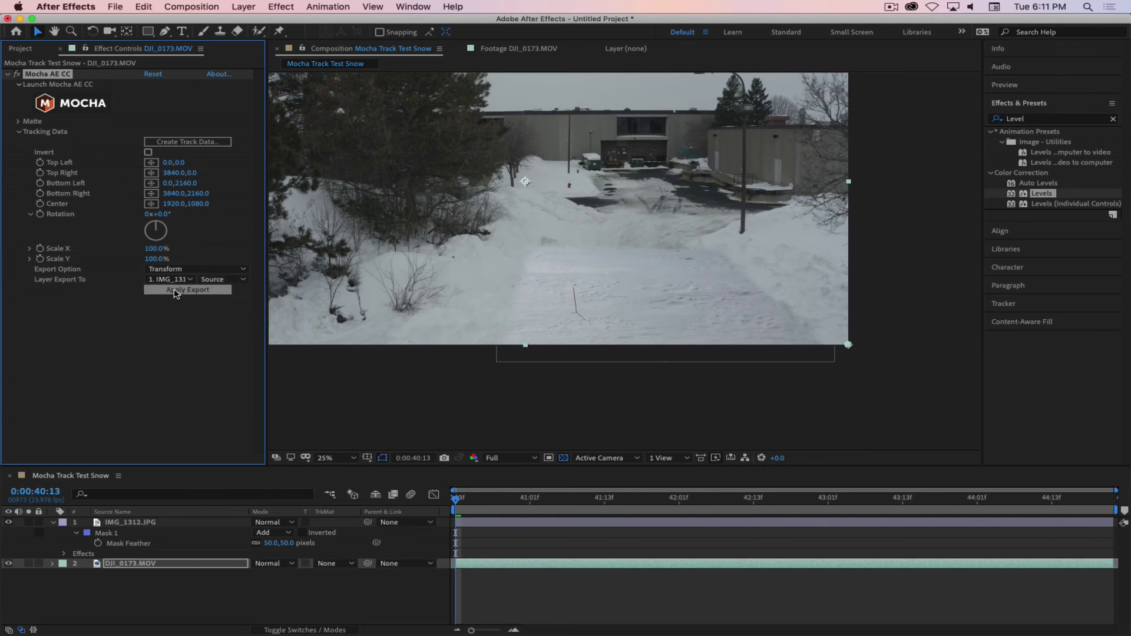
click(175, 290)
click(188, 294)
Check the snow photo layer's modified properties and the composition's motion for exported tracking keyframes.
click(175, 523)
key(u)
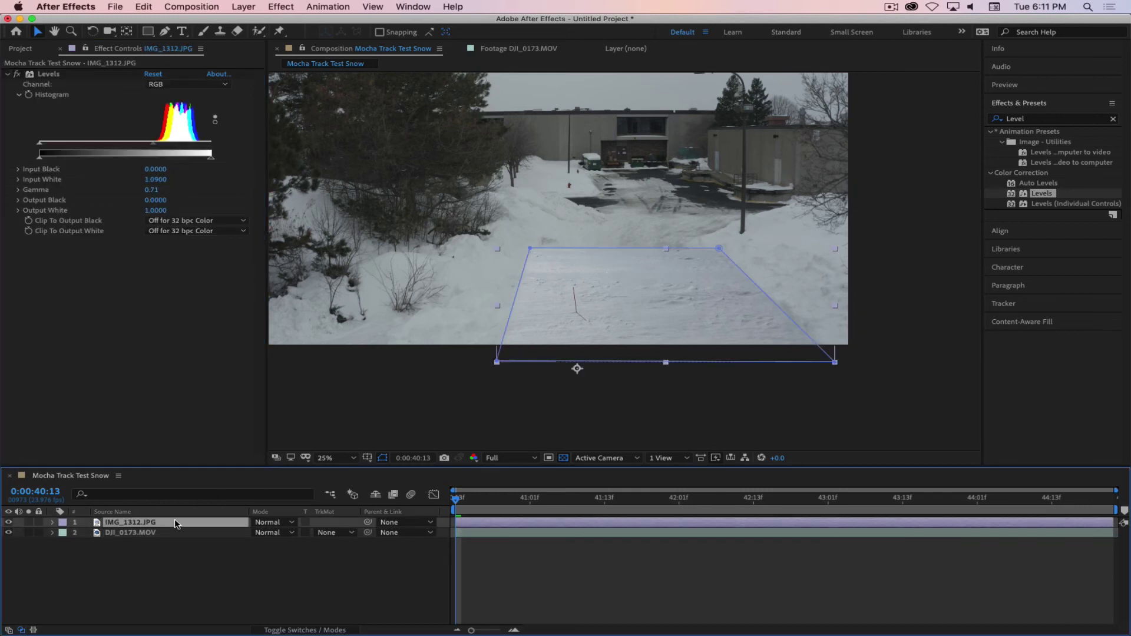
key(u)
key(u)
scroll(231, 558, down, 2)
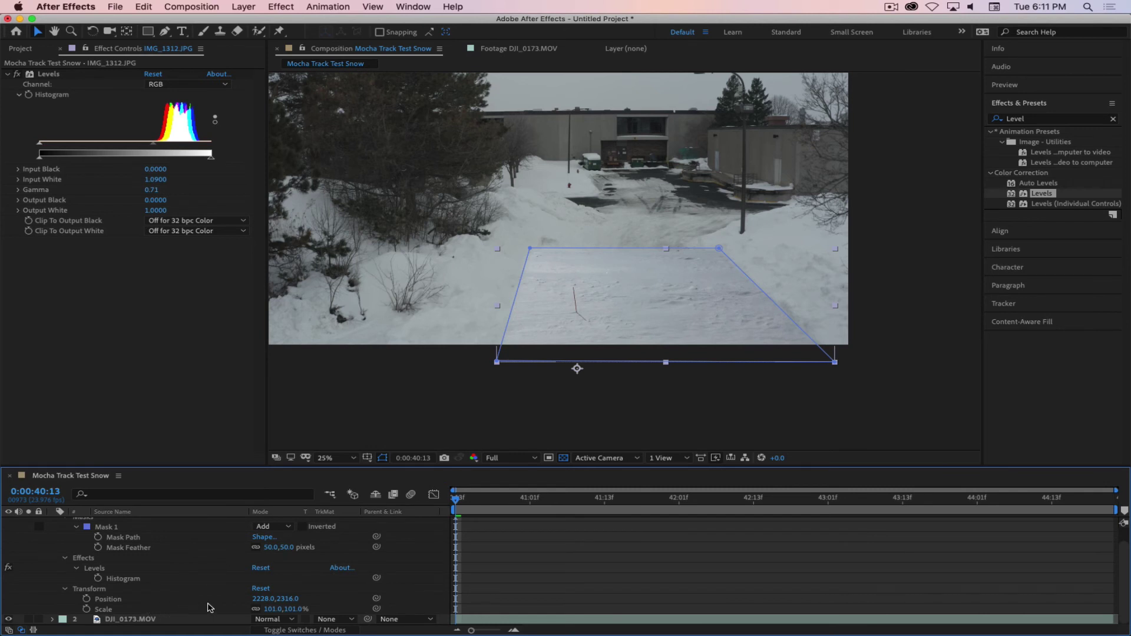
mouse_move(458, 500)
mouse_down()
mouse_move(555, 503)
mouse_move(456, 501)
mouse_up()
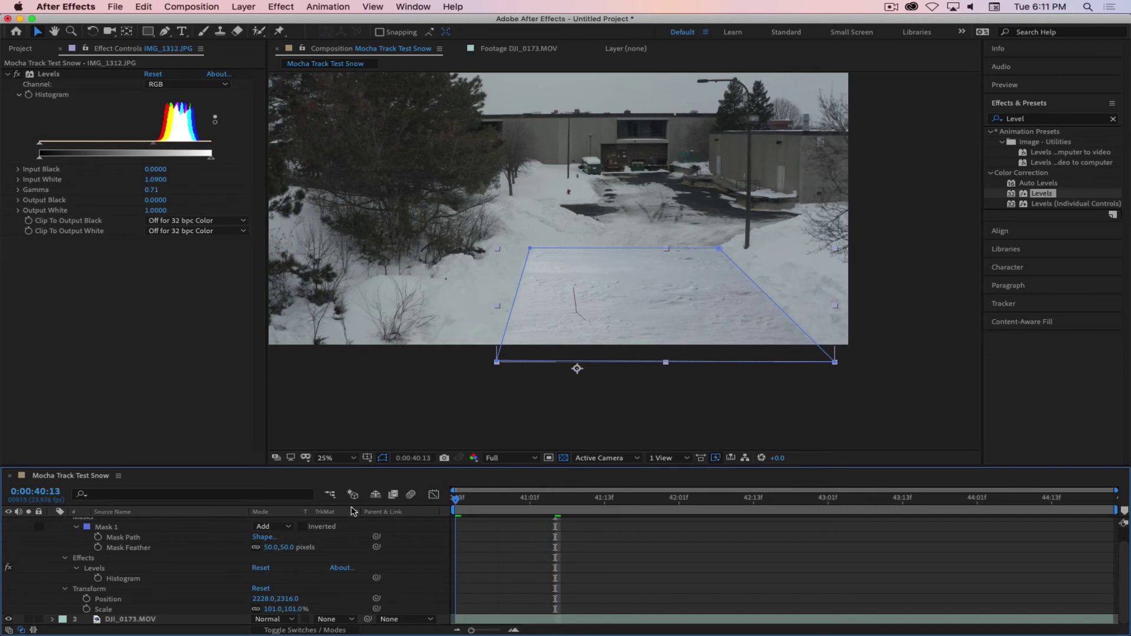
click(891, 7)
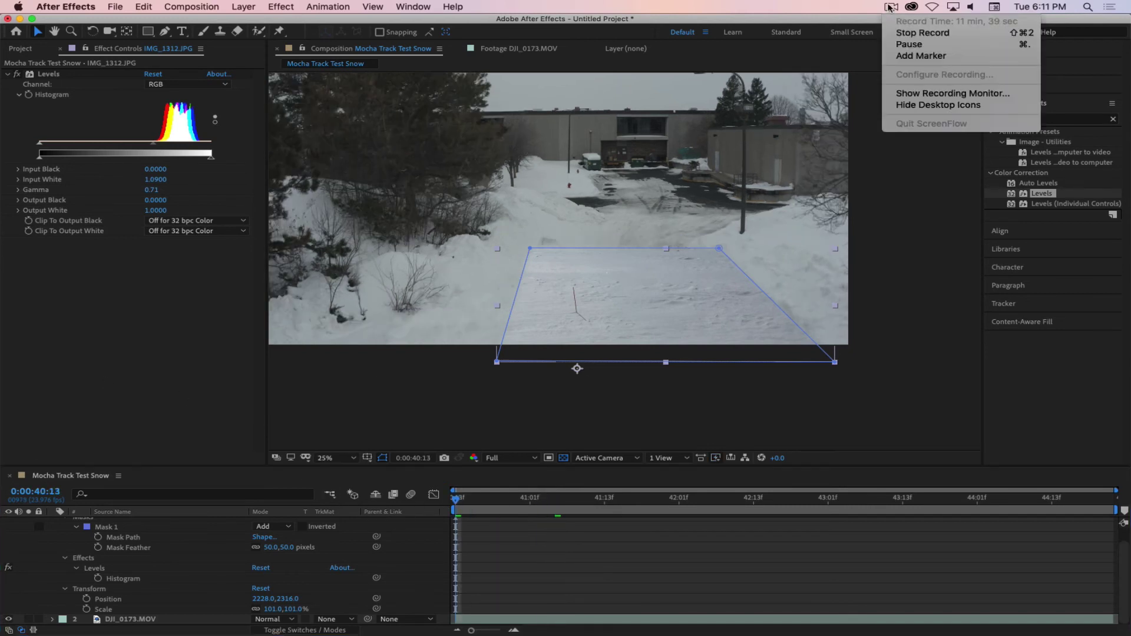
click(914, 50)
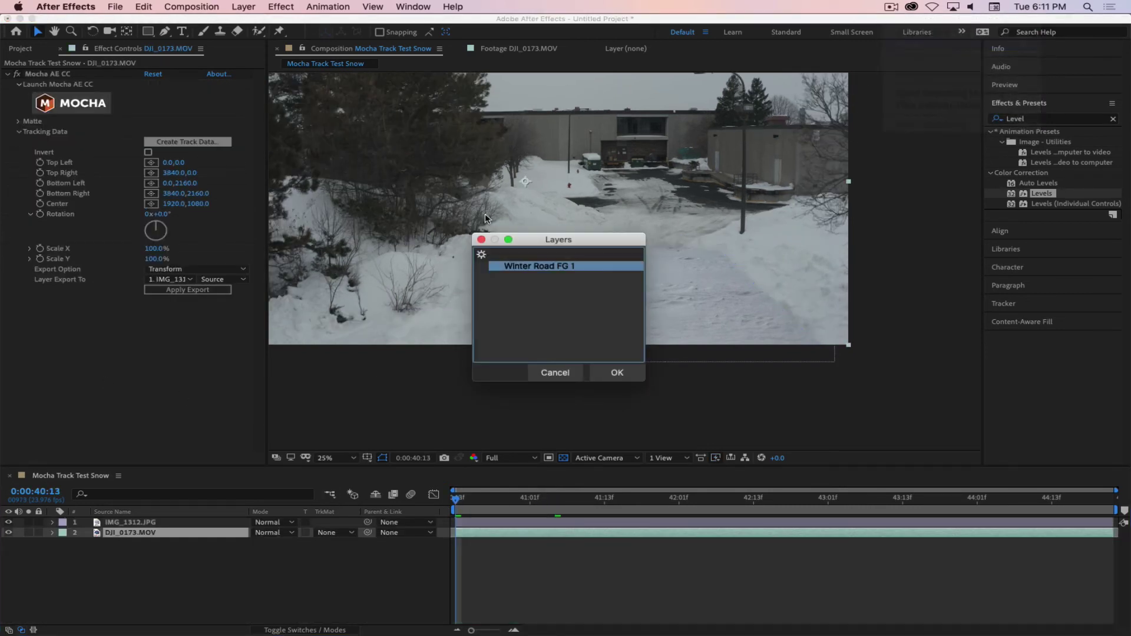
Create track data from the Winter Road FG 1 Mocha layer, apply the export to the snow photo, and scrub through the motion.
drag(556, 231, 609, 87)
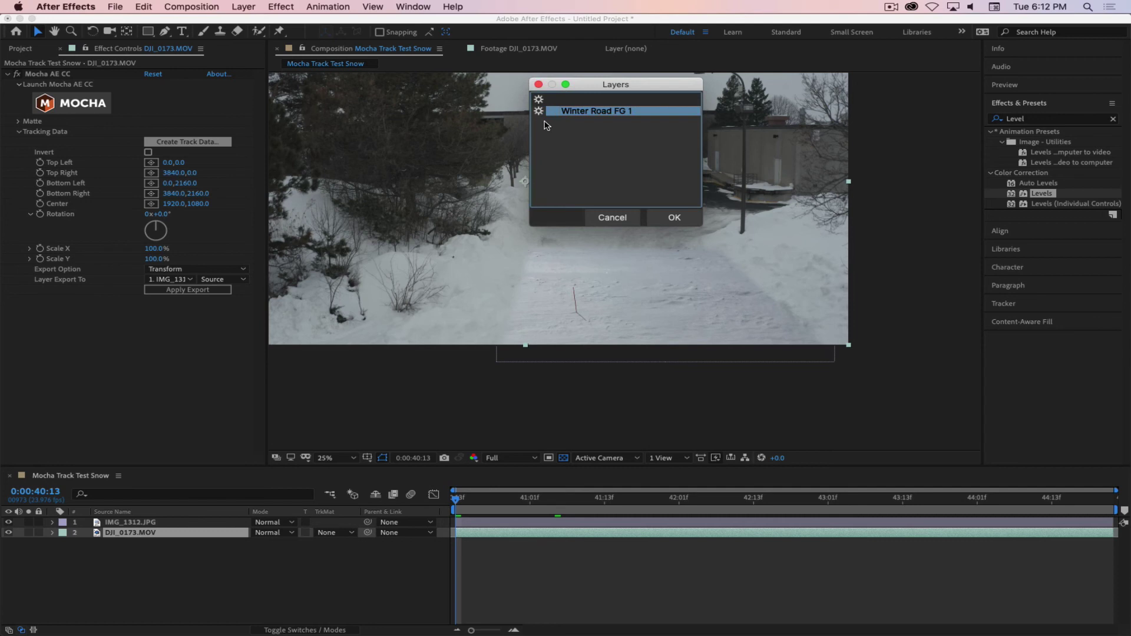
click(675, 218)
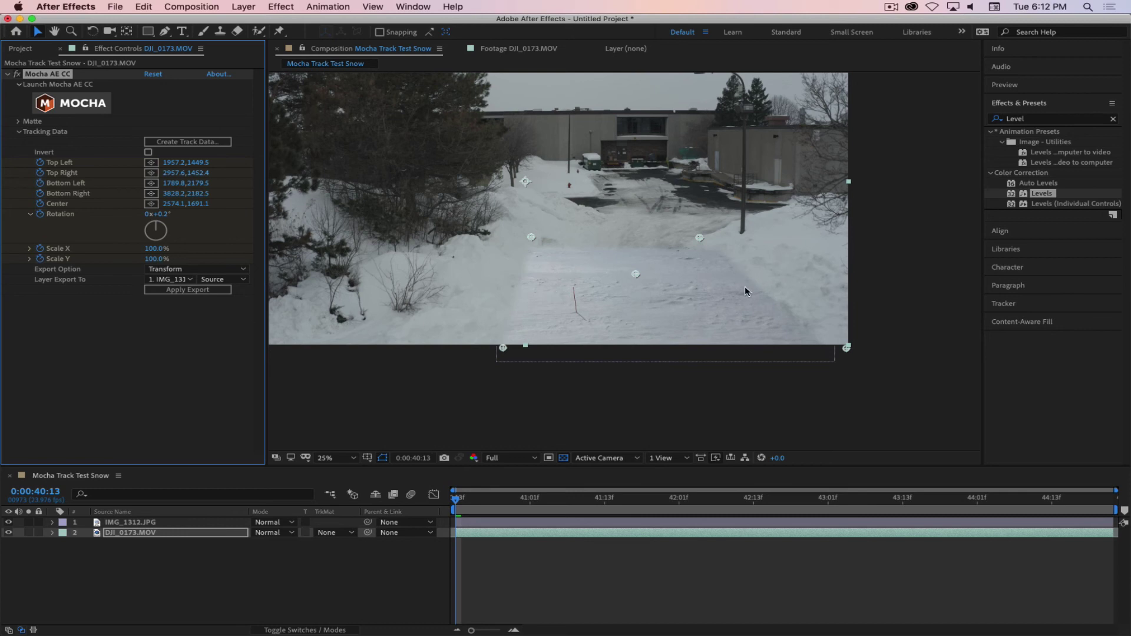
click(186, 291)
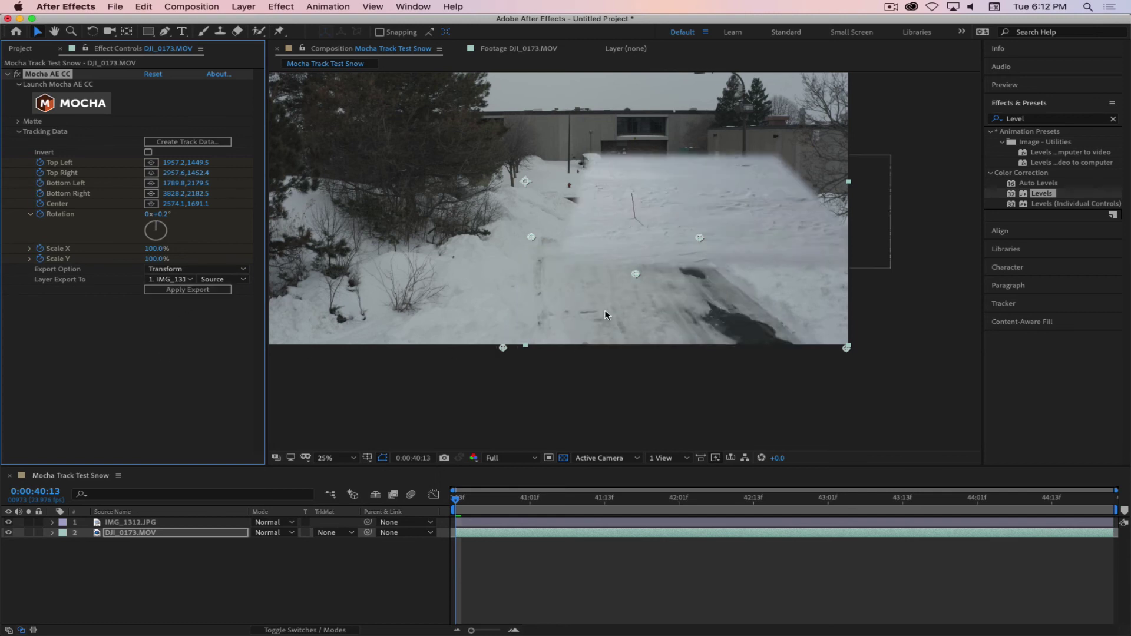
drag(461, 501, 596, 501)
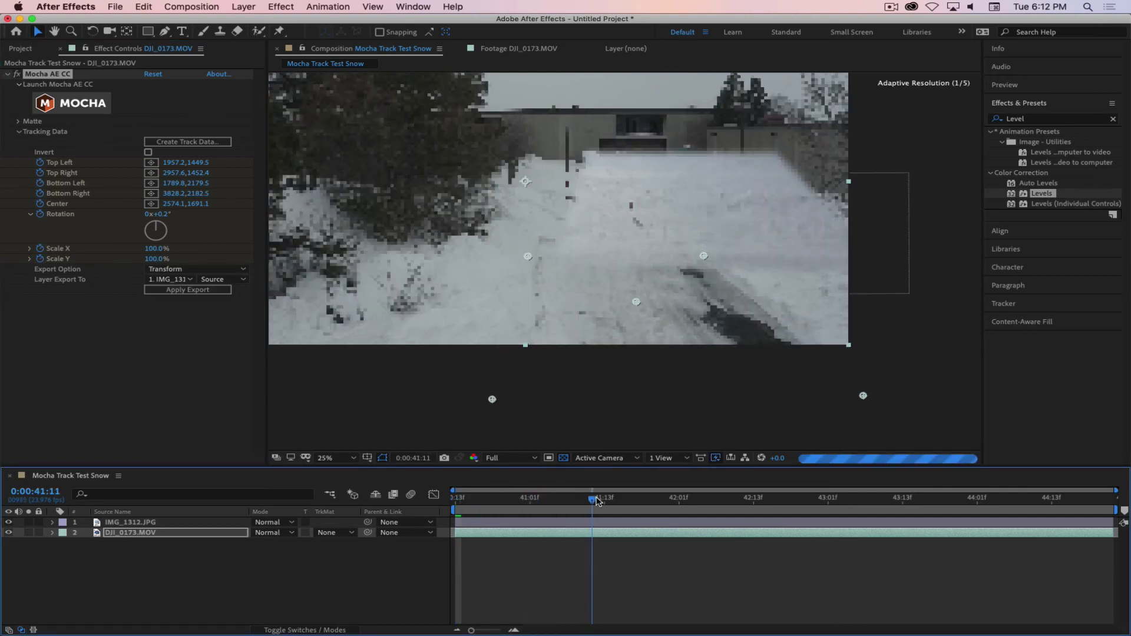
key(Home)
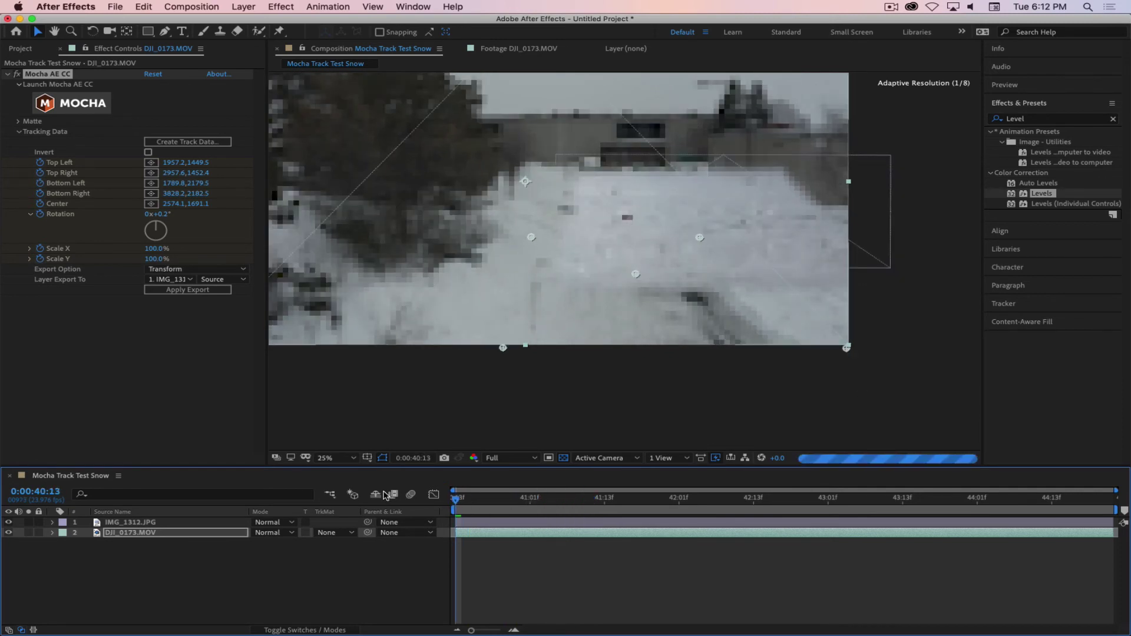
Set the snow photo's anchor point to 2325, 969 to place it back over the road, and preview the tracked motion.
click(158, 523)
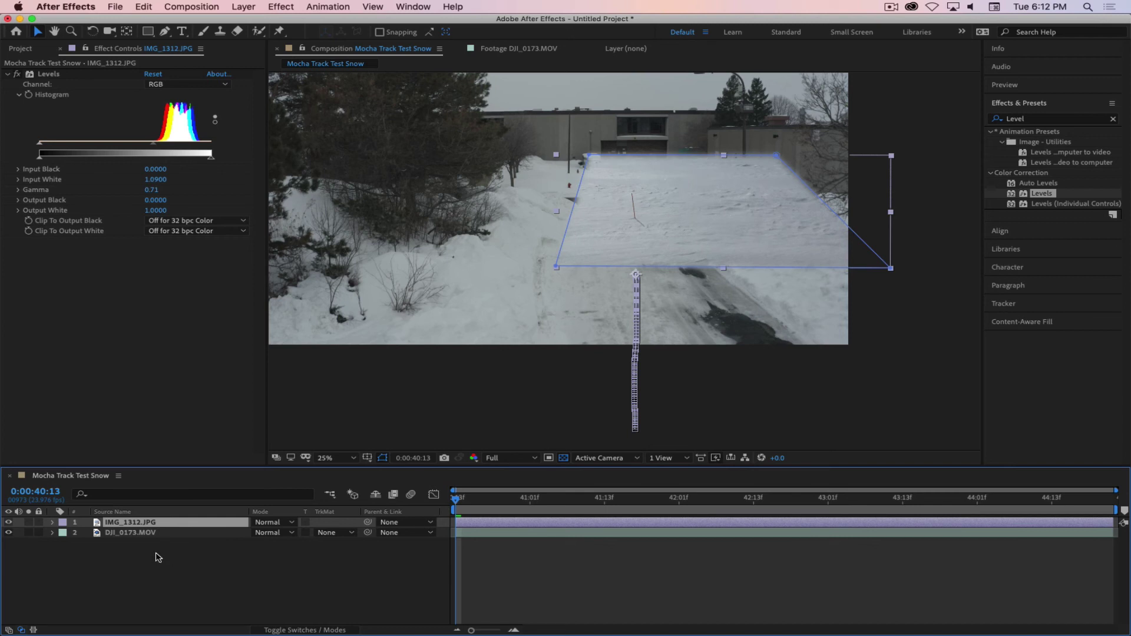
key(p)
key(p)
click(53, 523)
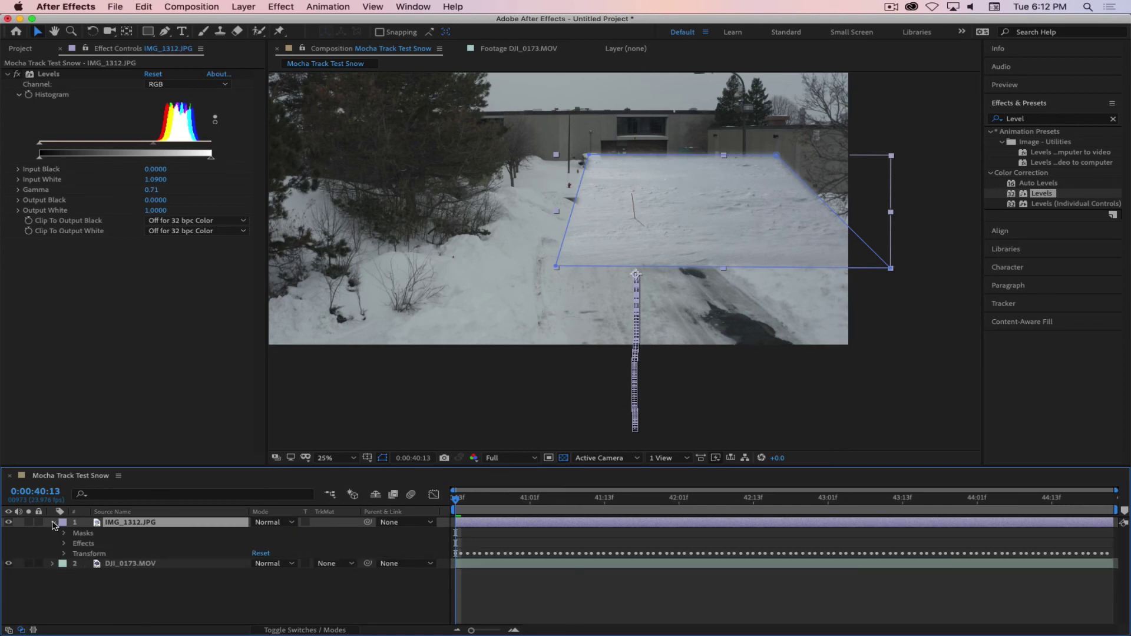
click(65, 555)
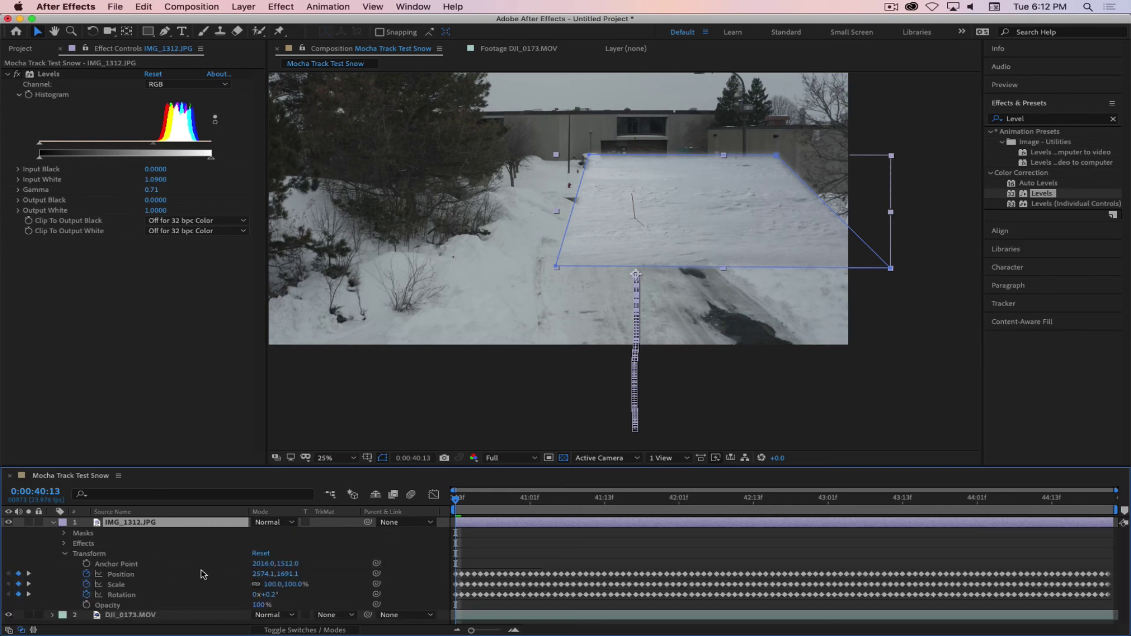
drag(289, 564, 0, 571)
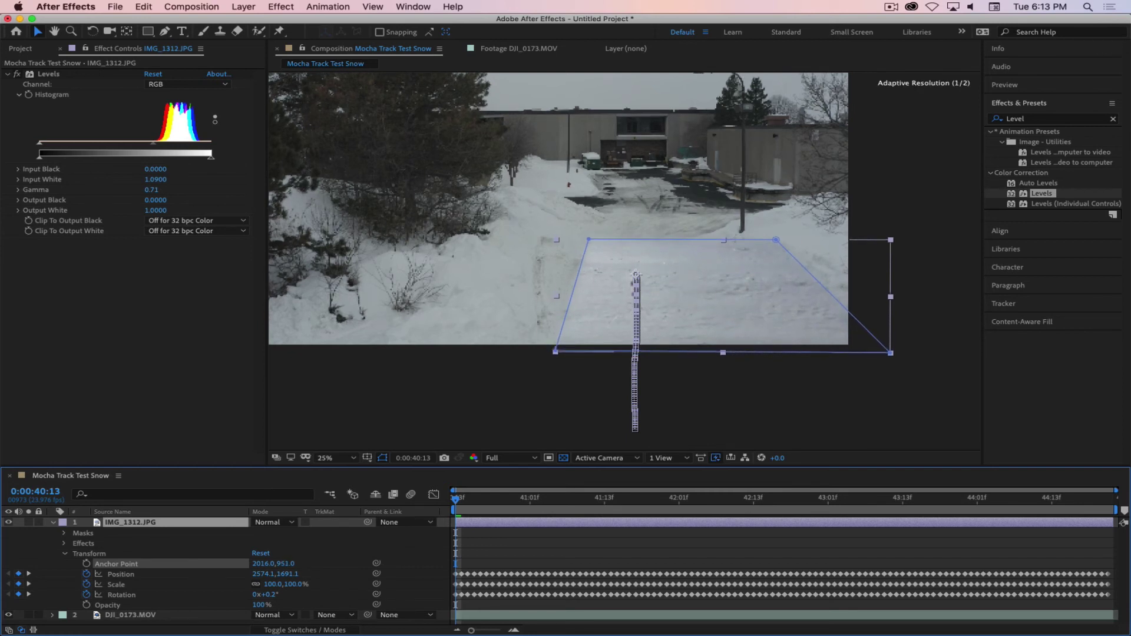
drag(262, 564, 477, 585)
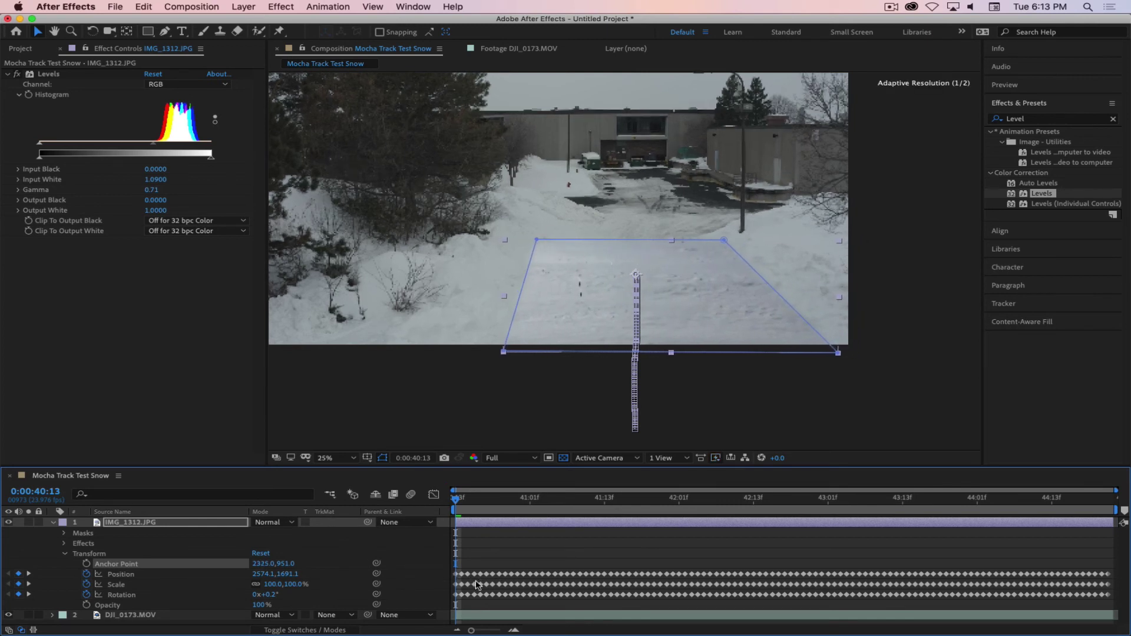
drag(286, 564, 293, 563)
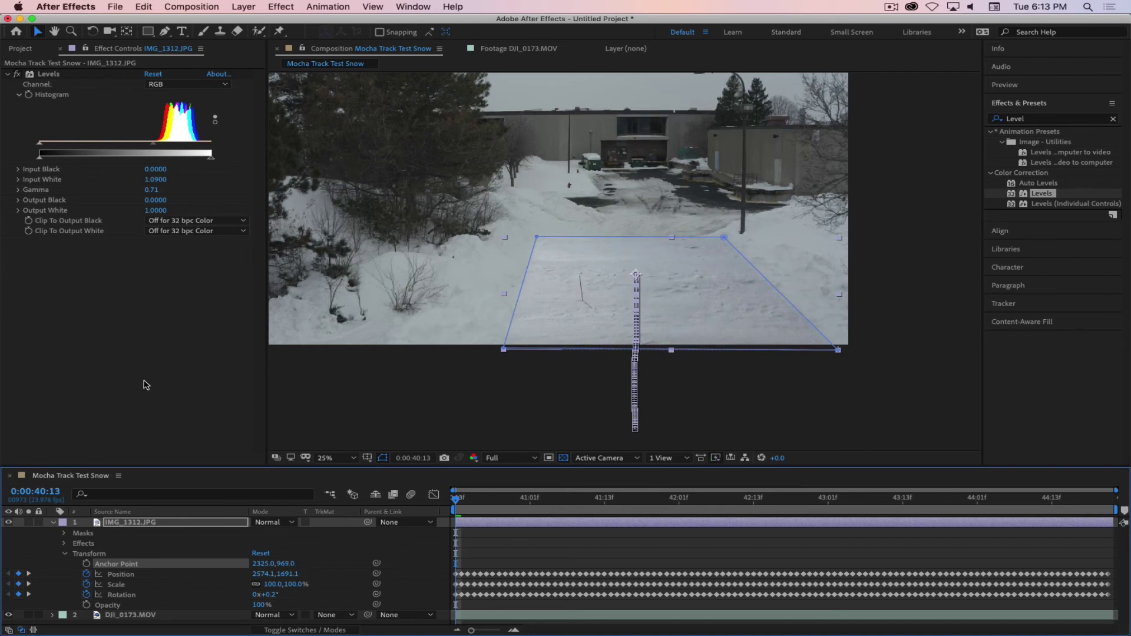
click(417, 401)
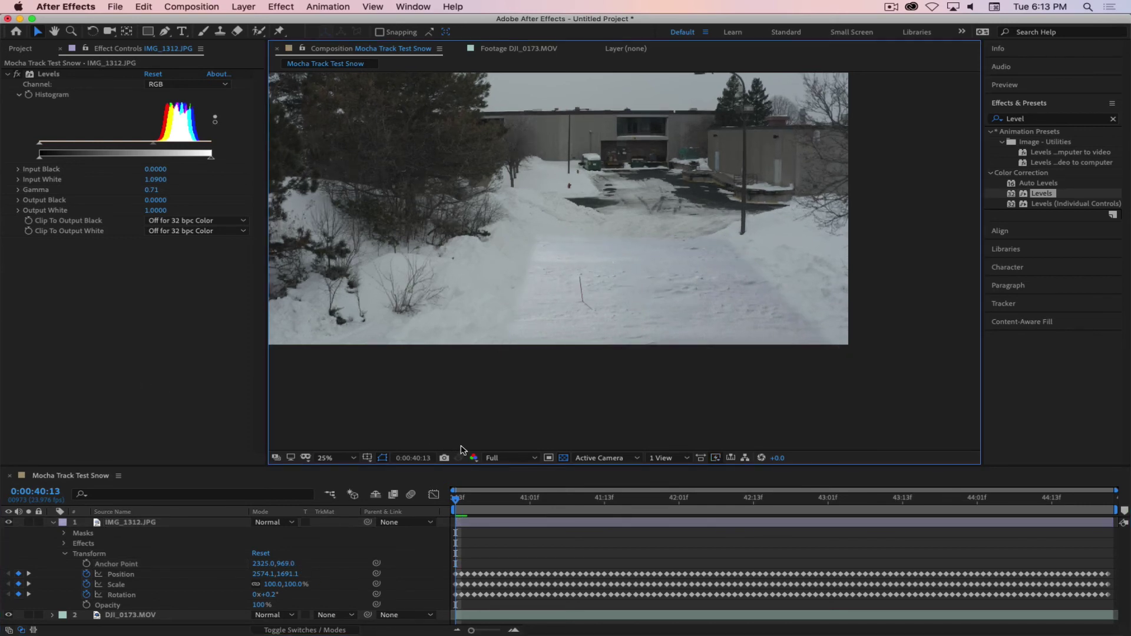
key(space)
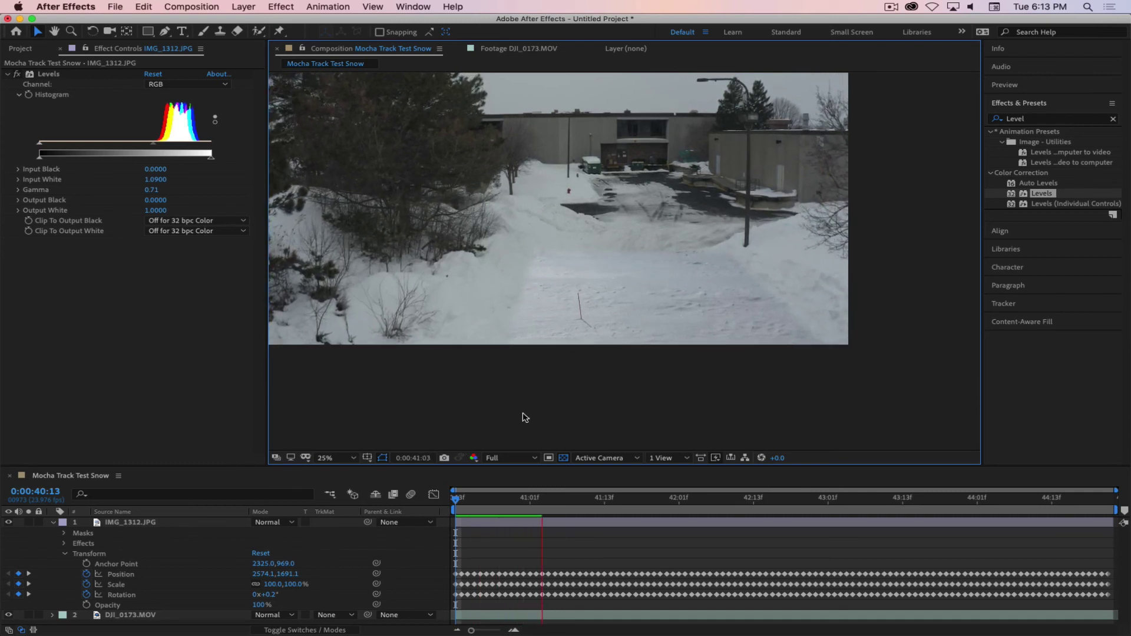
click(891, 7)
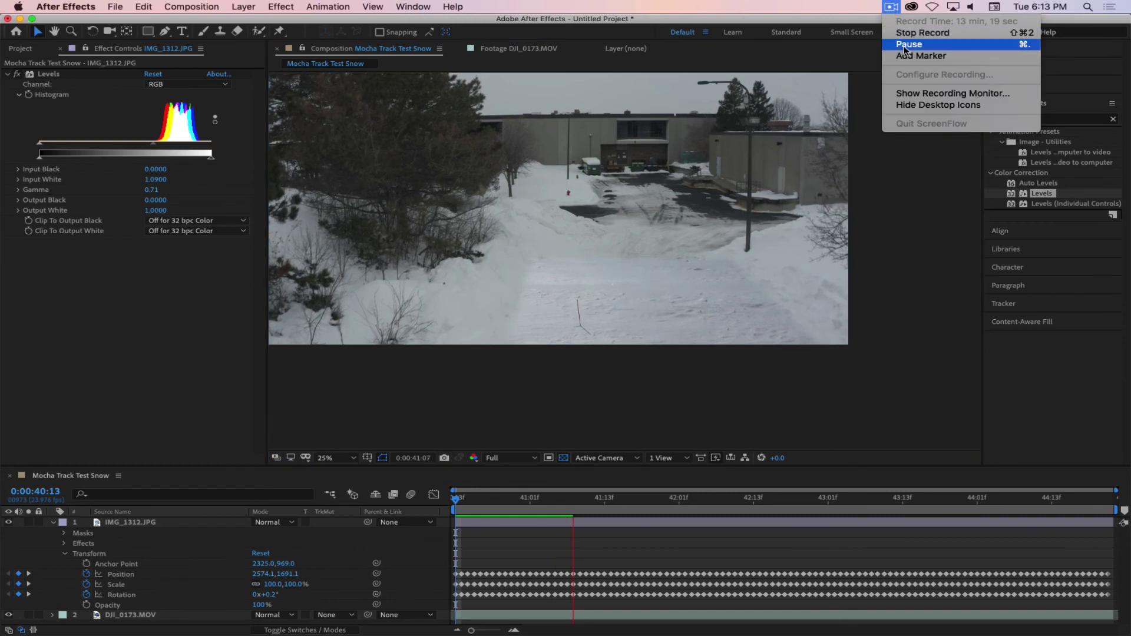
click(909, 44)
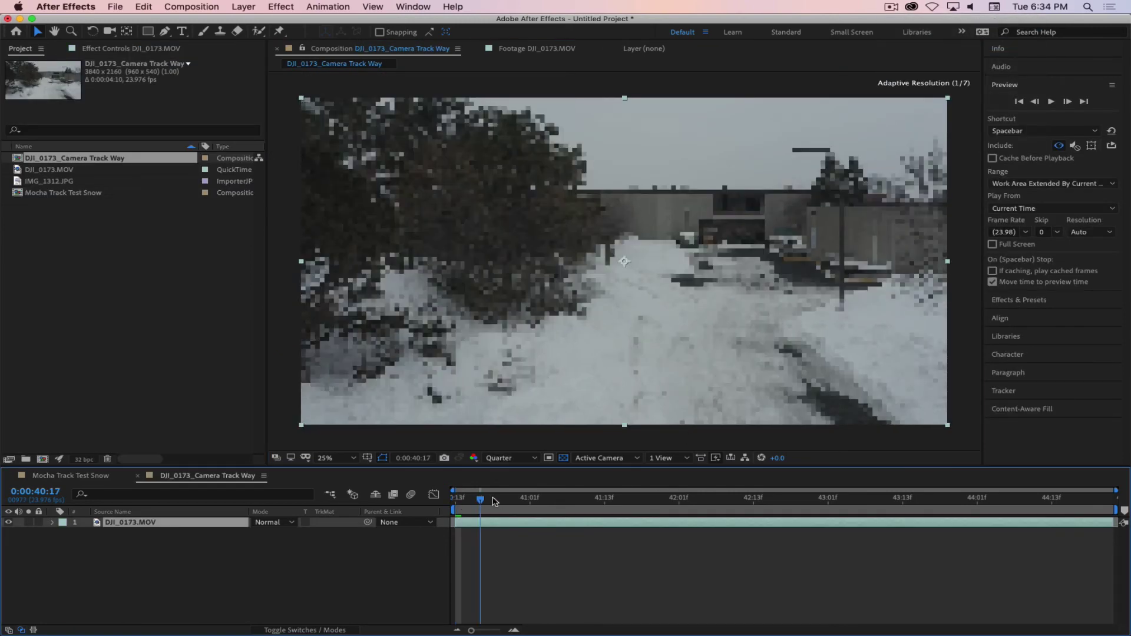
Scrub through the drone footage in the Camera Track Way composition and set its preview resolution to Half.
drag(494, 501, 457, 500)
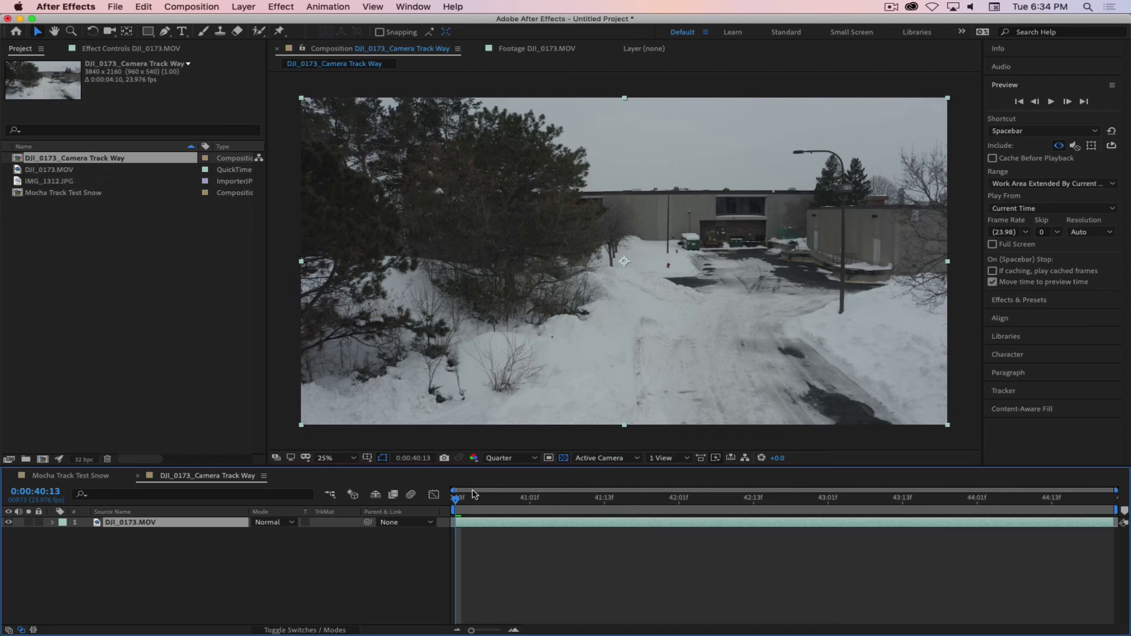
drag(475, 498, 624, 520)
click(504, 457)
click(512, 500)
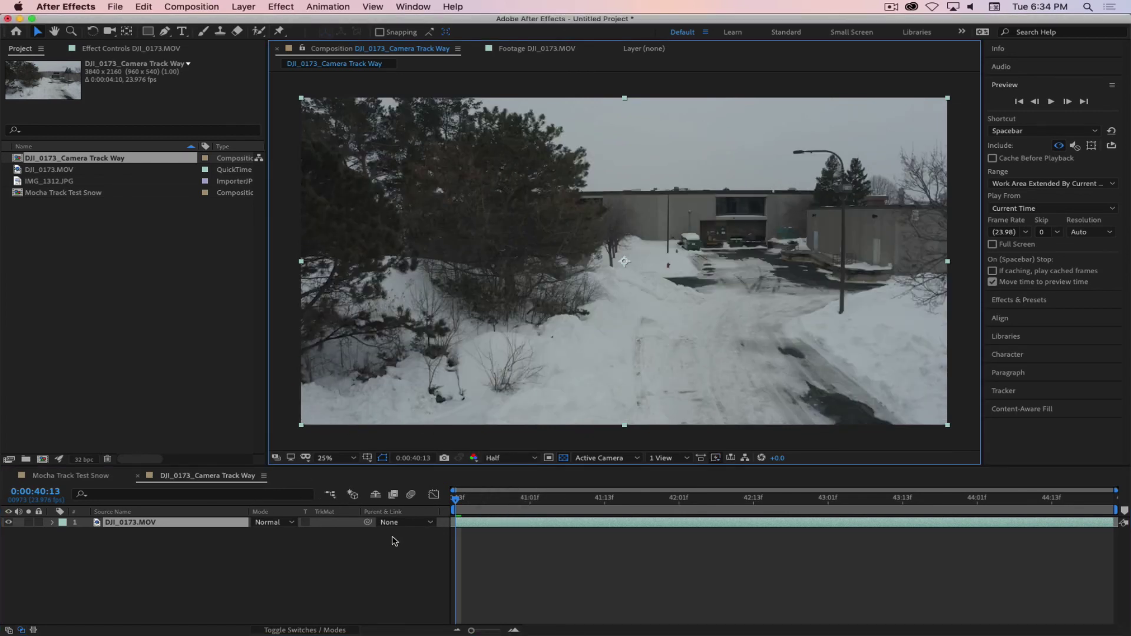
click(301, 565)
Play back the Mocha Track Test Snow composition to review the tracked snow photo's motion.
click(89, 476)
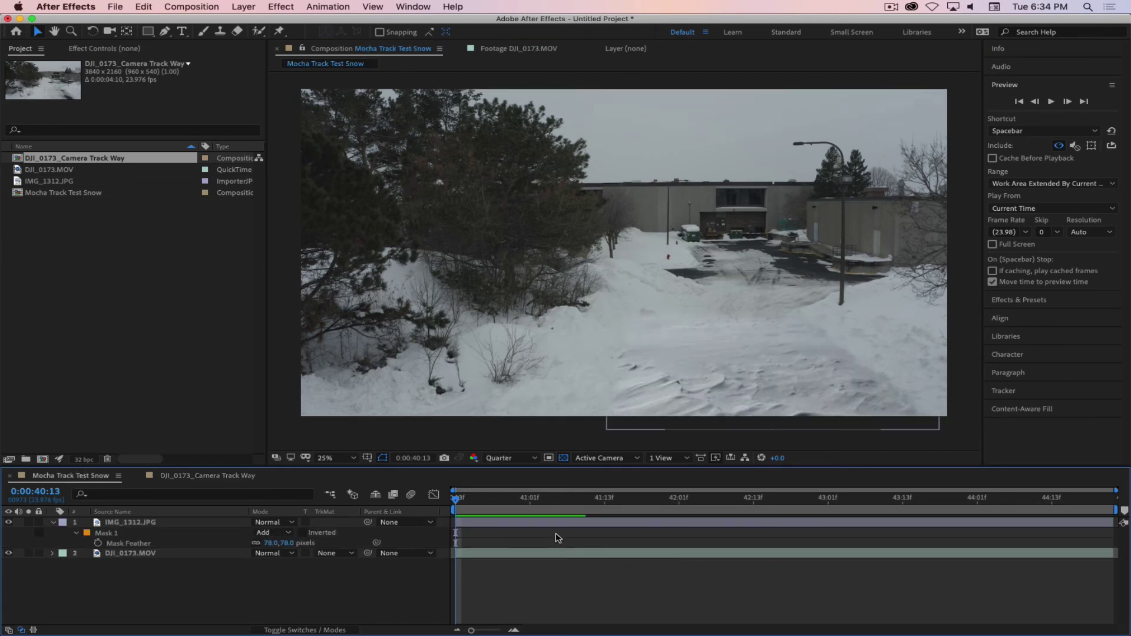
drag(454, 500, 319, 510)
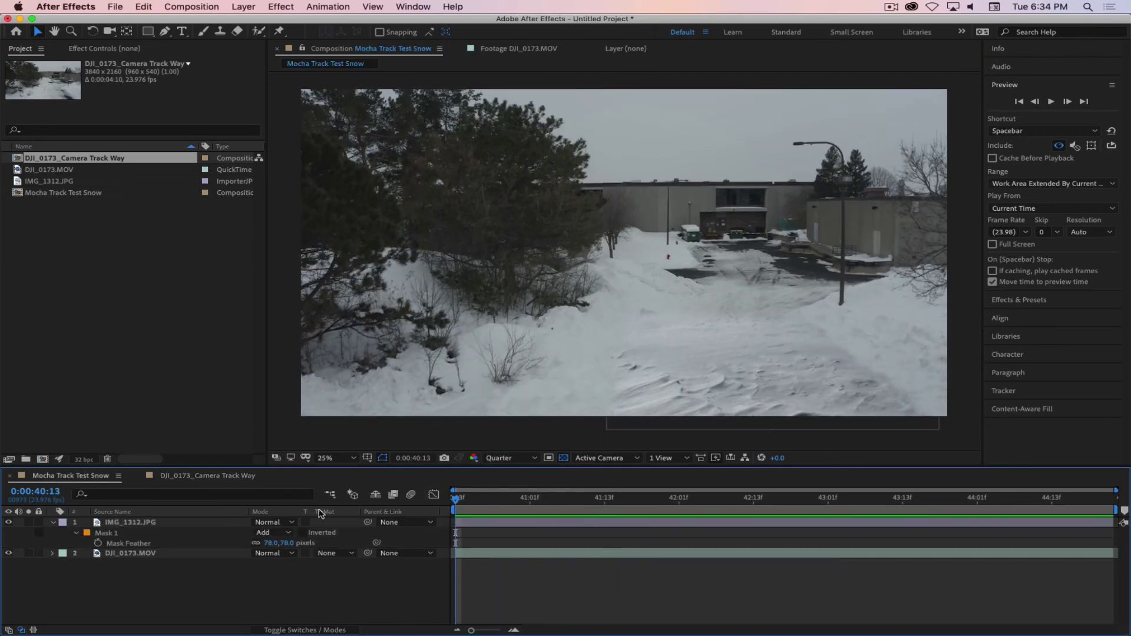
key(space)
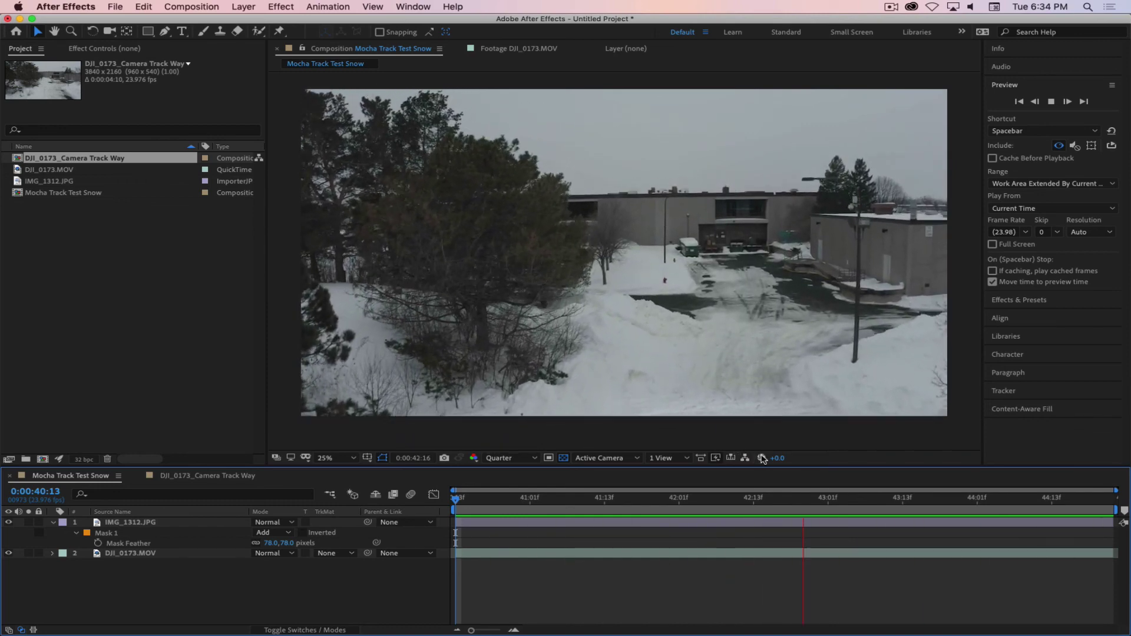
key(space)
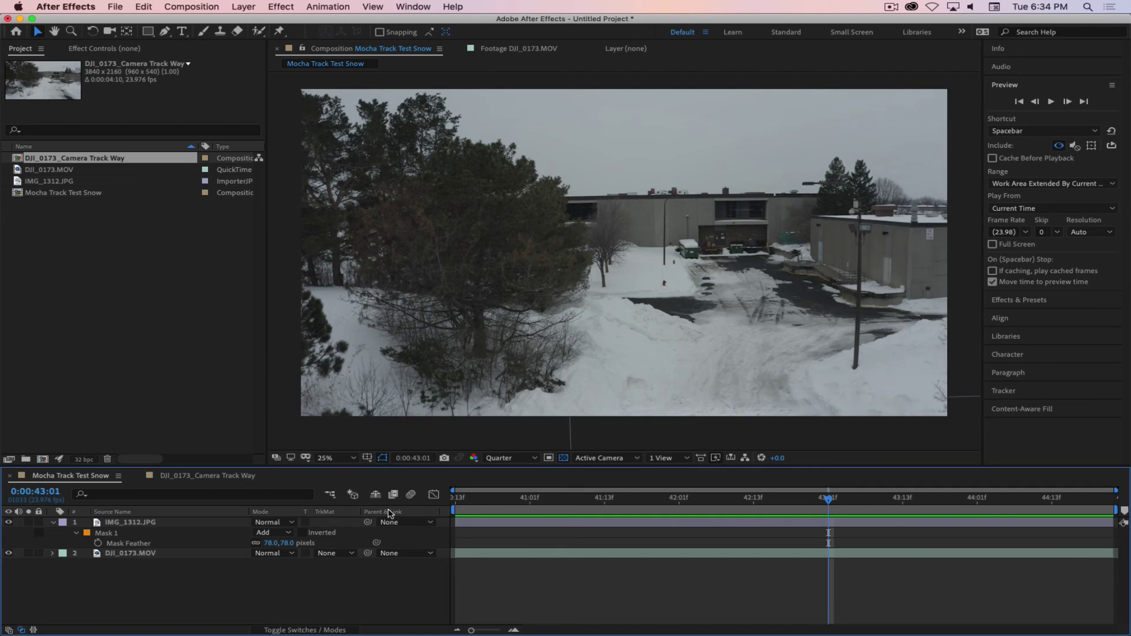
Run Track Camera on the DJI_0173.MOV layer in the DJI_0173_Camera Track Way composition.
click(210, 477)
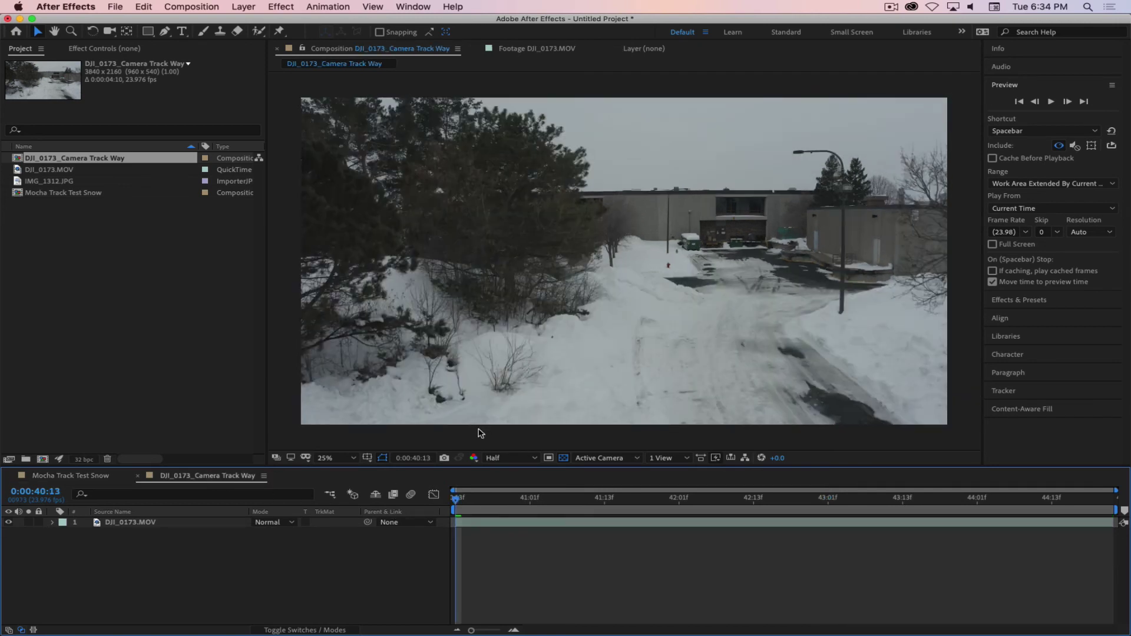
click(121, 523)
right_click(121, 523)
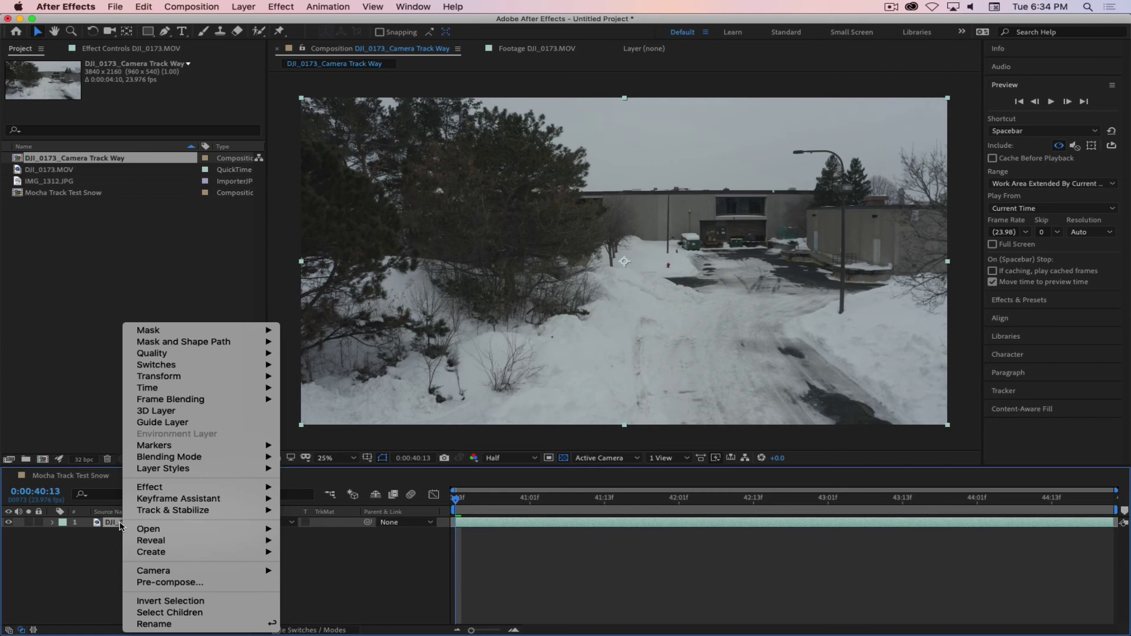
mouse_move(171, 510)
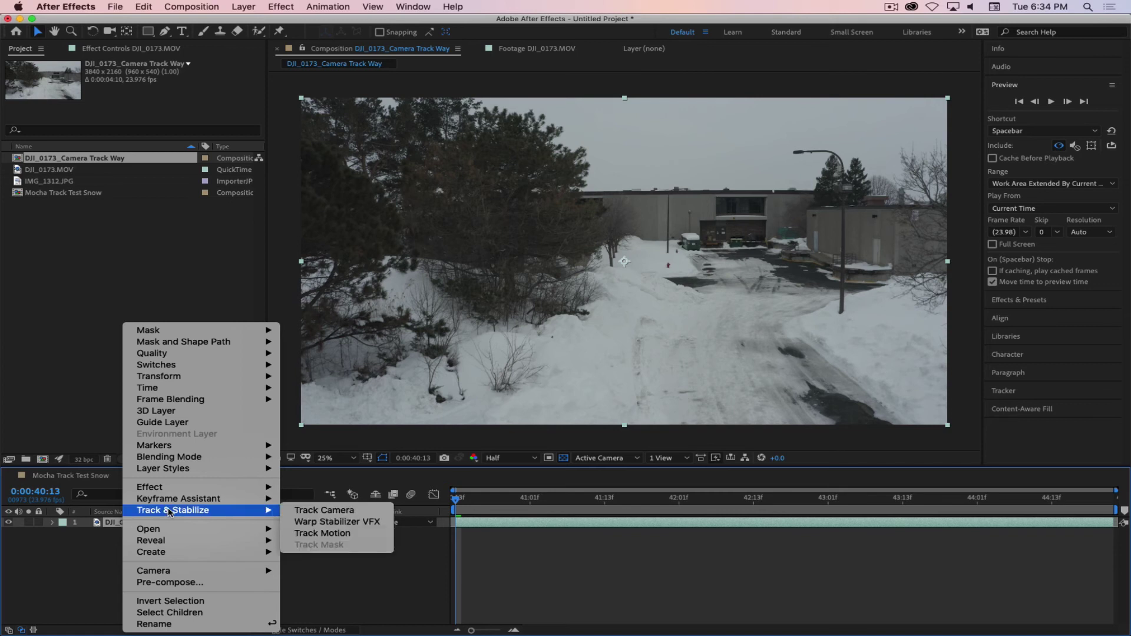
click(341, 511)
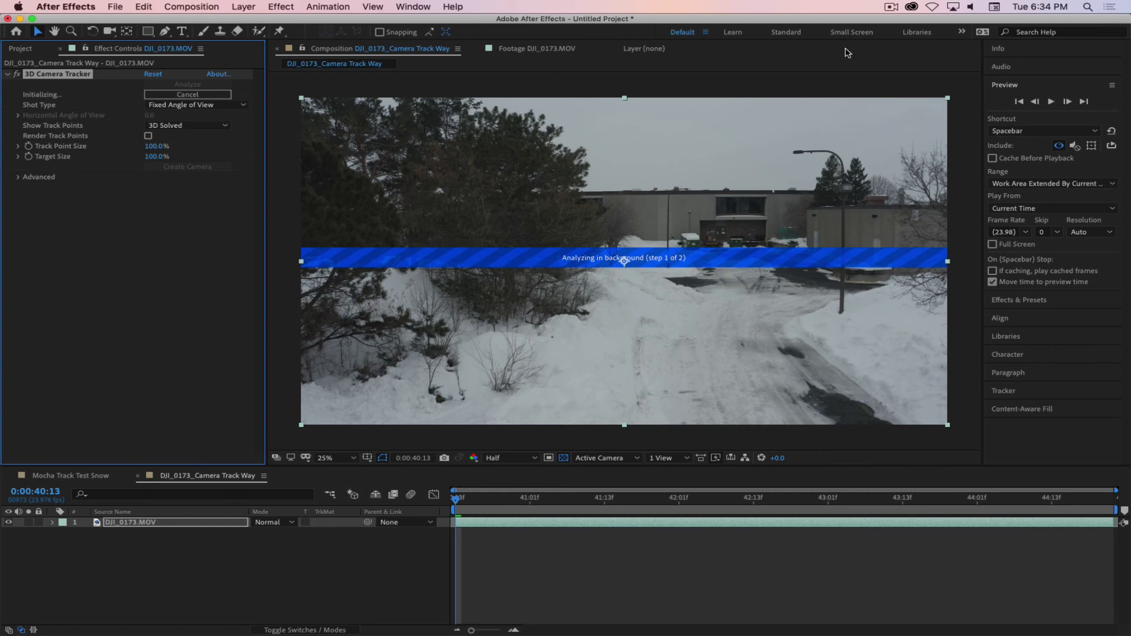
click(892, 7)
click(909, 44)
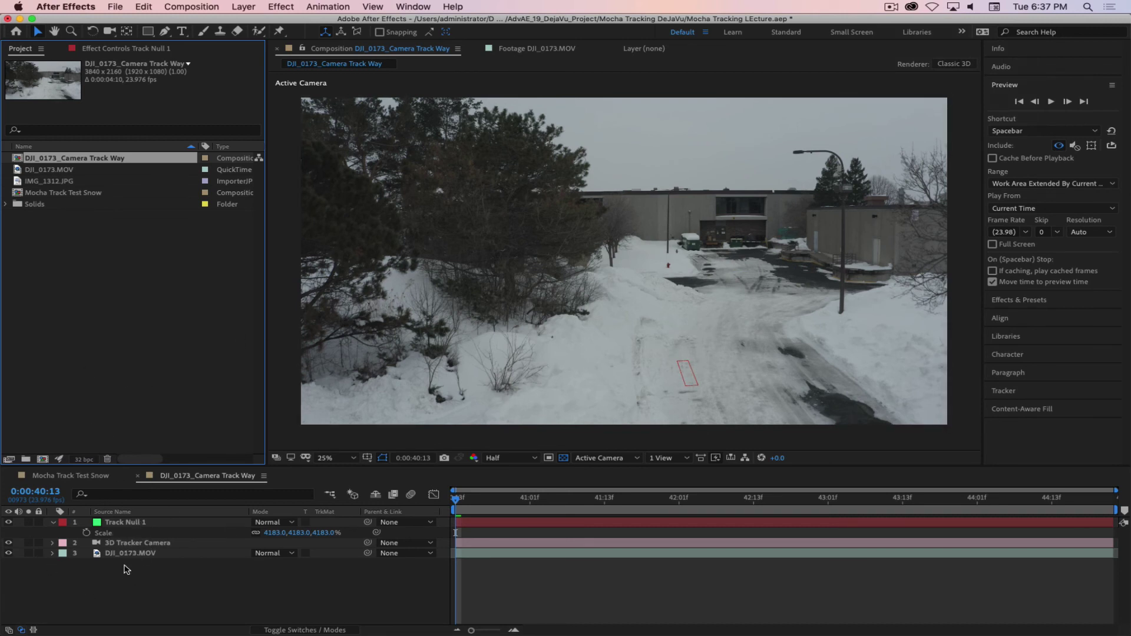
Display the 3D Camera Tracker's points on DJI_0173.MOV and enlarge the track point size to 340%.
click(357, 553)
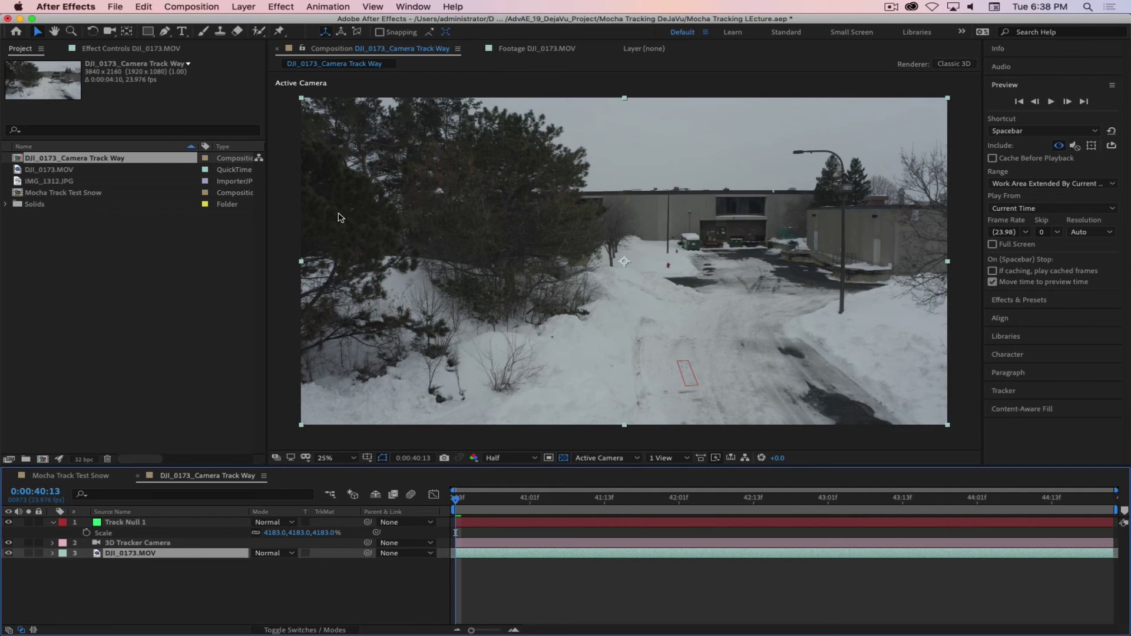
click(111, 49)
click(44, 72)
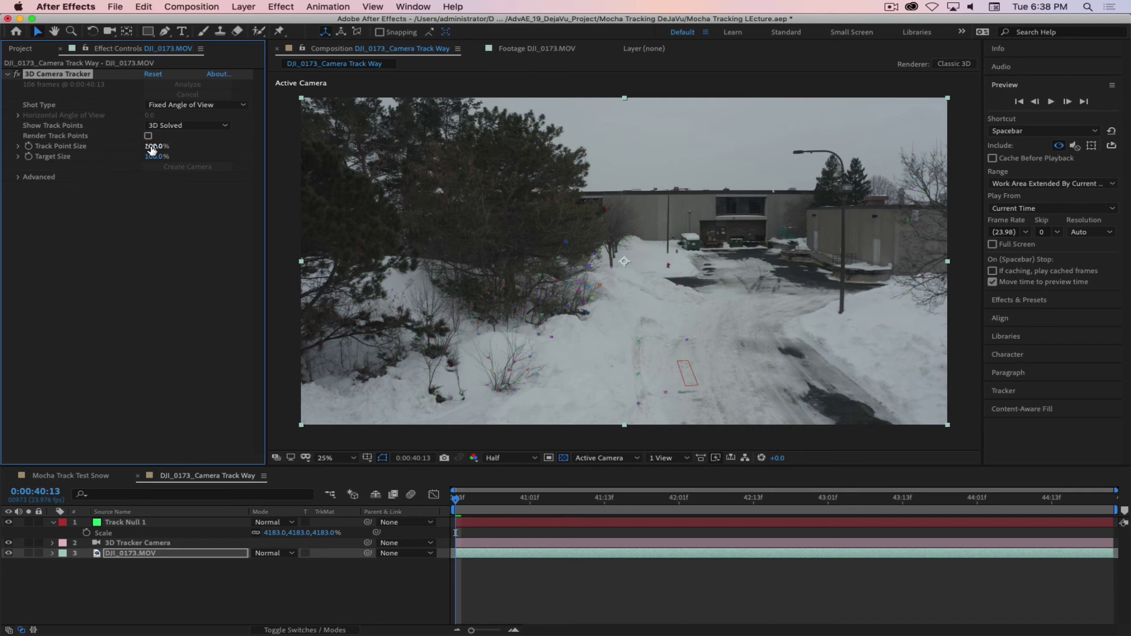
drag(156, 147, 259, 154)
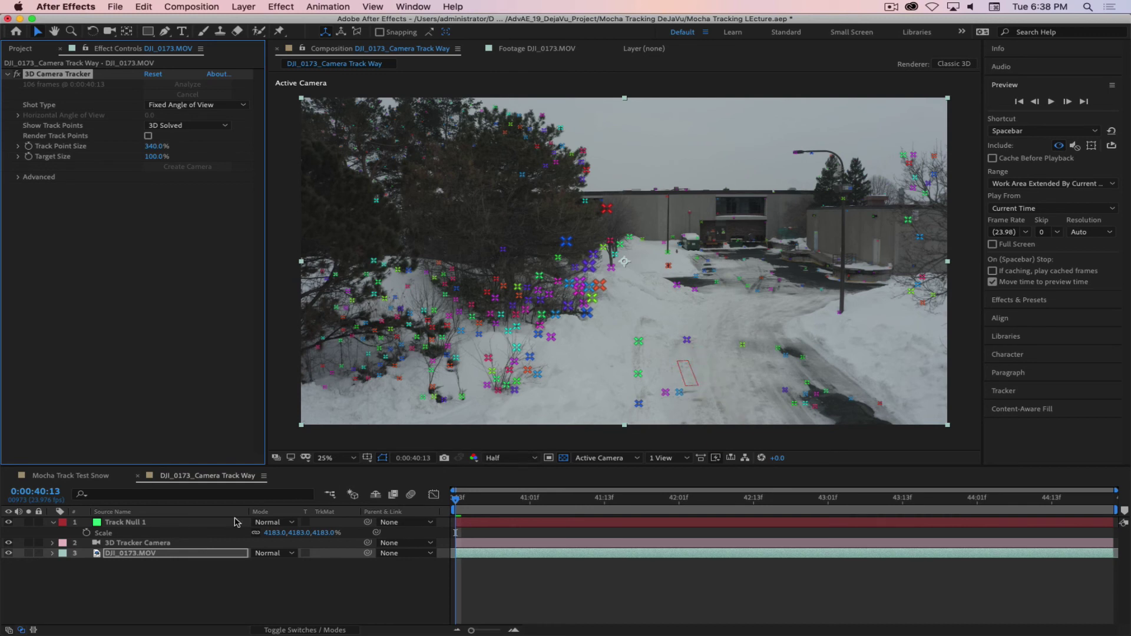
Move the 3D Tracker Camera layer above Track Null 1 and reveal the null's Position property.
click(166, 524)
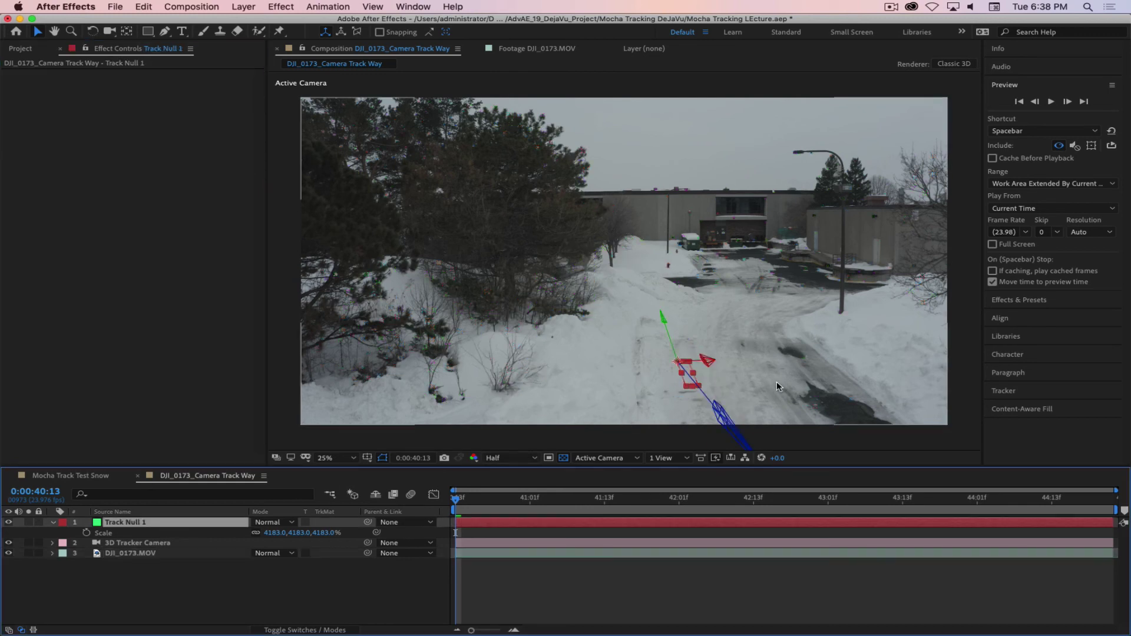
click(169, 547)
drag(125, 545, 121, 520)
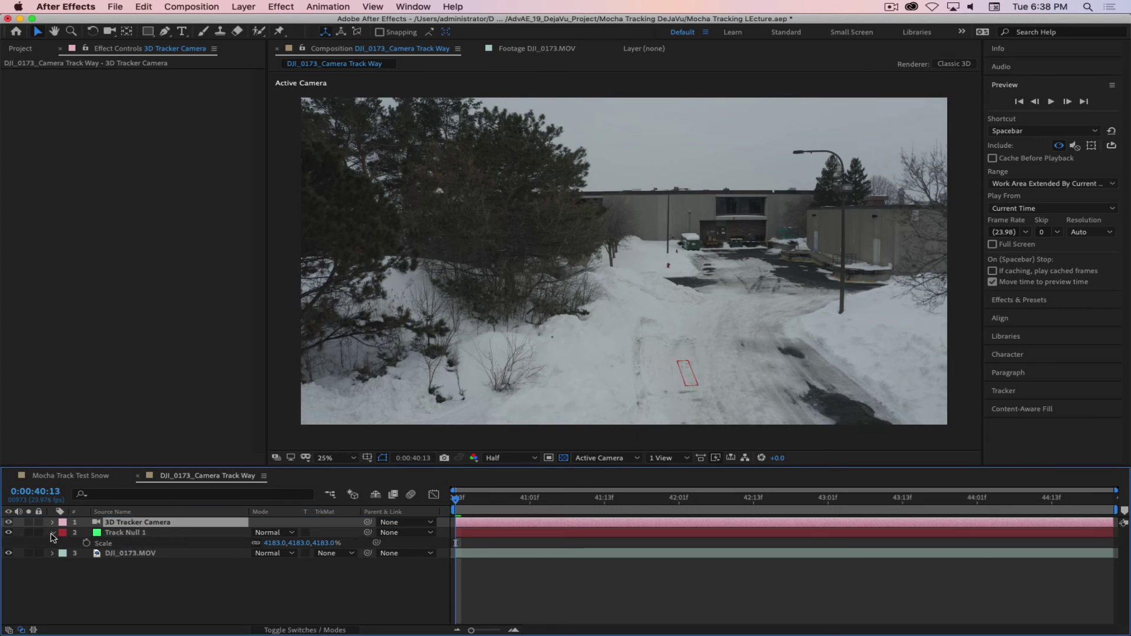
click(51, 534)
click(129, 534)
key(p)
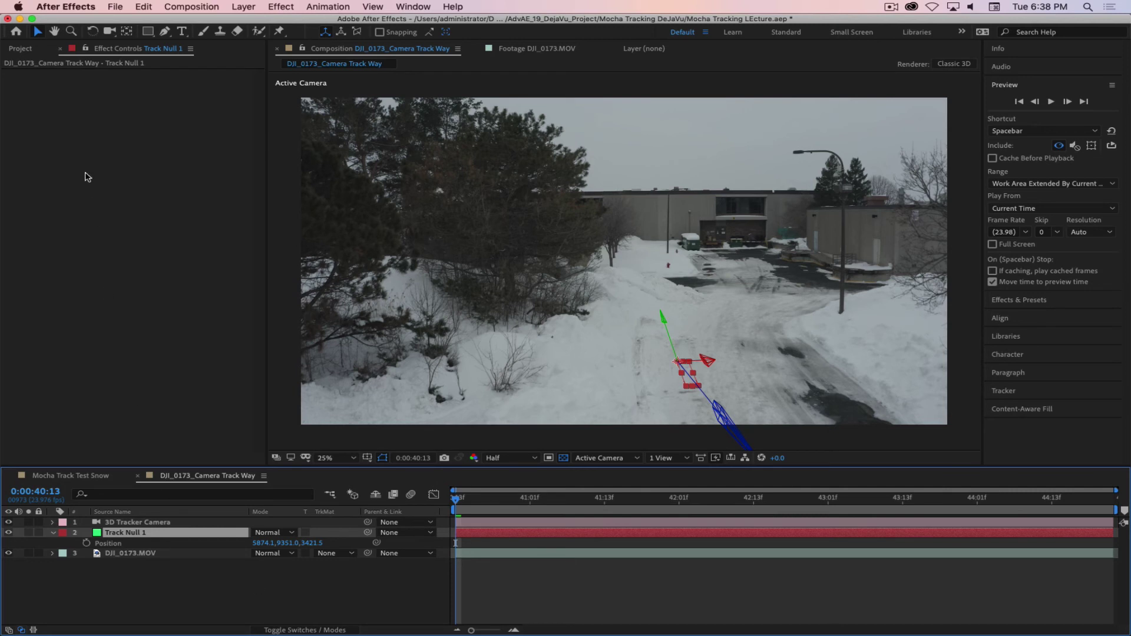
Add IMG_1312.JPG to the camera-track composition and place it directly beneath Track Null 1, above the footage.
click(22, 49)
click(50, 181)
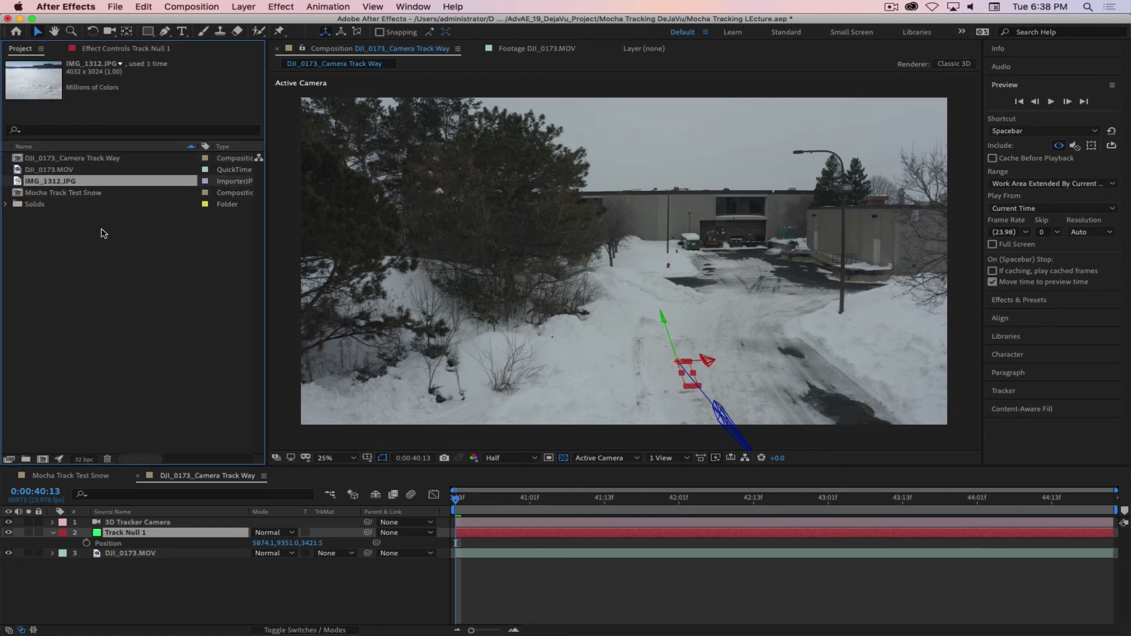
drag(16, 183, 179, 529)
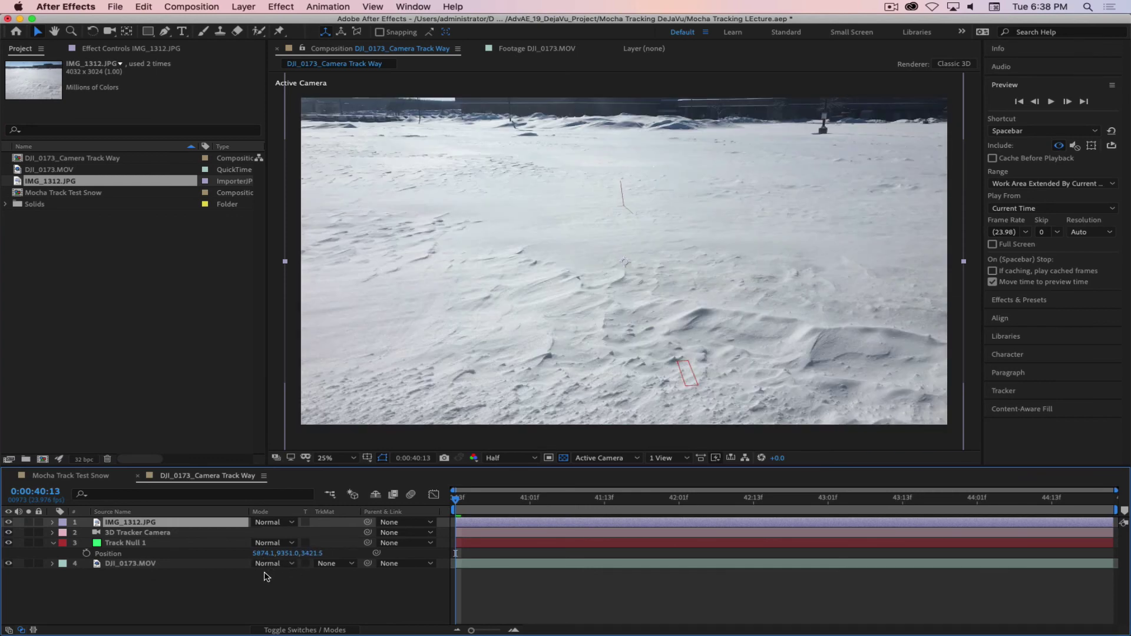
key(s)
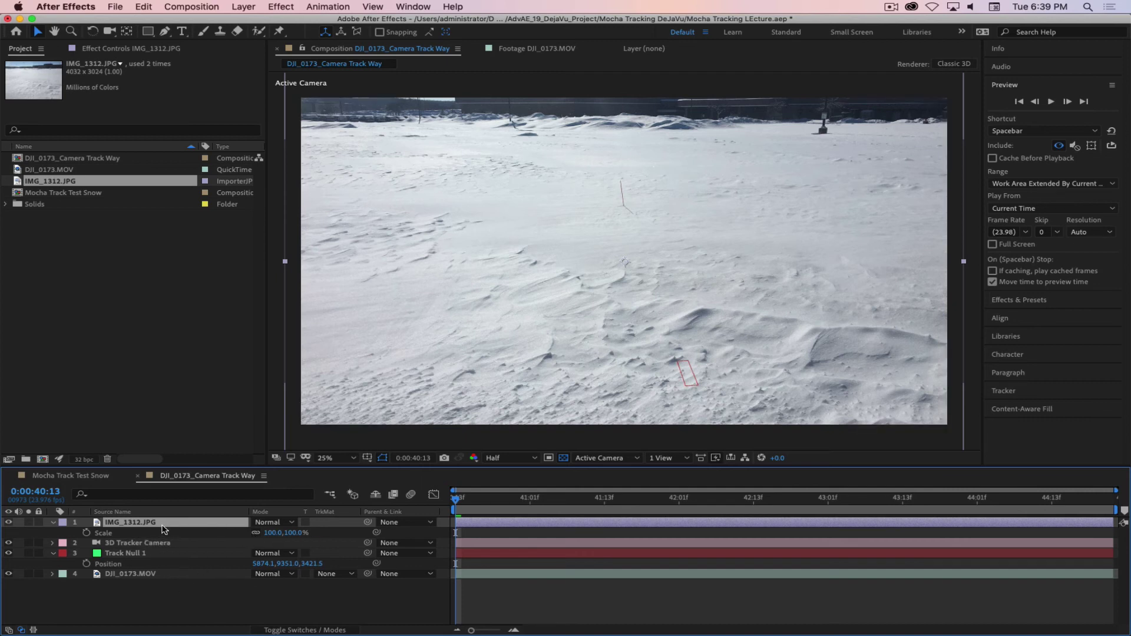
drag(164, 529, 168, 565)
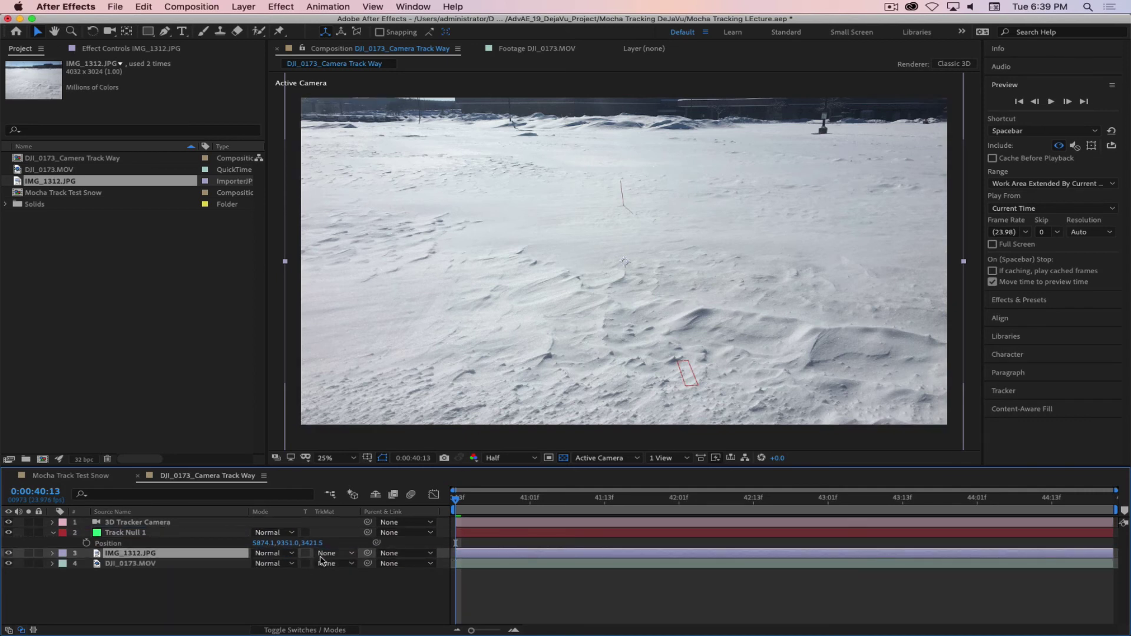
Scale the IMG_1312.JPG snow photo to 48%.
key(p)
drag(296, 566, 259, 564)
key(super+z)
key(s)
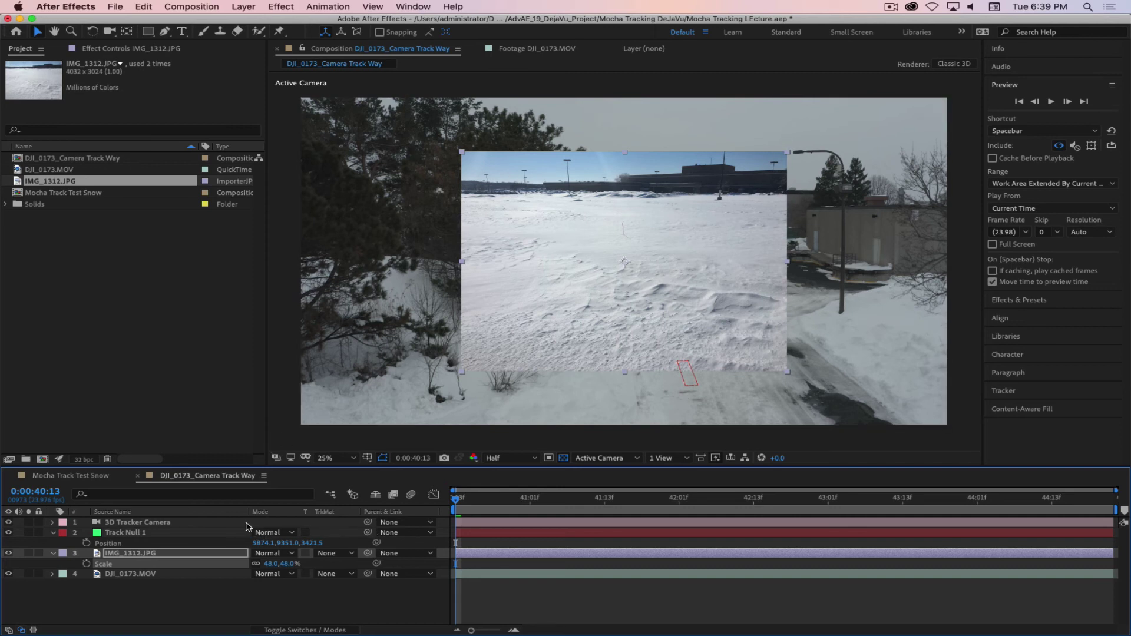
Make the snow photo a 3D layer and move it over the road in the foreground.
click(327, 630)
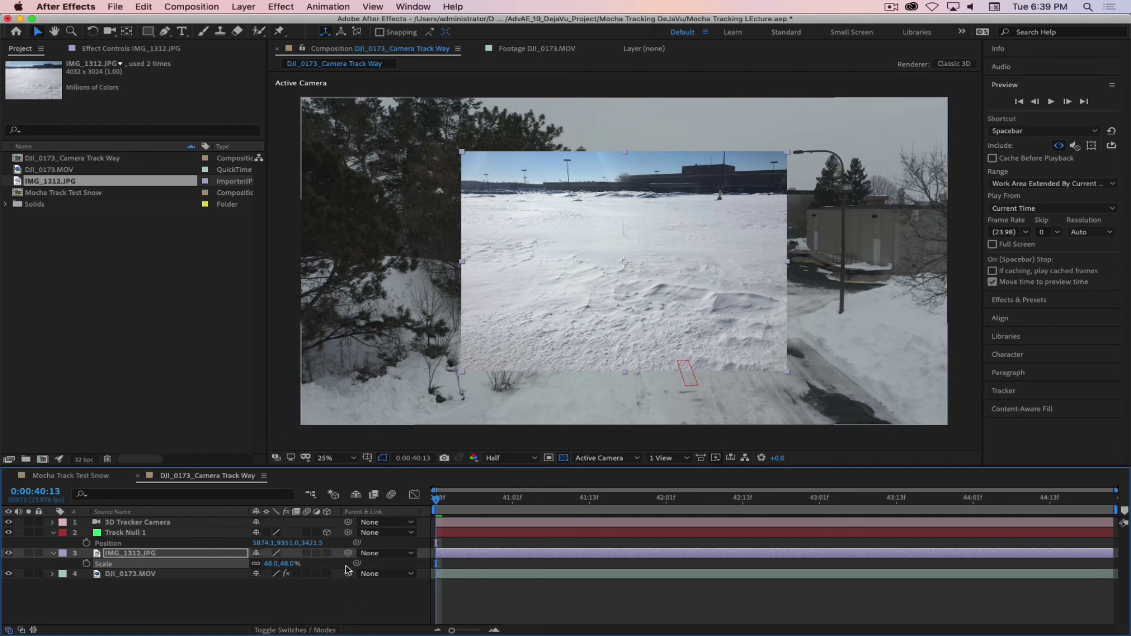
click(329, 554)
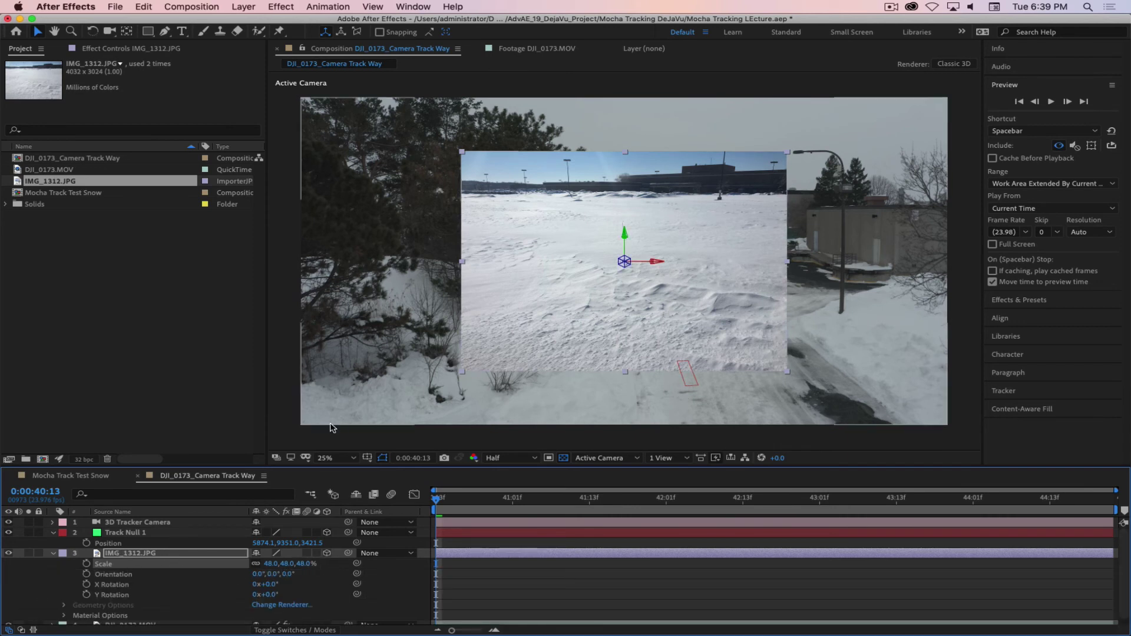
key(p)
drag(624, 237, 773, 370)
key(p)
Draw a Pen mask on the snow photo following the foreground road's outline, and adjust its two corner points beside the trees.
click(165, 31)
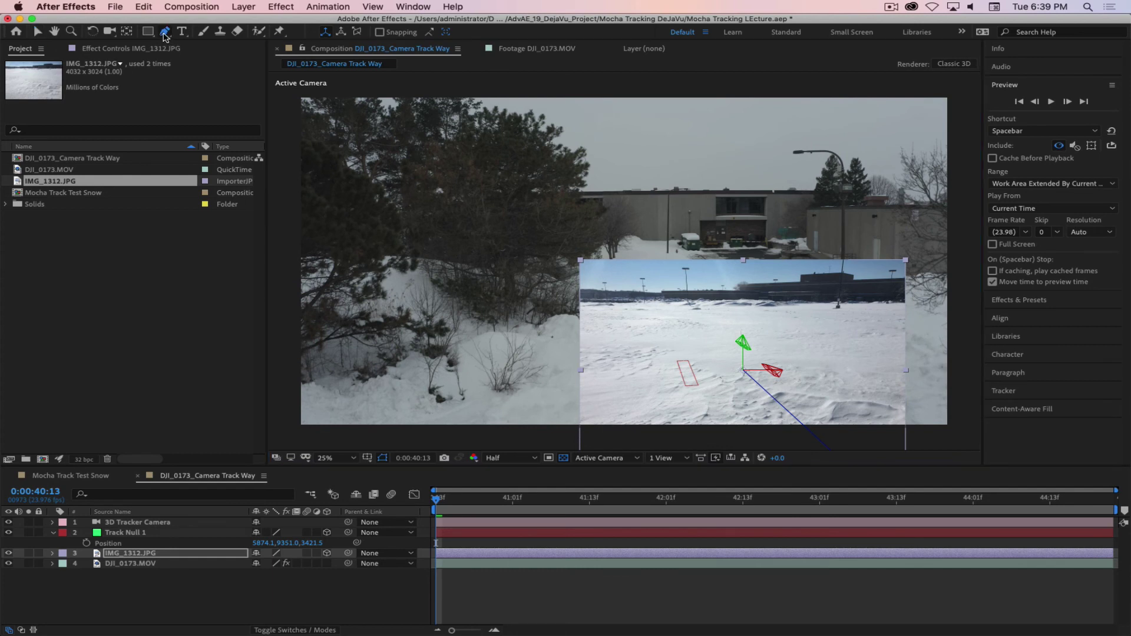
click(644, 319)
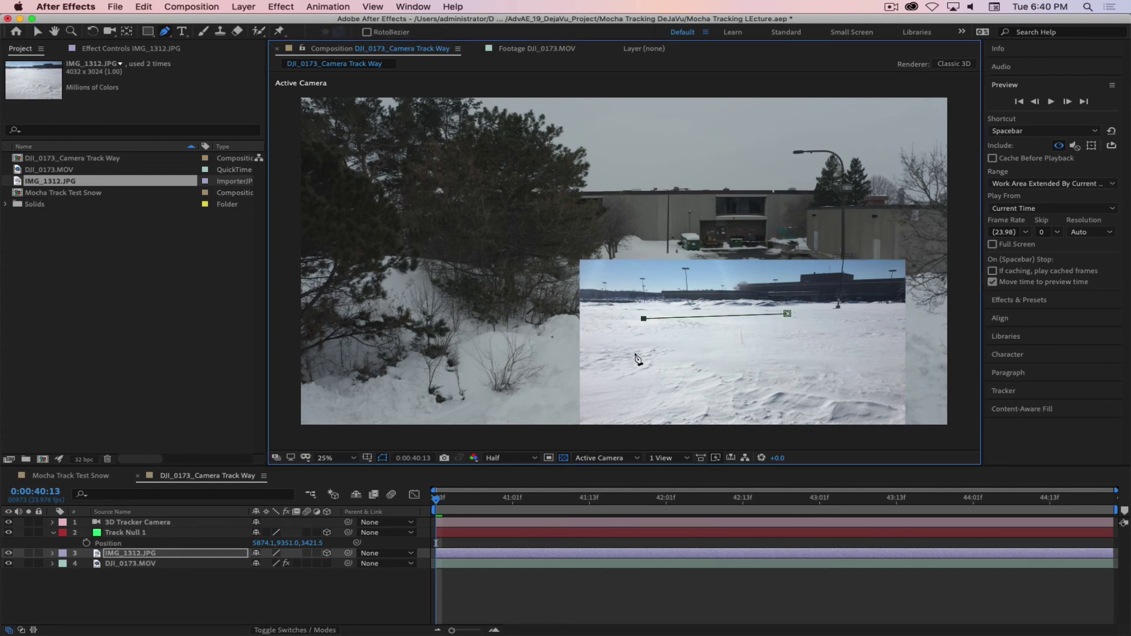
click(594, 435)
click(913, 438)
click(814, 319)
click(787, 313)
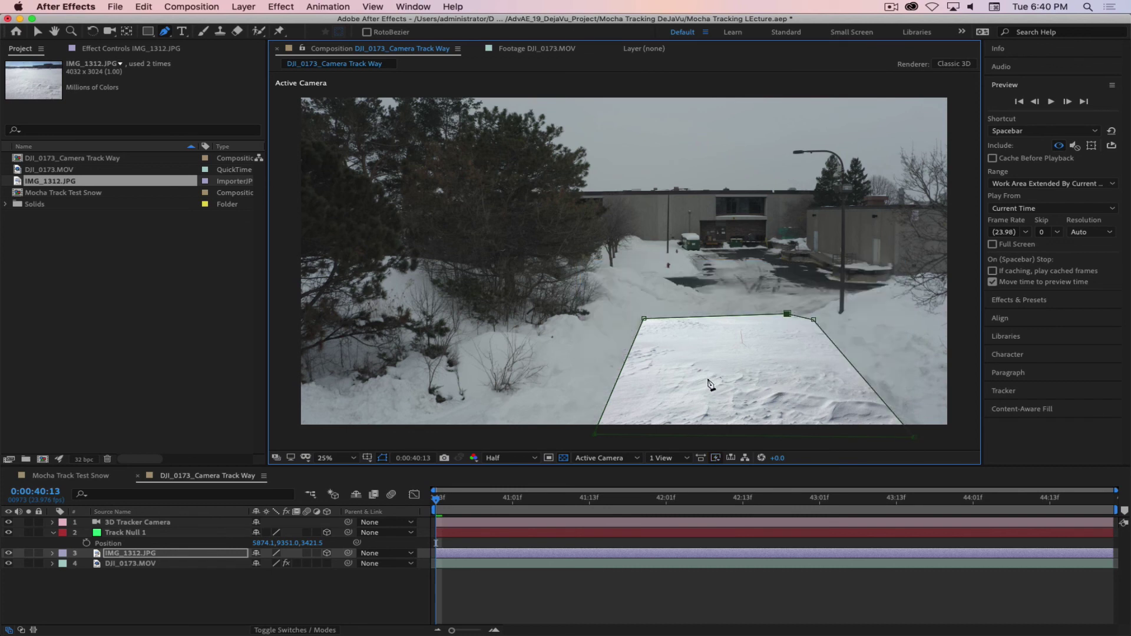
drag(644, 318, 637, 313)
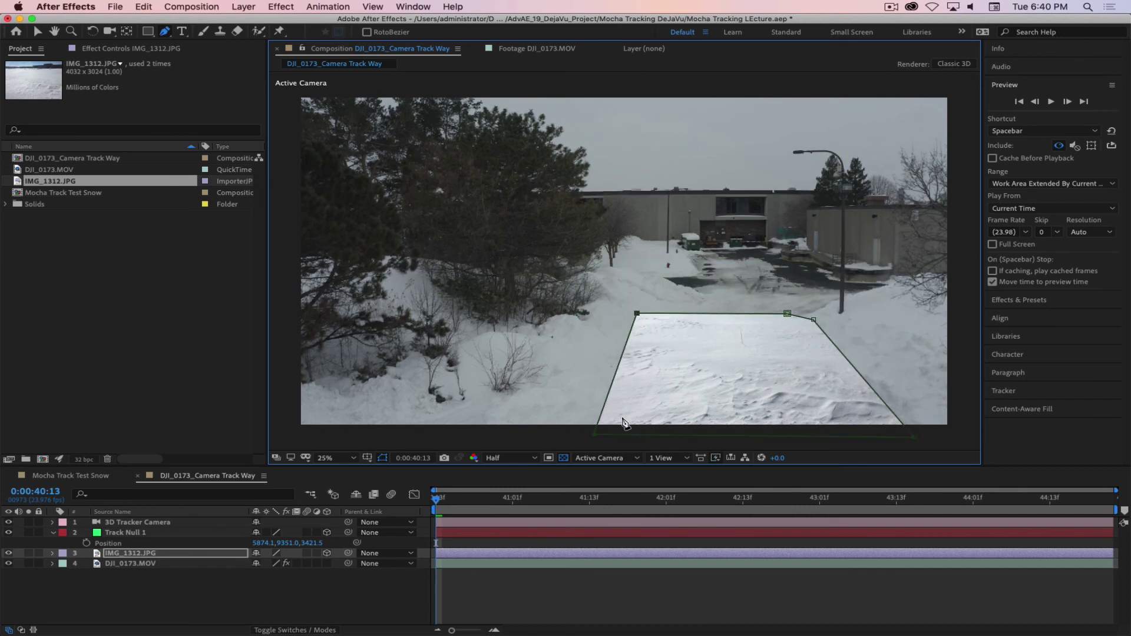
drag(593, 435, 581, 434)
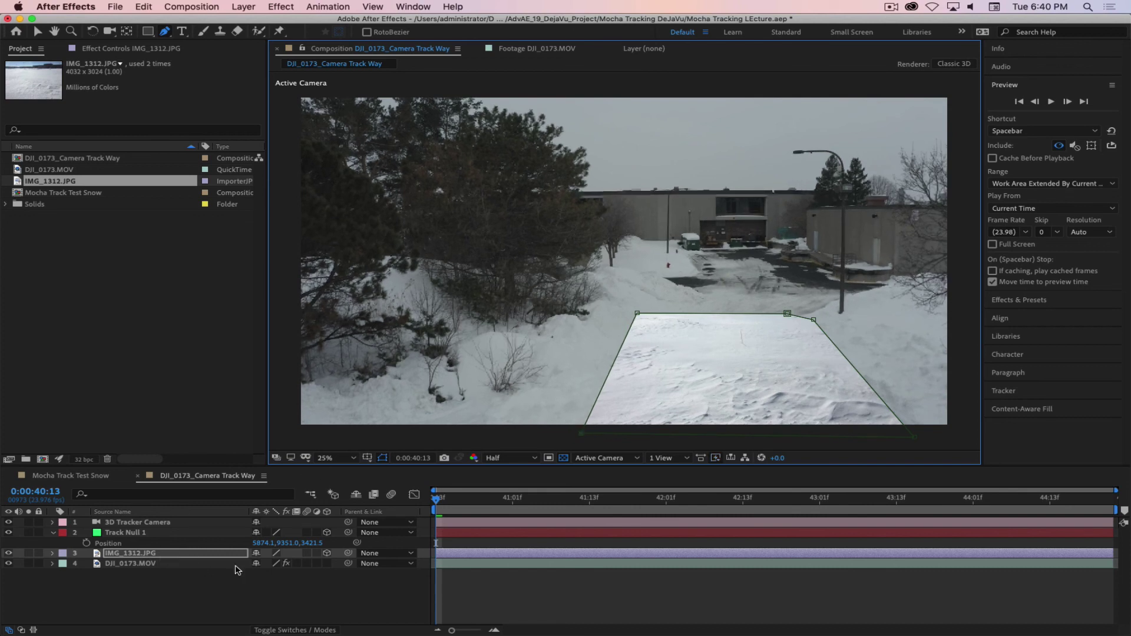
Try parenting the snow photo to Track Null 1, preview the motion, and undo the parenting.
click(283, 598)
click(152, 558)
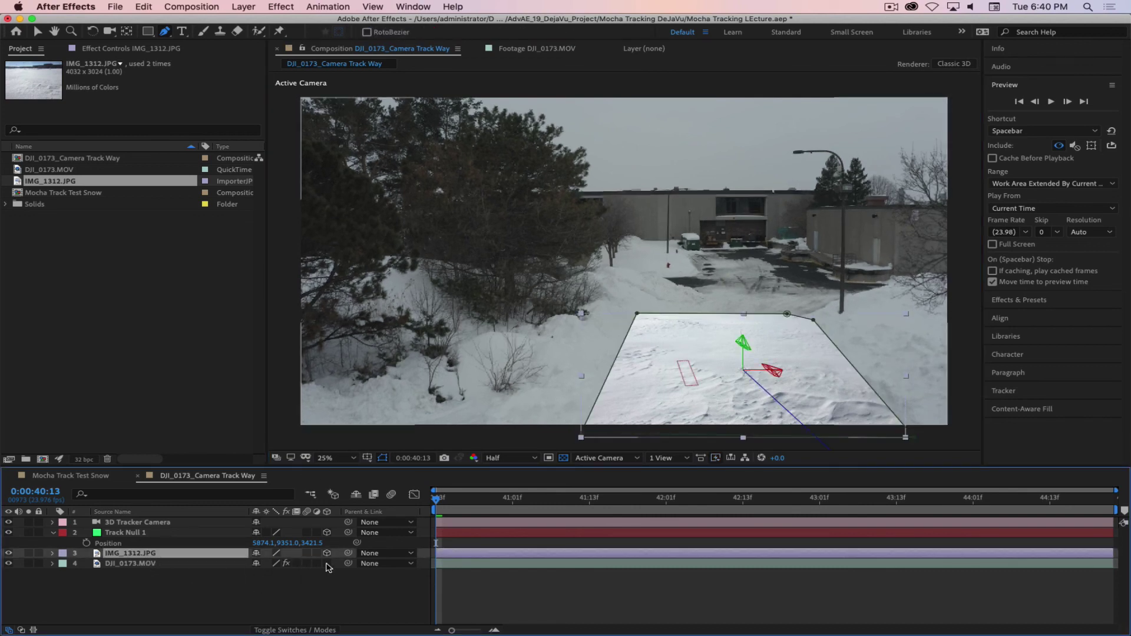
drag(348, 553, 151, 536)
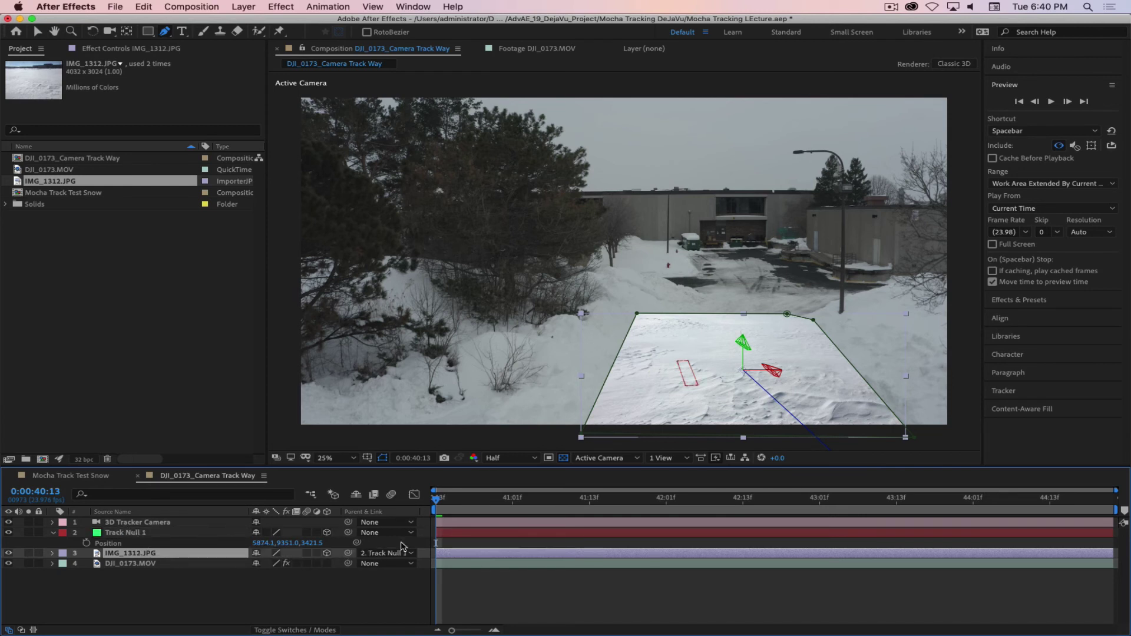
key(space)
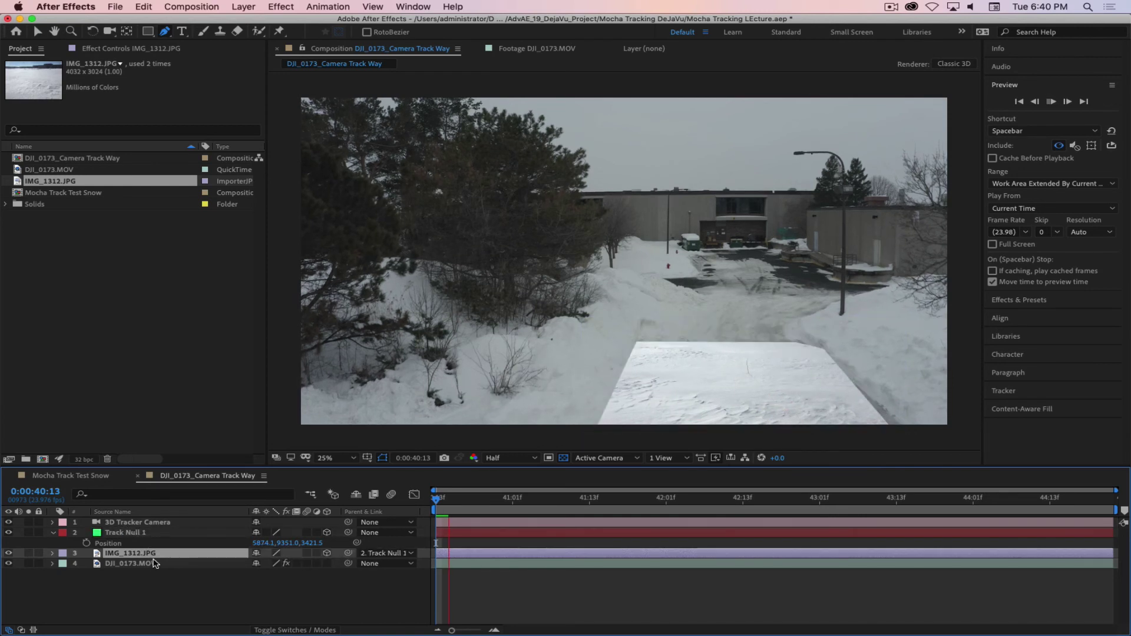
key(space)
key(super+z)
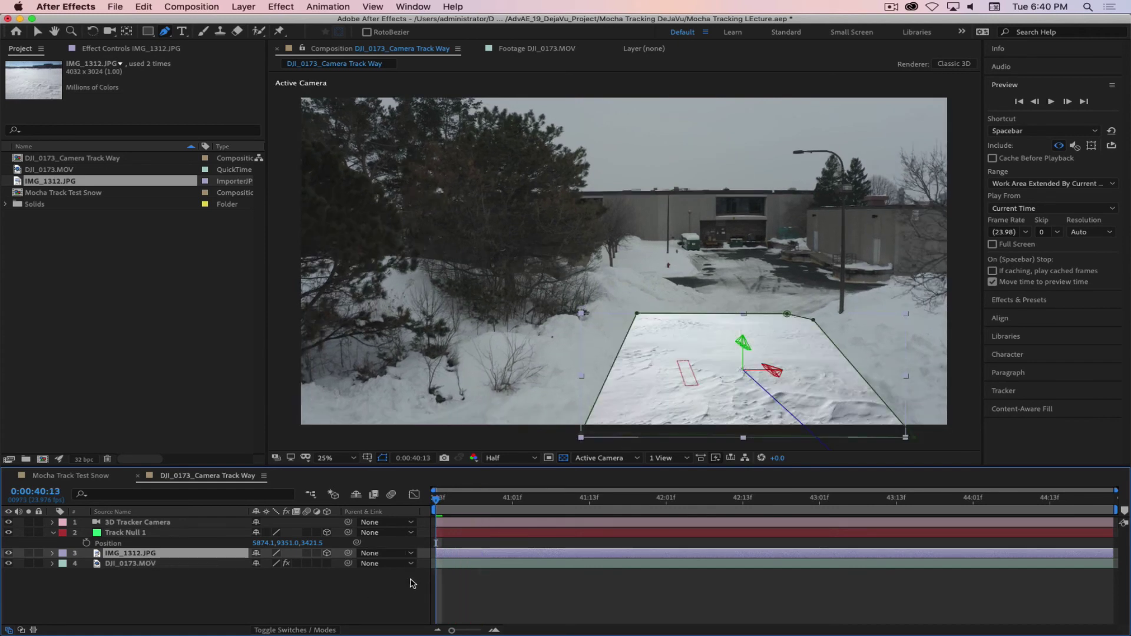
click(1005, 9)
click(943, 44)
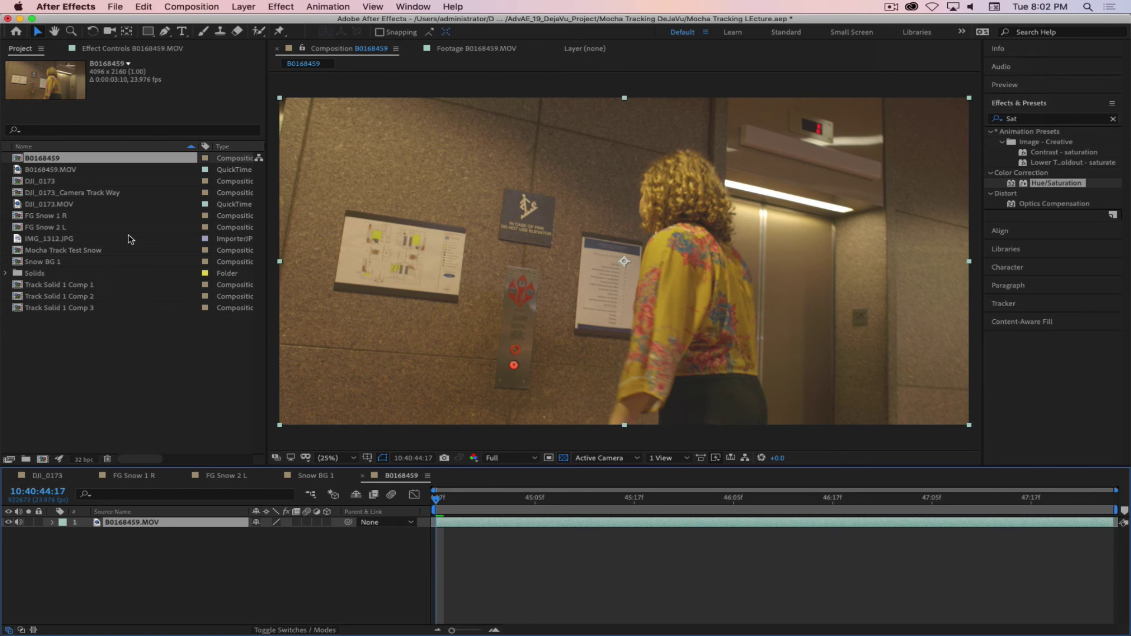
click(152, 594)
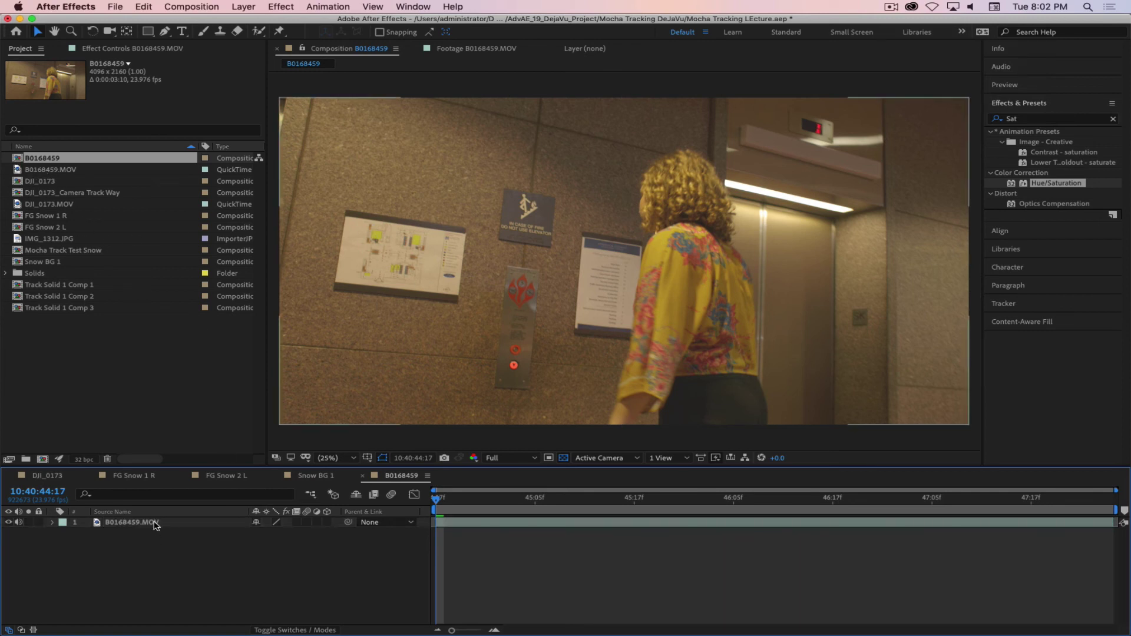
Switch to Finder, look through the project's Photos folder down to its JPEG subfolder, and close that window.
click(155, 524)
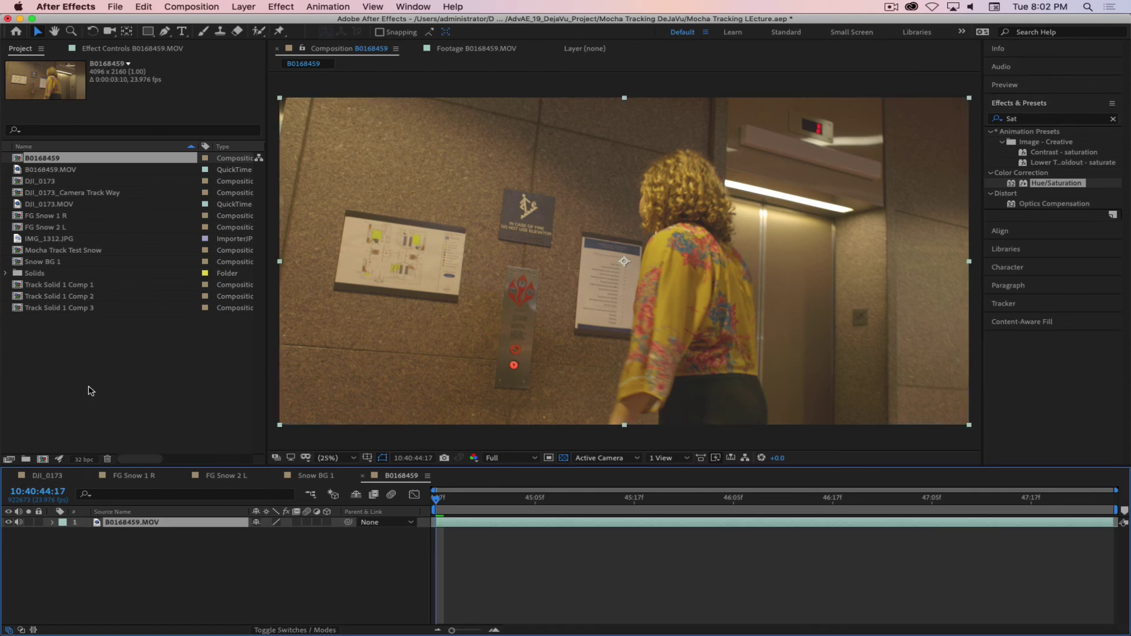
key(super+Tab)
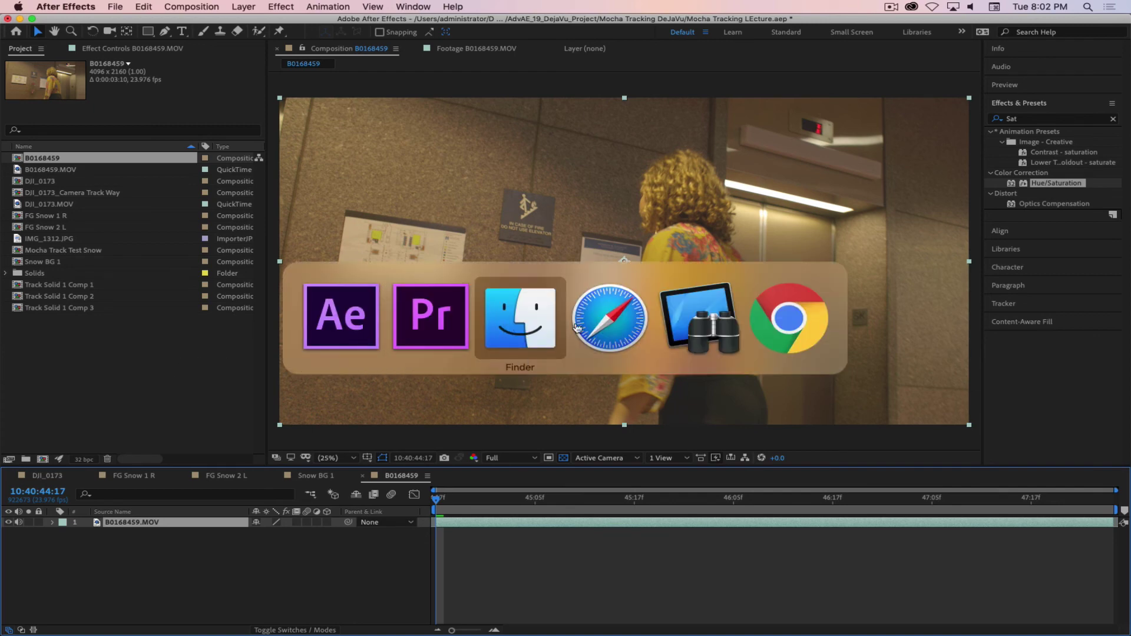
click(613, 328)
key(super+Tab)
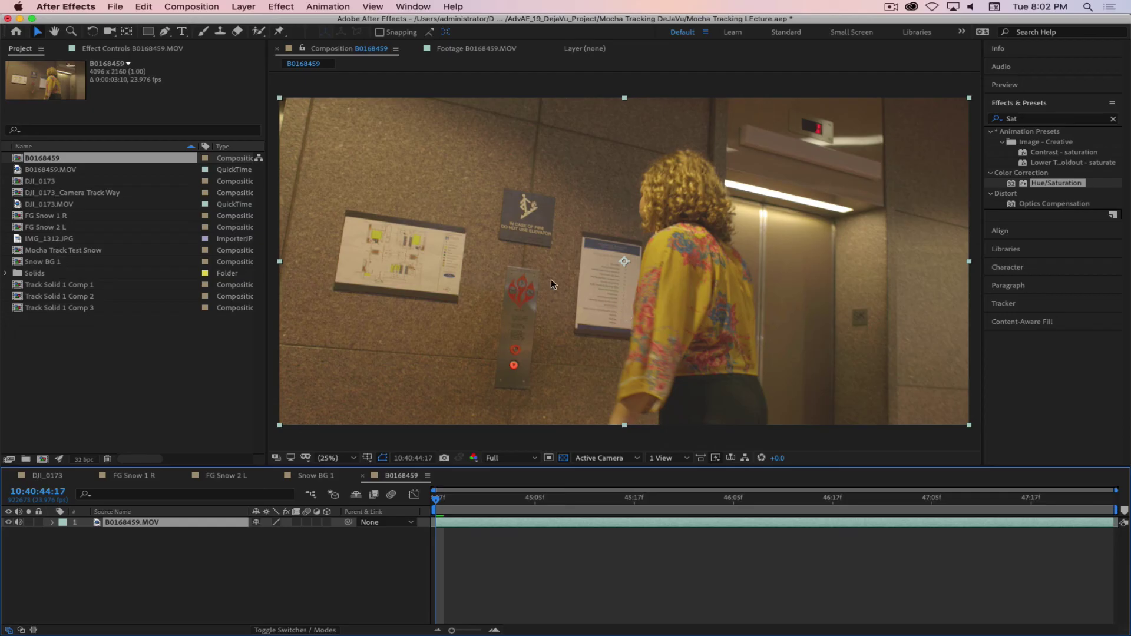
key(super+Tab)
key(Tab)
key(Tab)
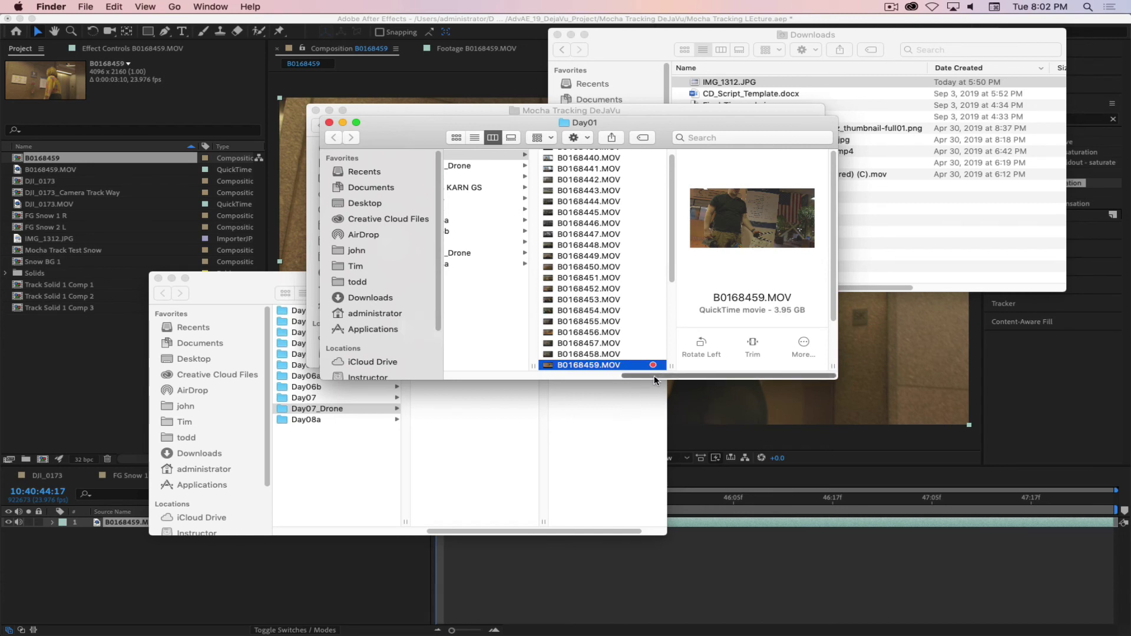
drag(654, 376, 505, 378)
click(573, 234)
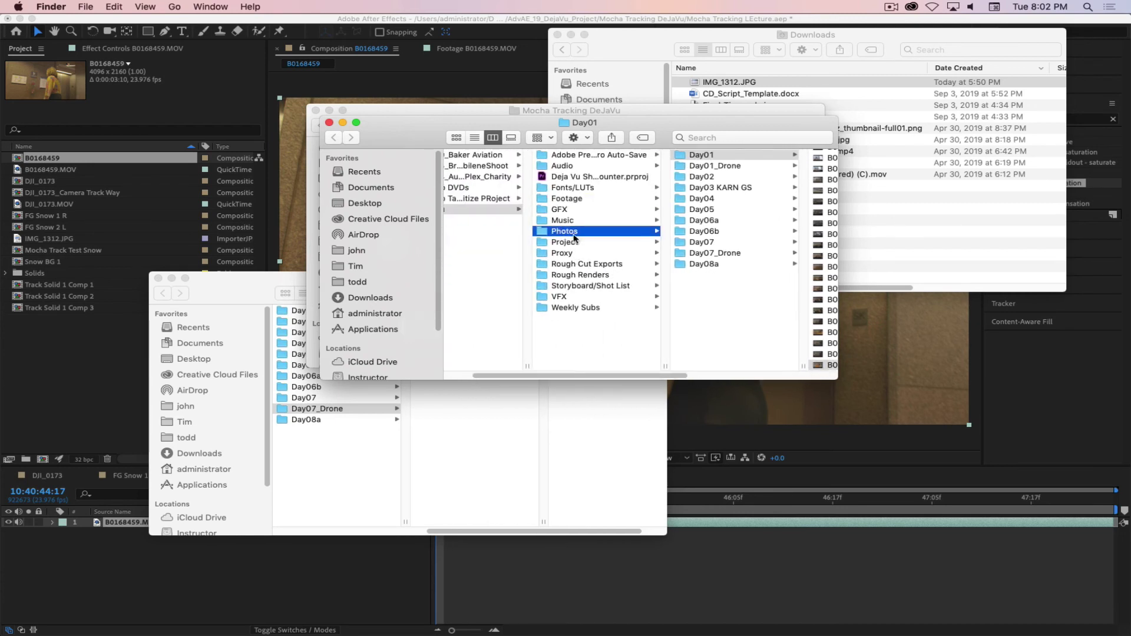
click(747, 156)
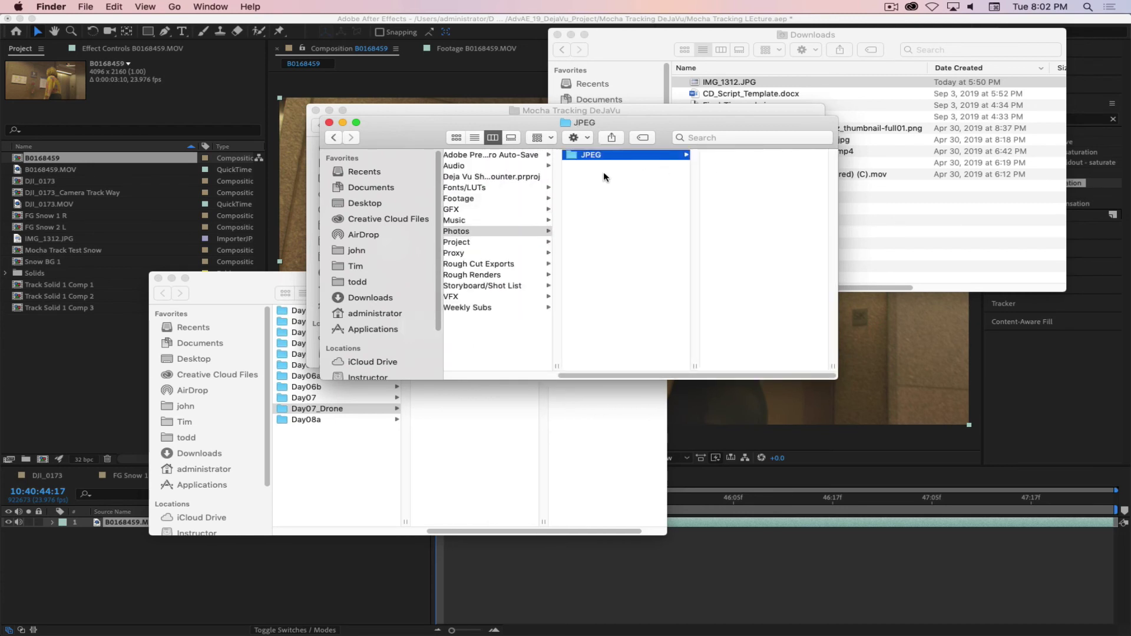
click(329, 124)
Switch to Safari and look over the open Pixabay snow drone photo and Pexels snow images.
key(super+Tab)
key(Tab)
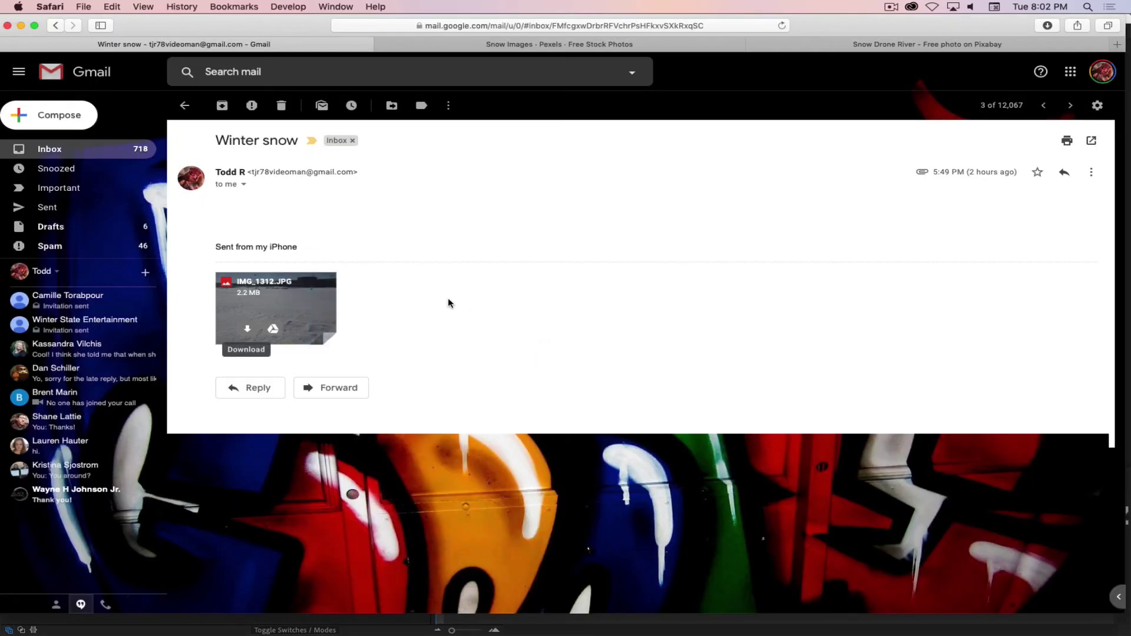
click(1117, 45)
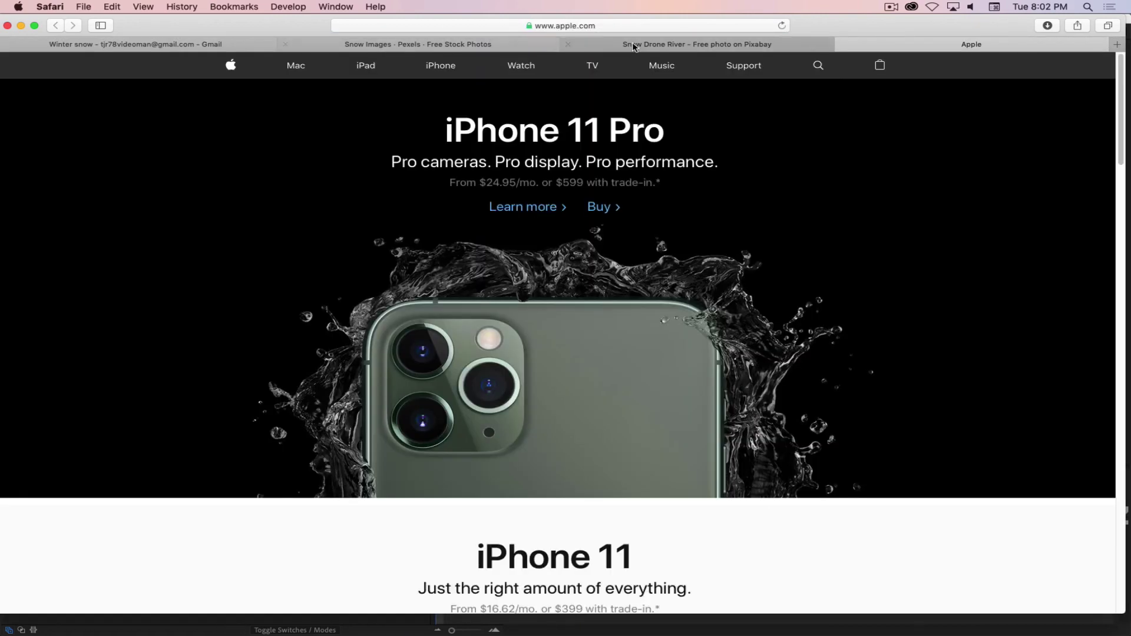
click(632, 44)
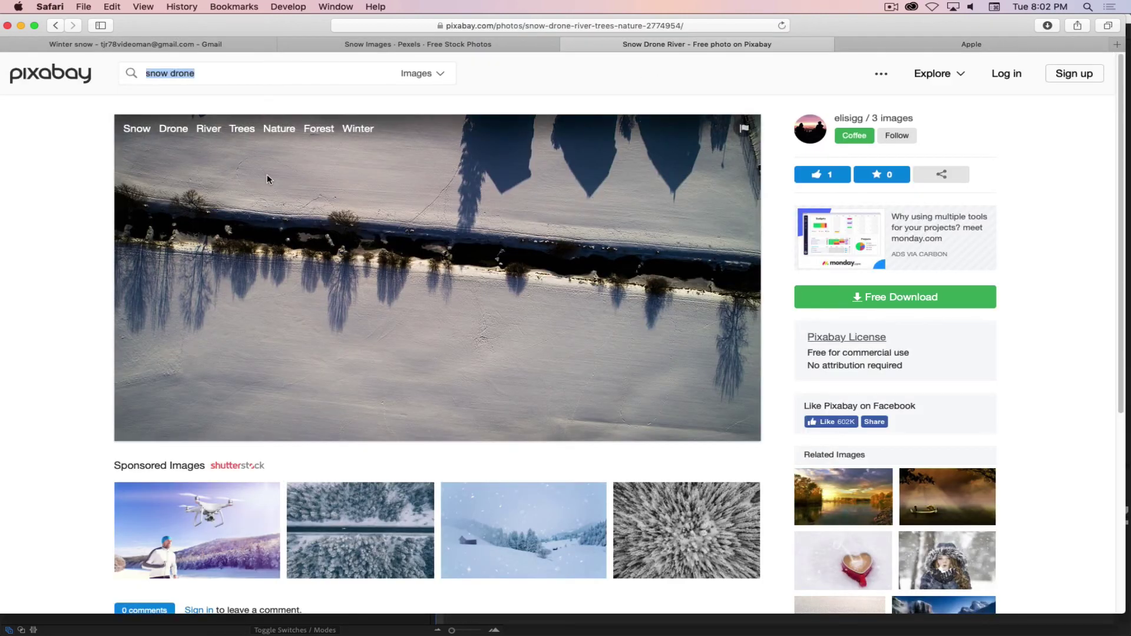
click(360, 48)
scroll(302, 386, down, 5)
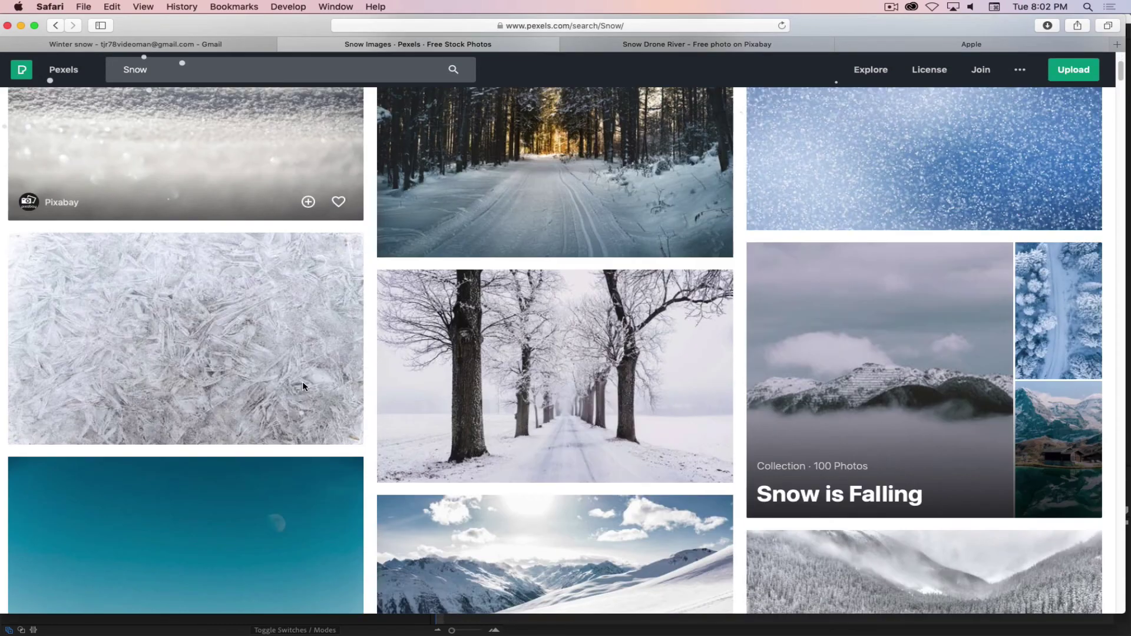
Search Pexels for "Interface" and browse the photo results, including the sponsored ones.
scroll(302, 387, up, 5)
click(181, 72)
key(super+a)
text(I)
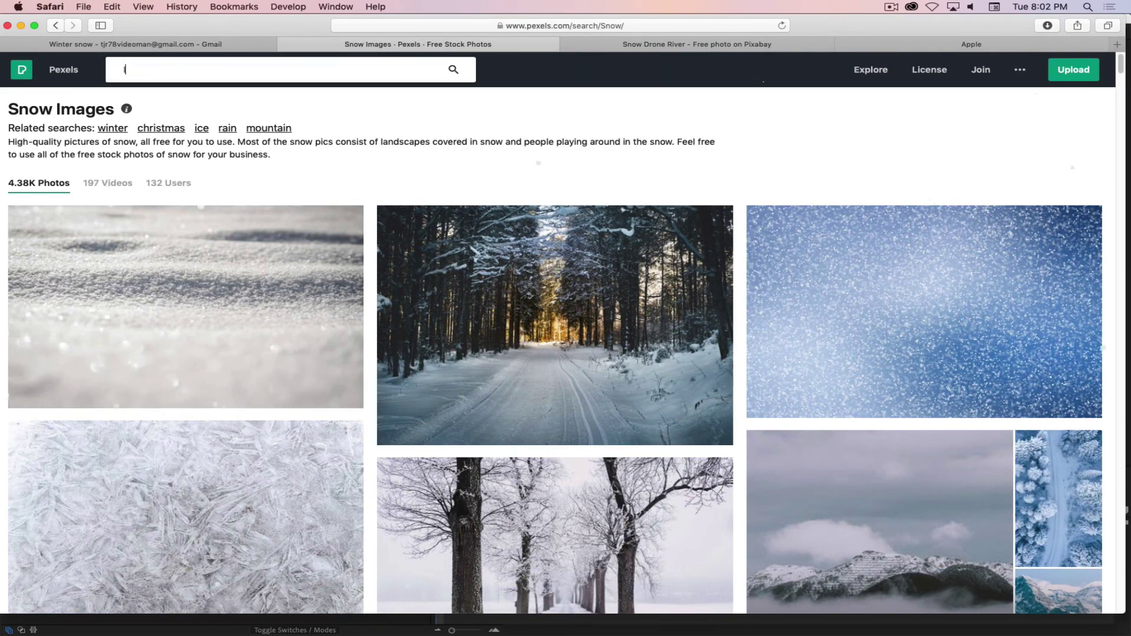
text(nterface)
key(Return)
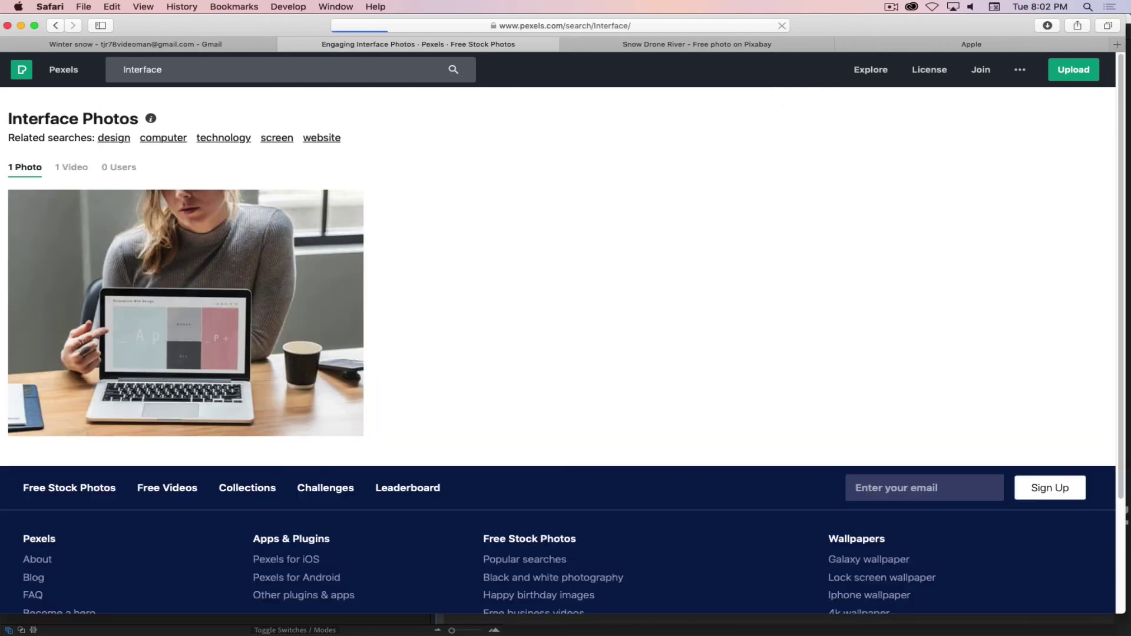
scroll(391, 271, down, 4)
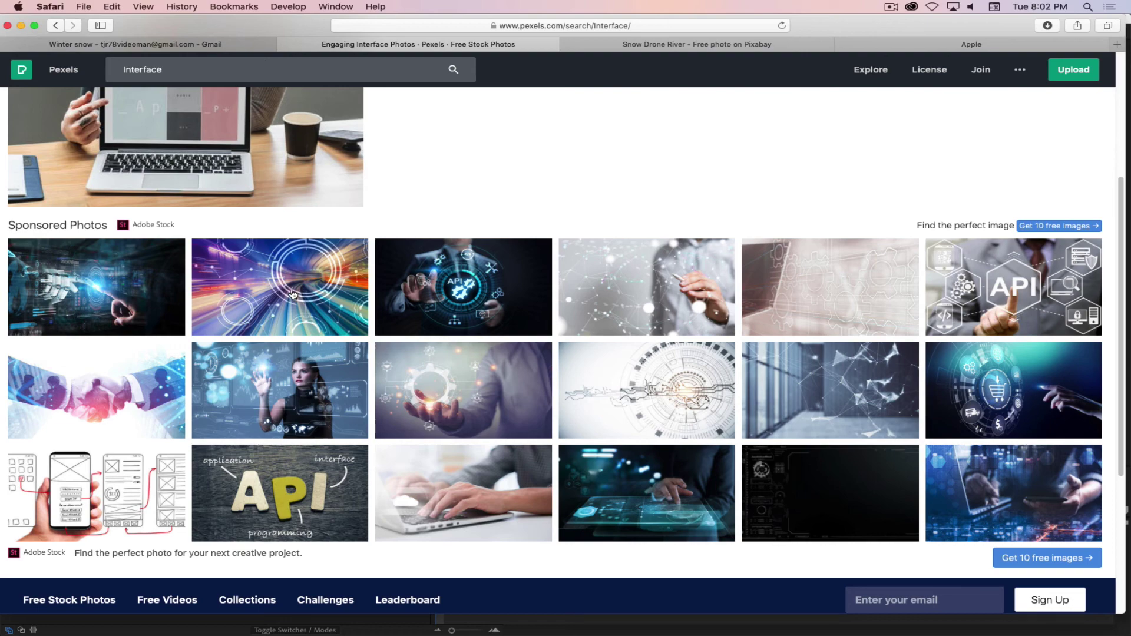
scroll(293, 295, down, 3)
scroll(289, 294, up, 6)
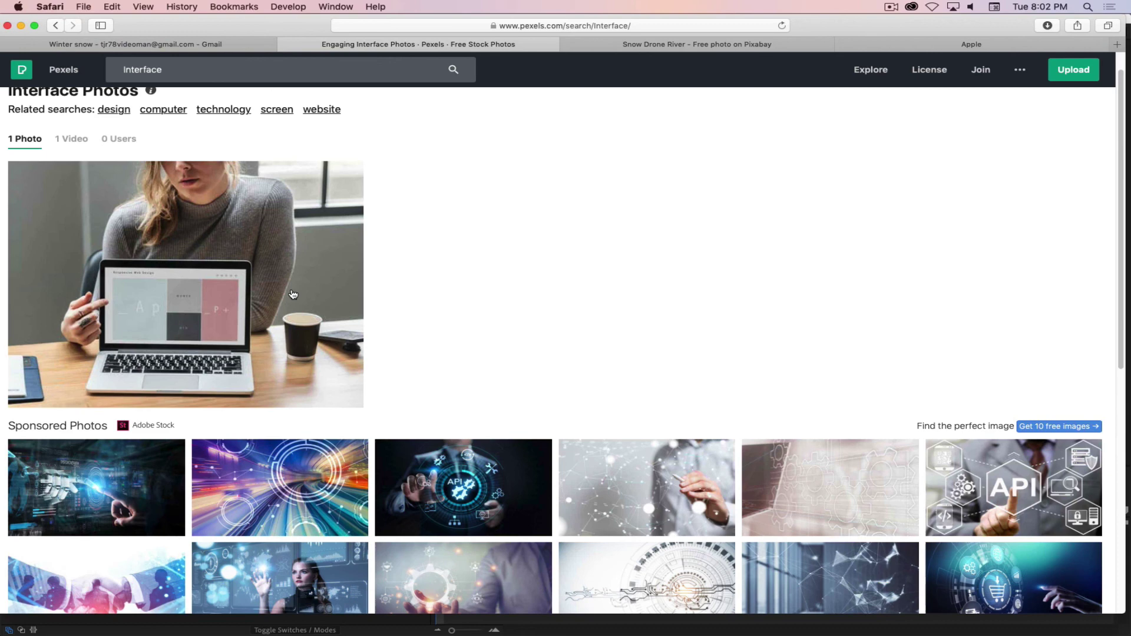
Examine the sponsored tech circle image on its Adobe Stock page and return to the Pexels results.
click(279, 473)
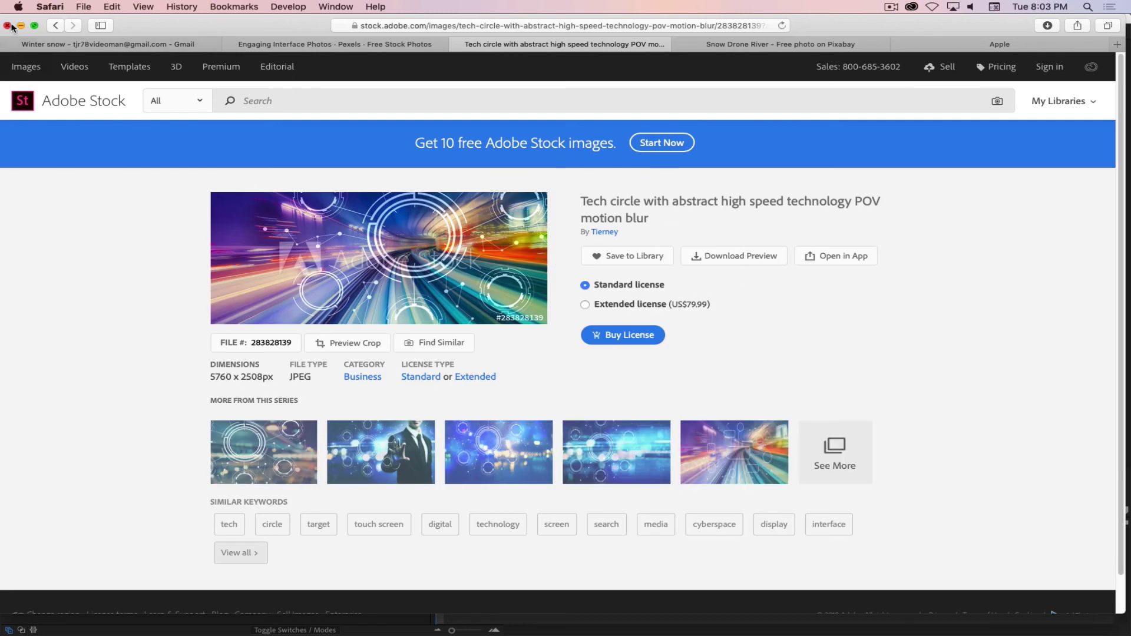
click(56, 25)
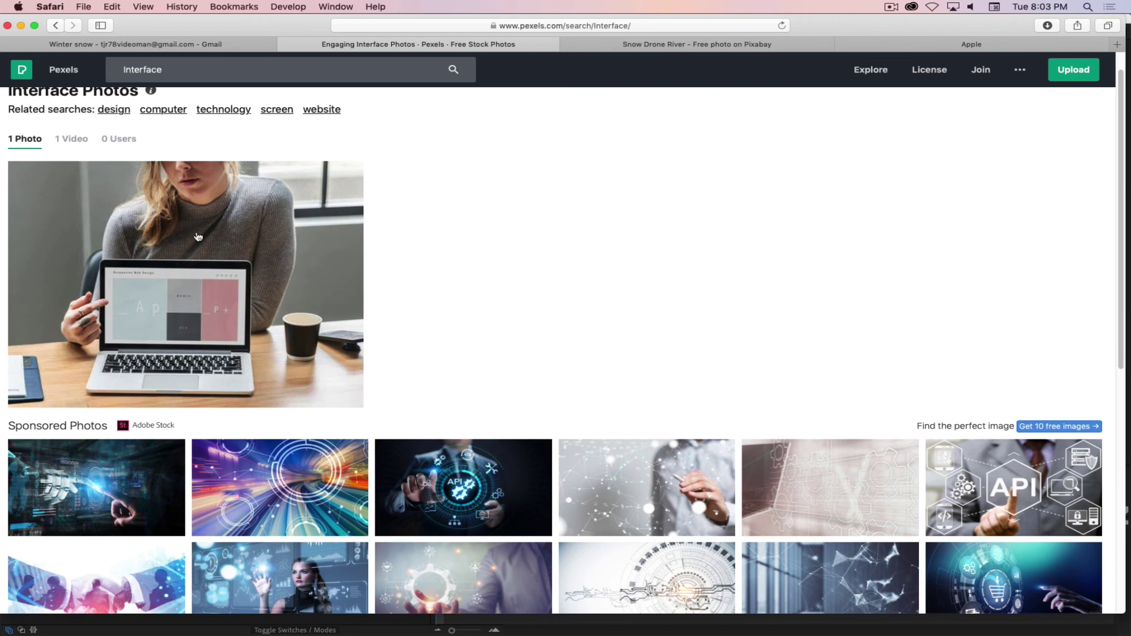
scroll(246, 94, up, 1)
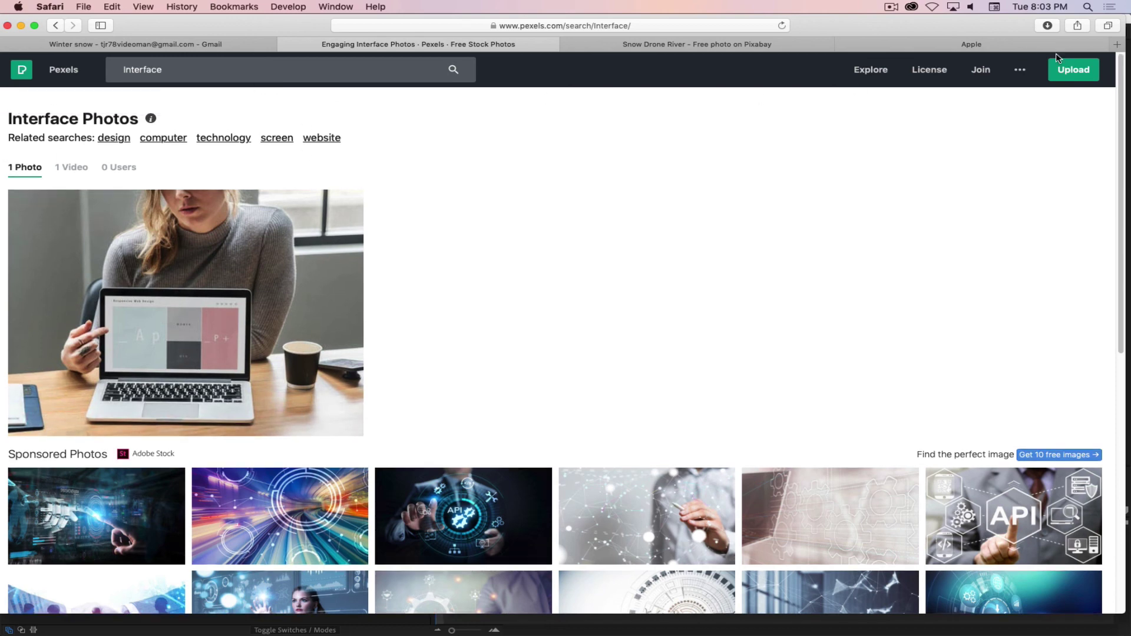
Open Google Images in a new browser tab.
click(1117, 44)
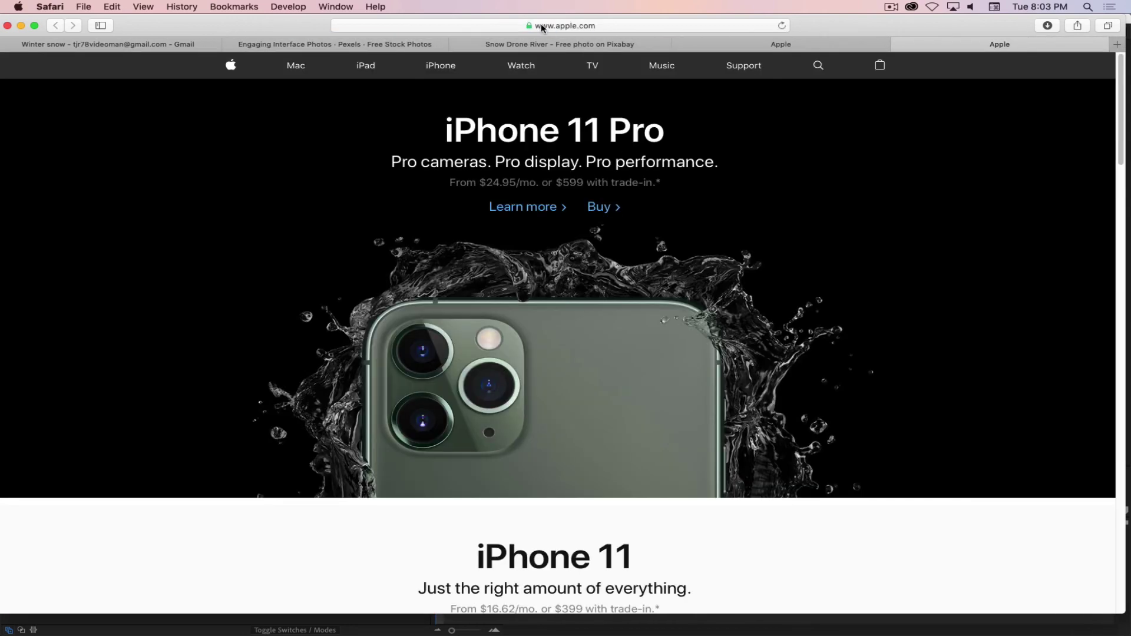
click(542, 26)
text(google)
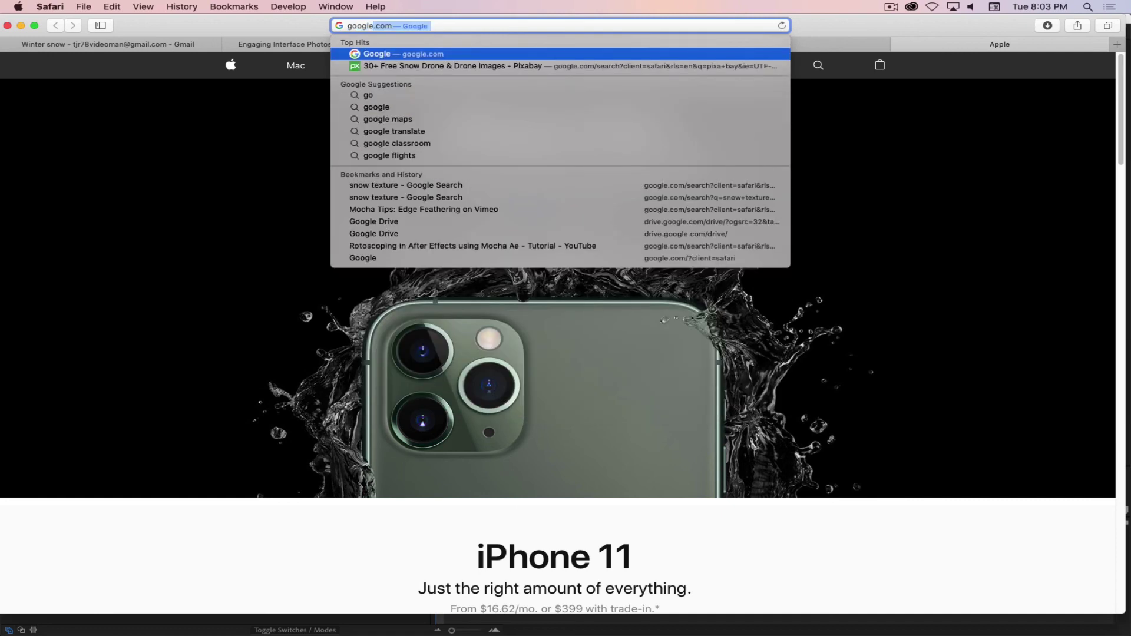
key(Return)
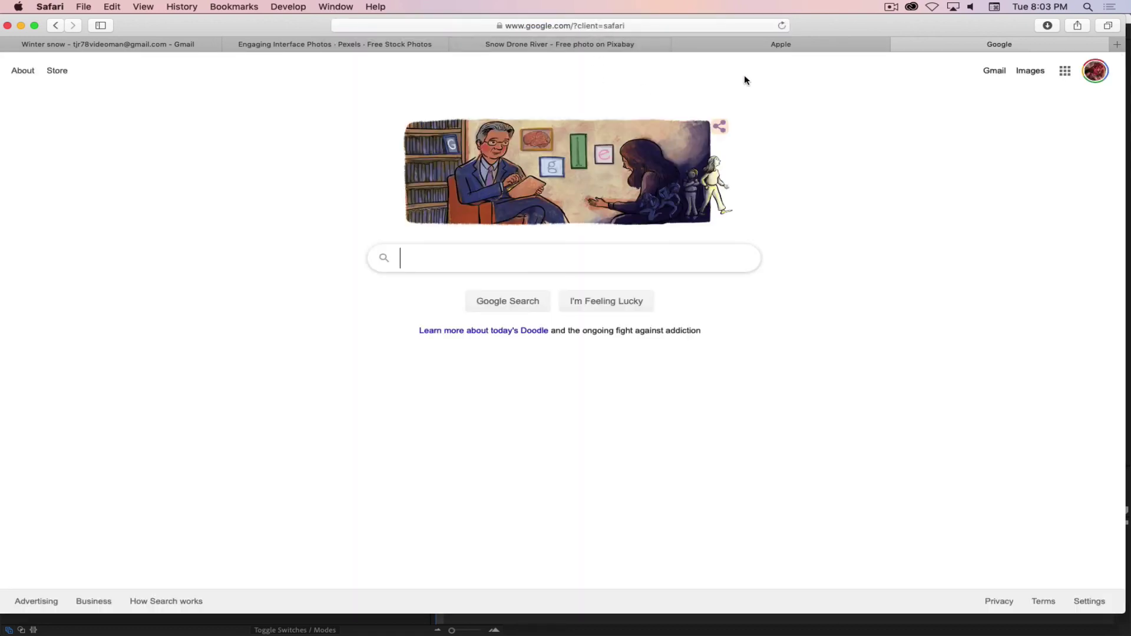
click(1029, 70)
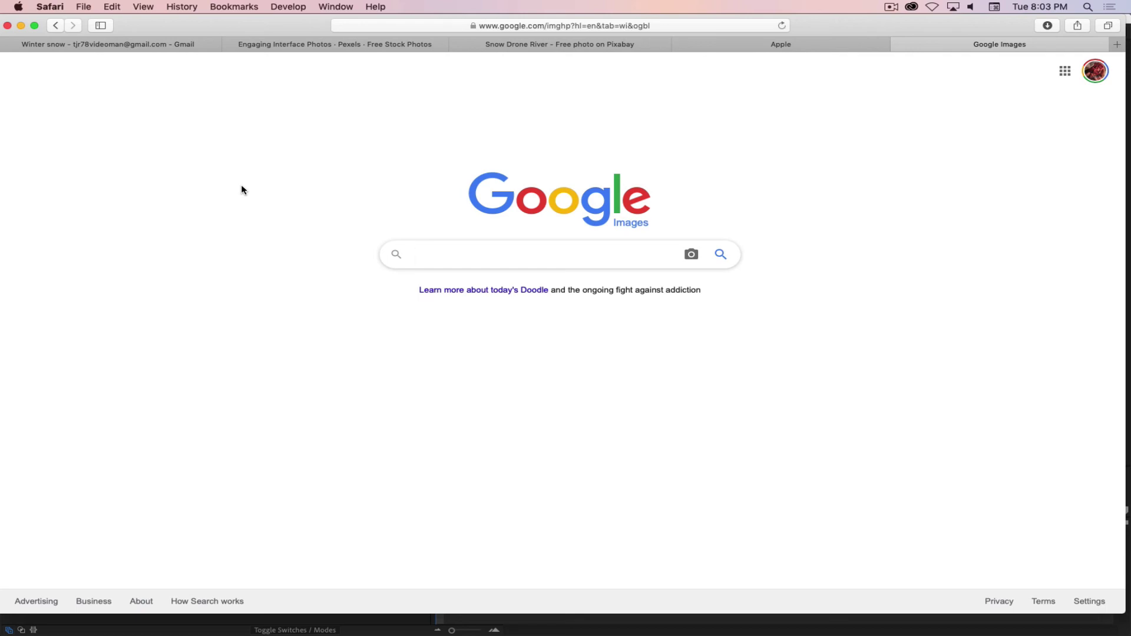
Search Google Images for "Digital Interface" and browse the results.
text(Digital Inte)
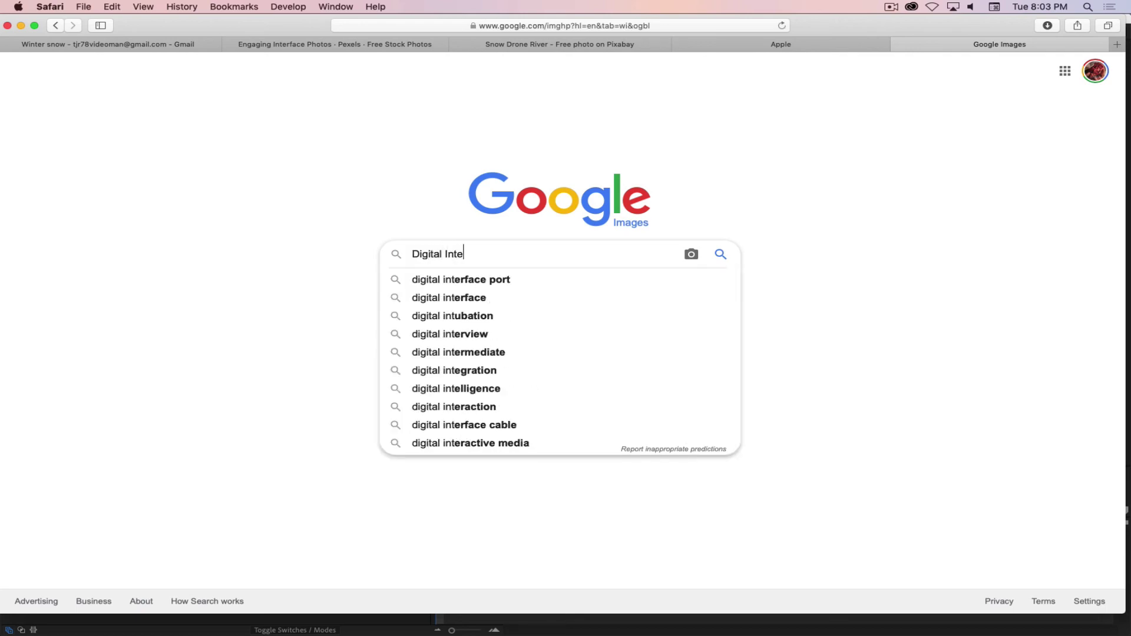
text(rface)
key(Return)
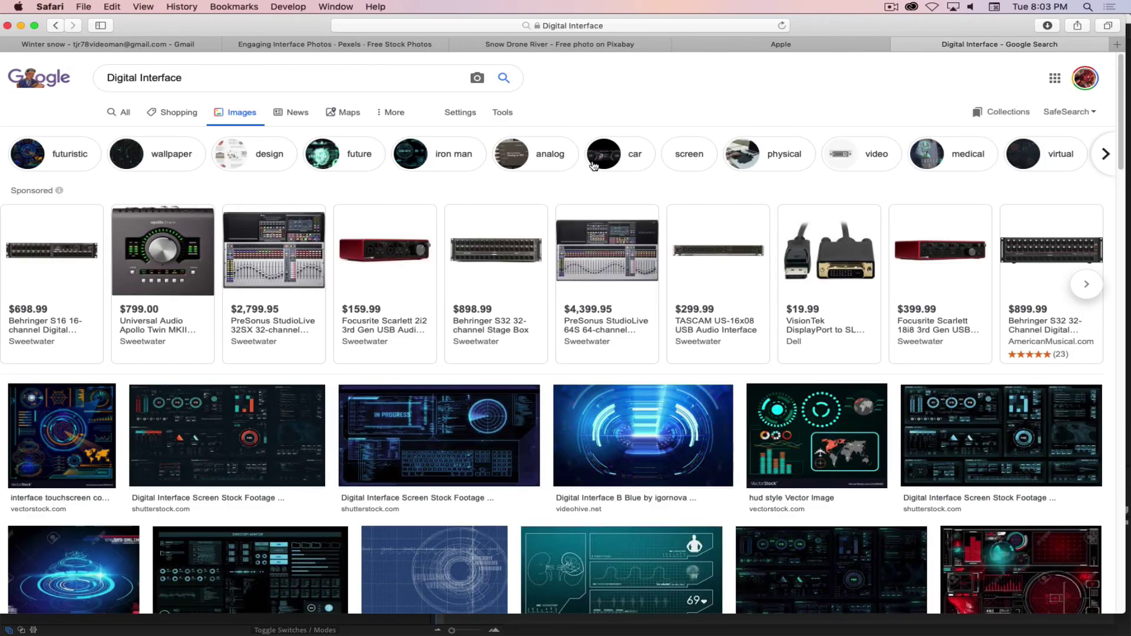
scroll(531, 165, down, 8)
scroll(460, 160, up, 4)
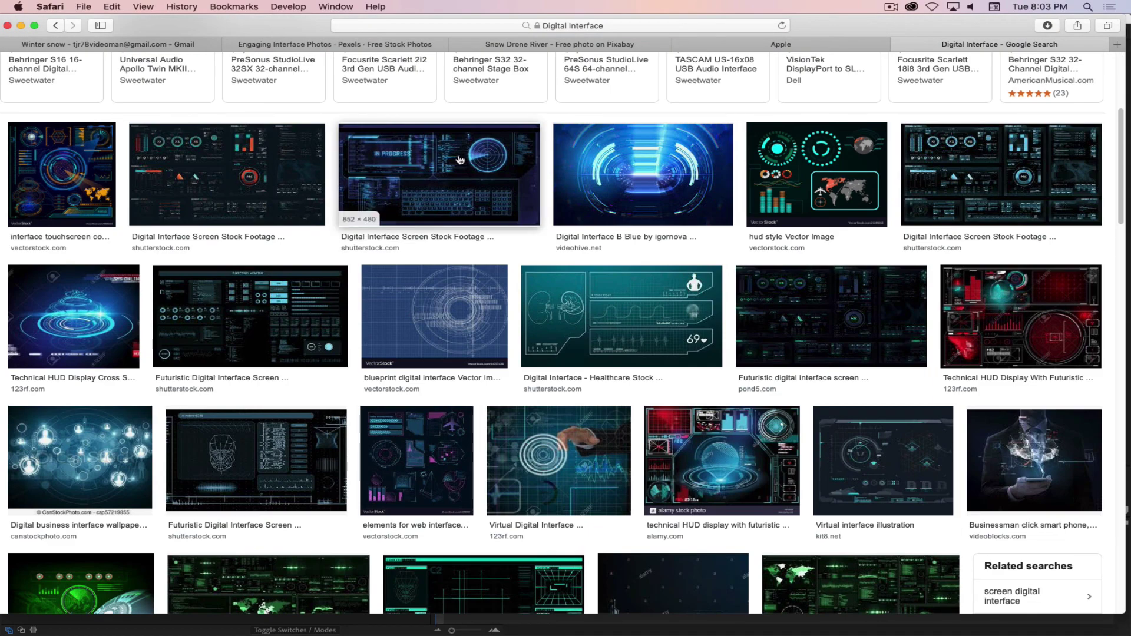
Open the blue "IN PROGRESS" digital interface screen image by itself in a new tab.
click(439, 178)
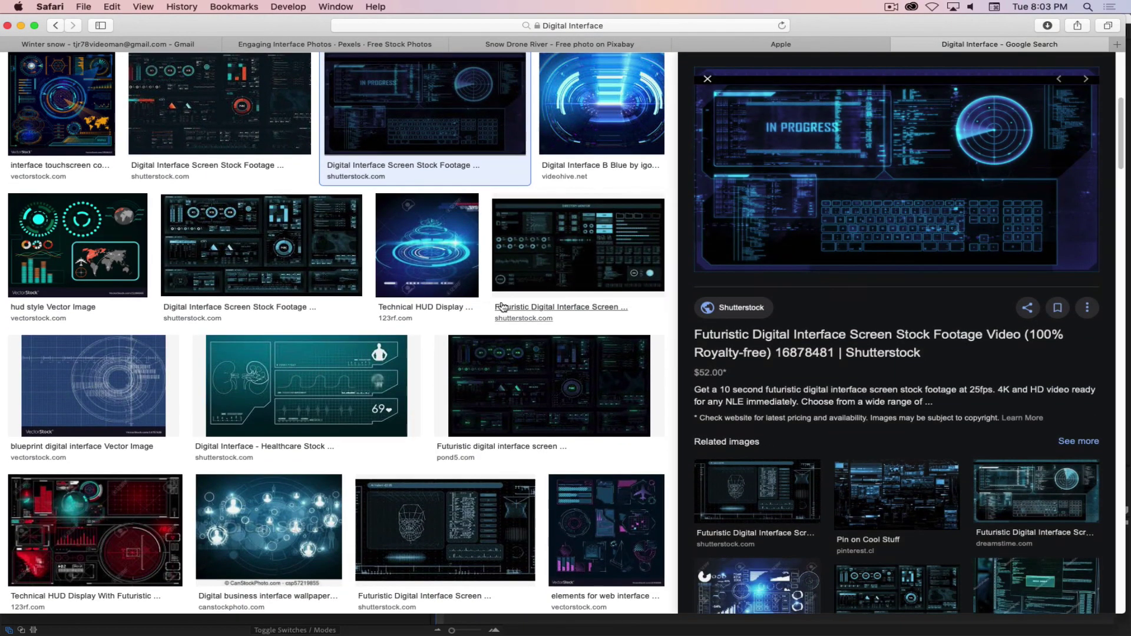
right_click(876, 152)
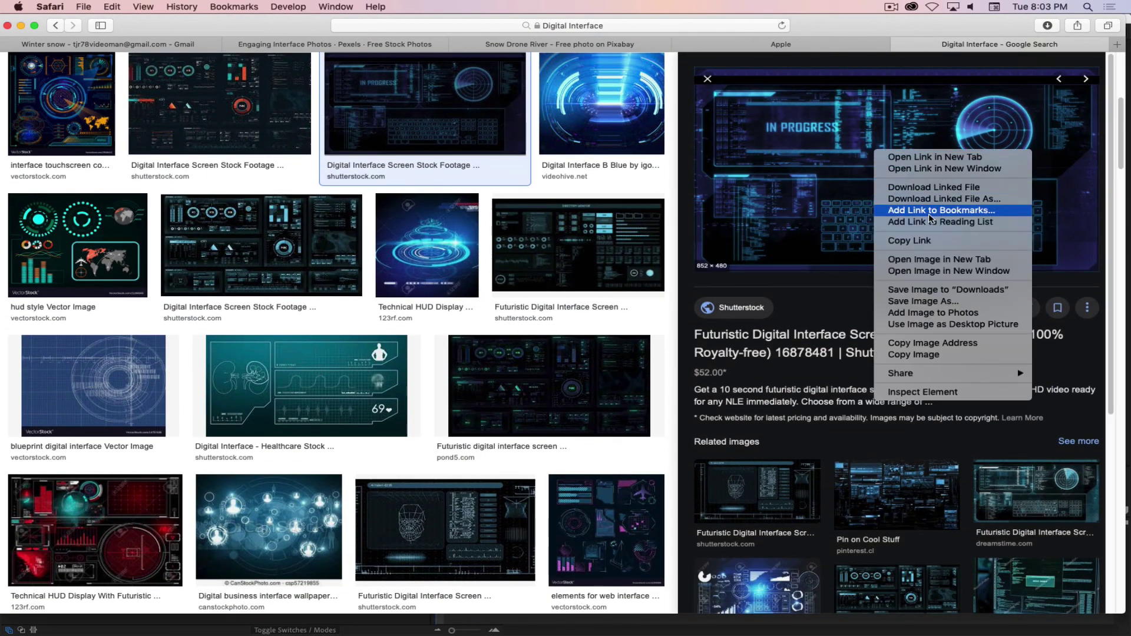
click(921, 261)
click(971, 47)
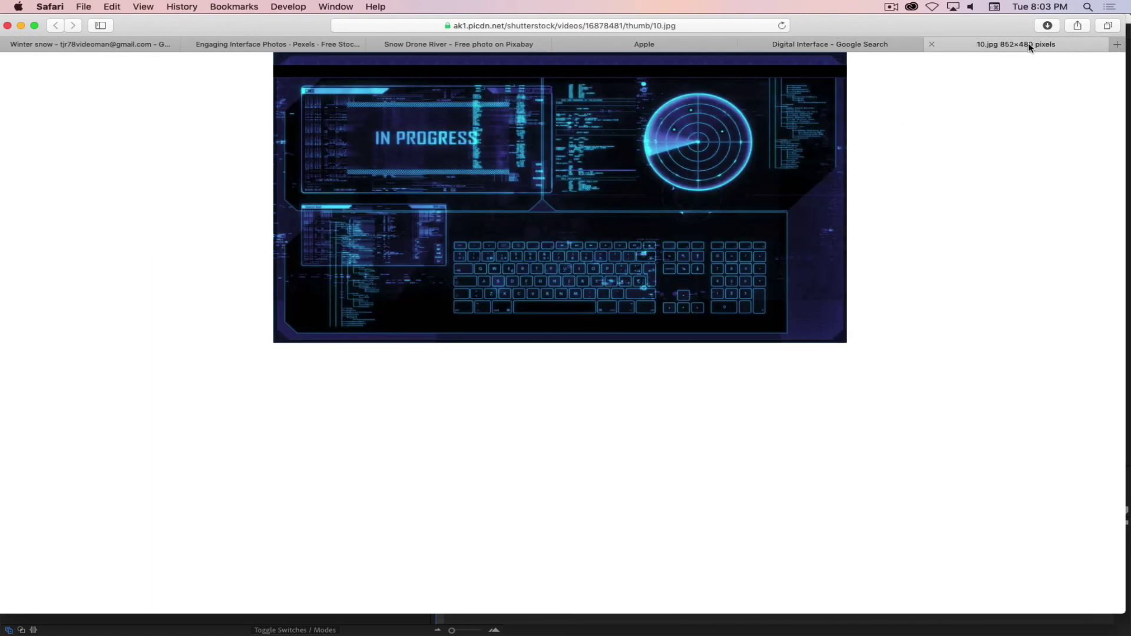
Save the interface image as Interface.jpg in the Key Matte Lecture folder.
right_click(511, 189)
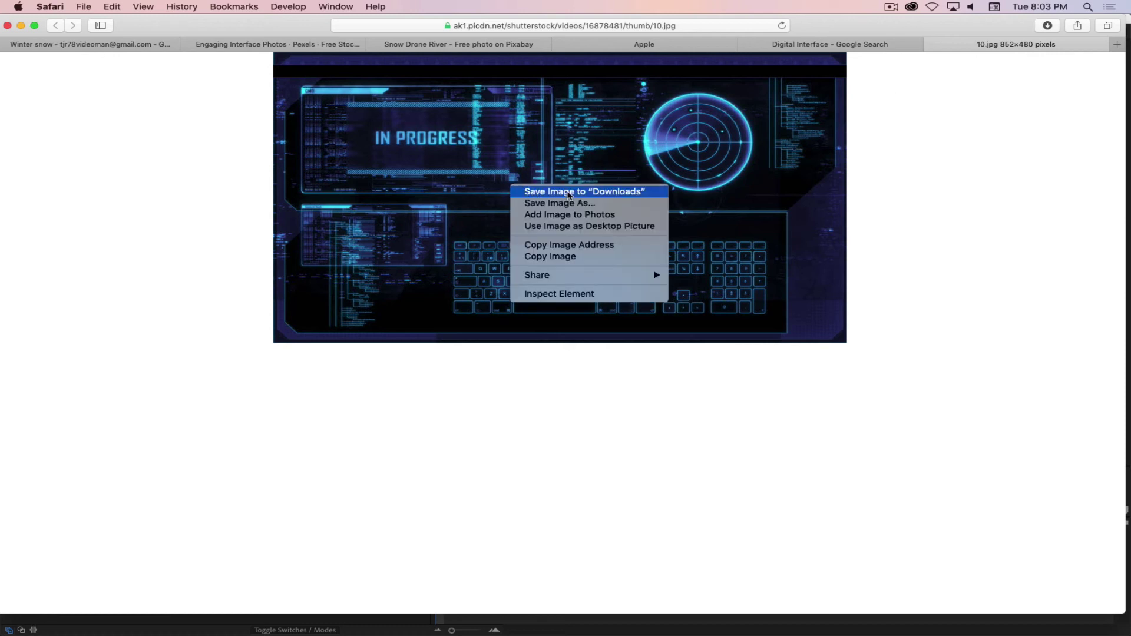
click(637, 206)
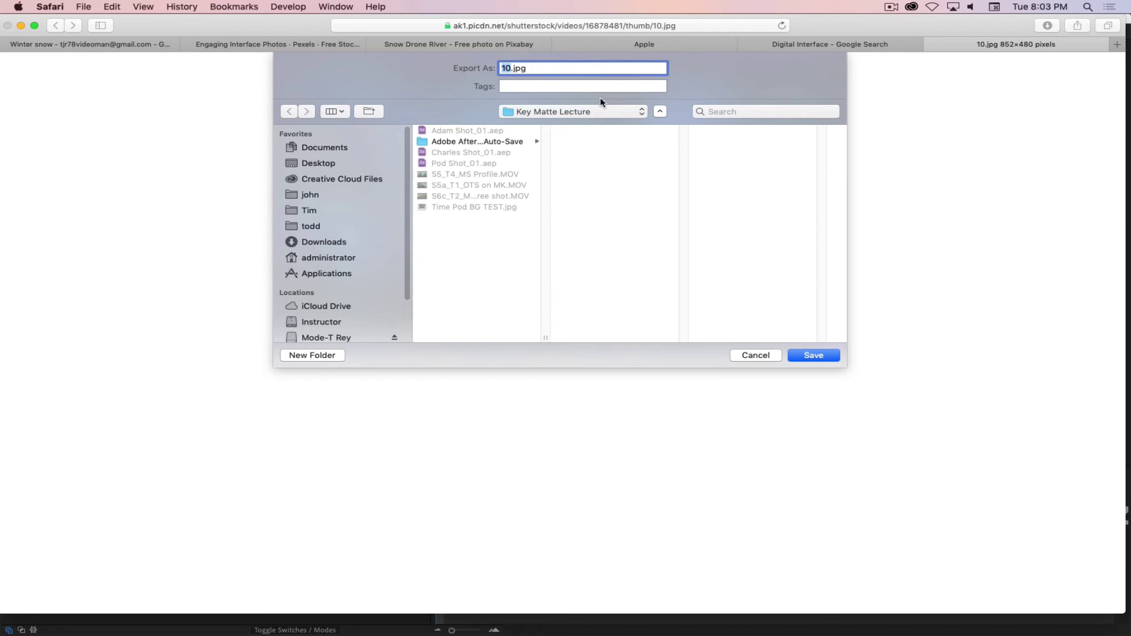
text(Interfacer)
key(BackSpace)
click(820, 356)
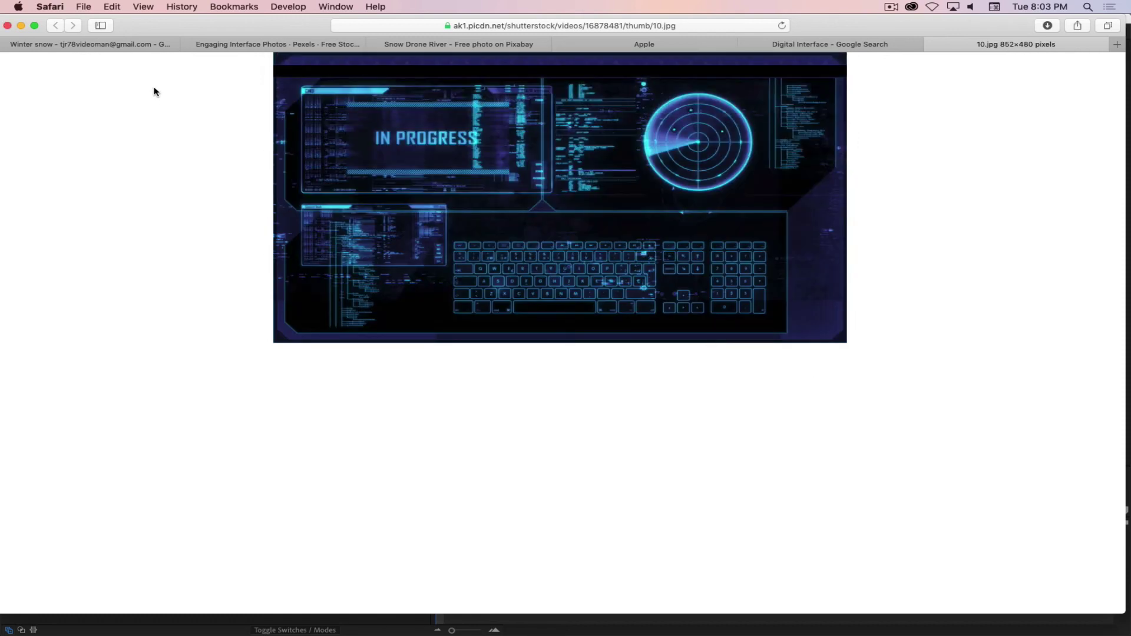
Import Interface.jpg from the Key Matte Lecture folder in Finder into the After Effects project.
key(super+Tab)
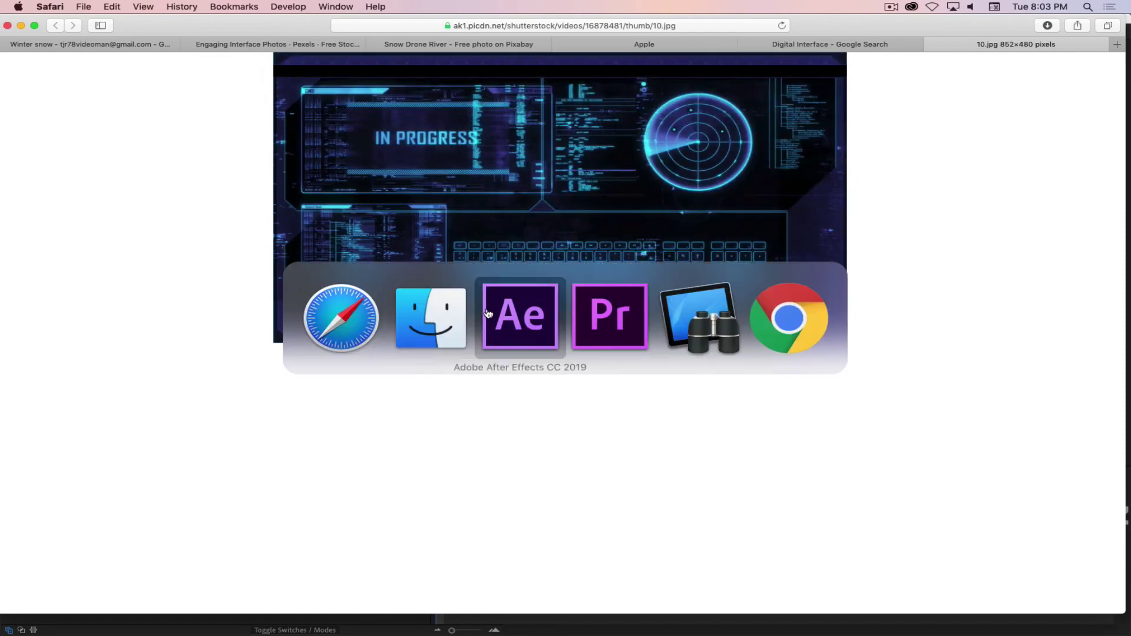
click(536, 337)
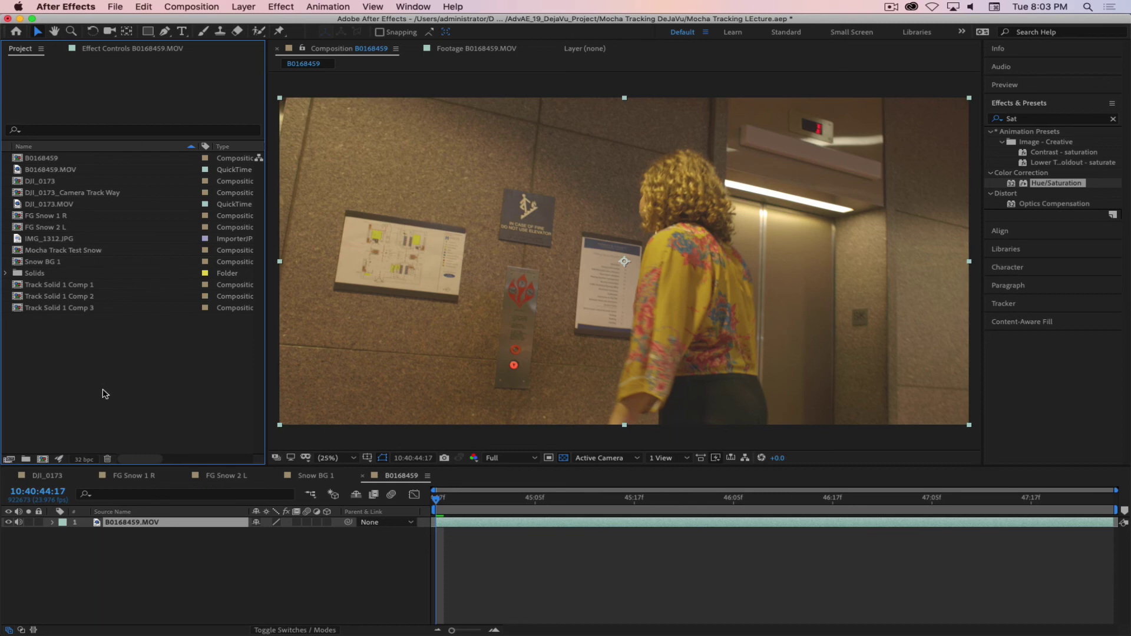
key(super+Tab)
click(517, 323)
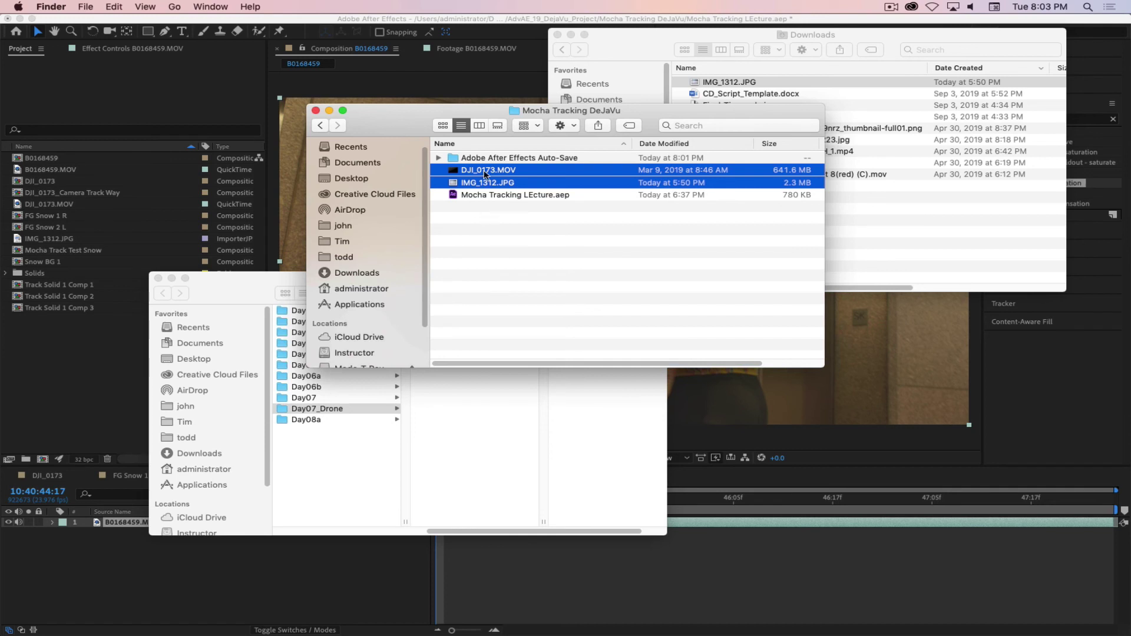
click(479, 126)
click(619, 177)
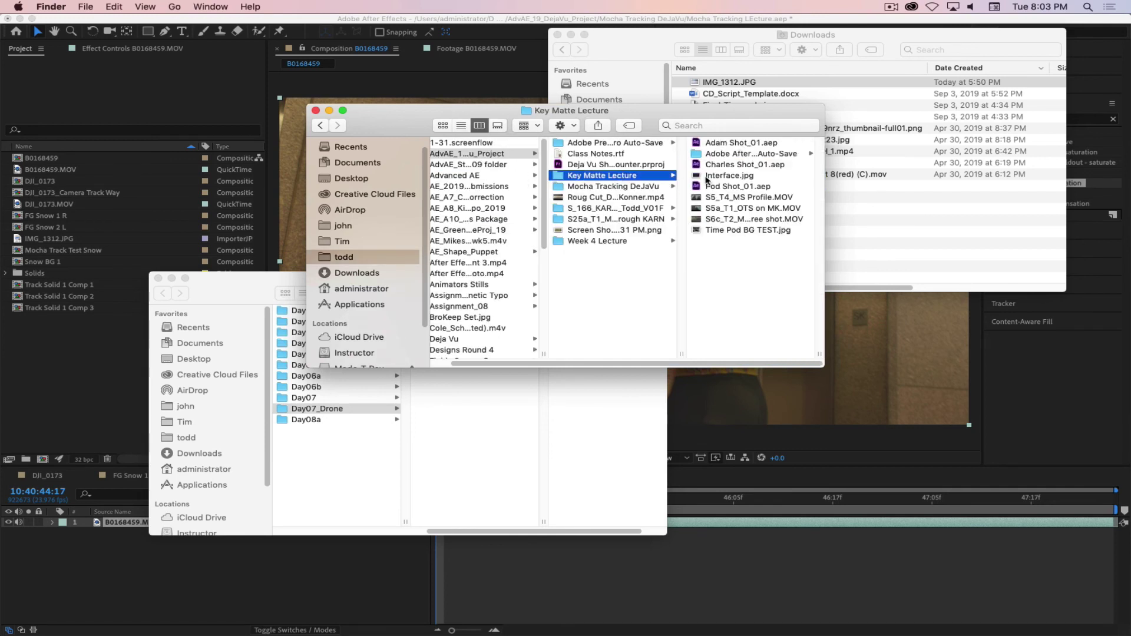
click(738, 175)
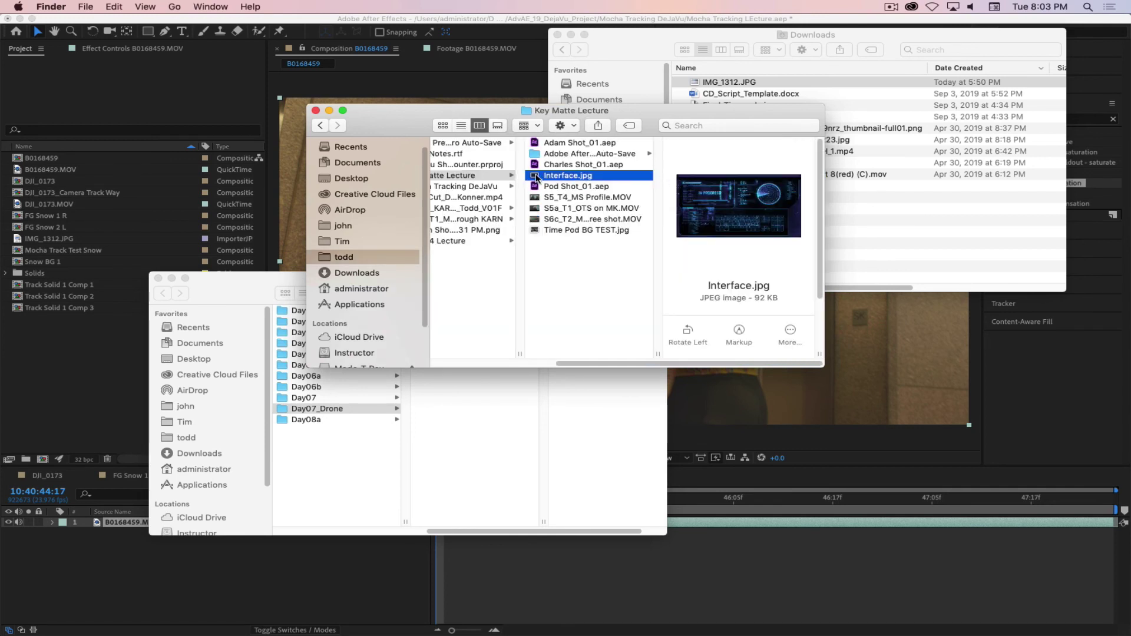
drag(537, 178, 101, 383)
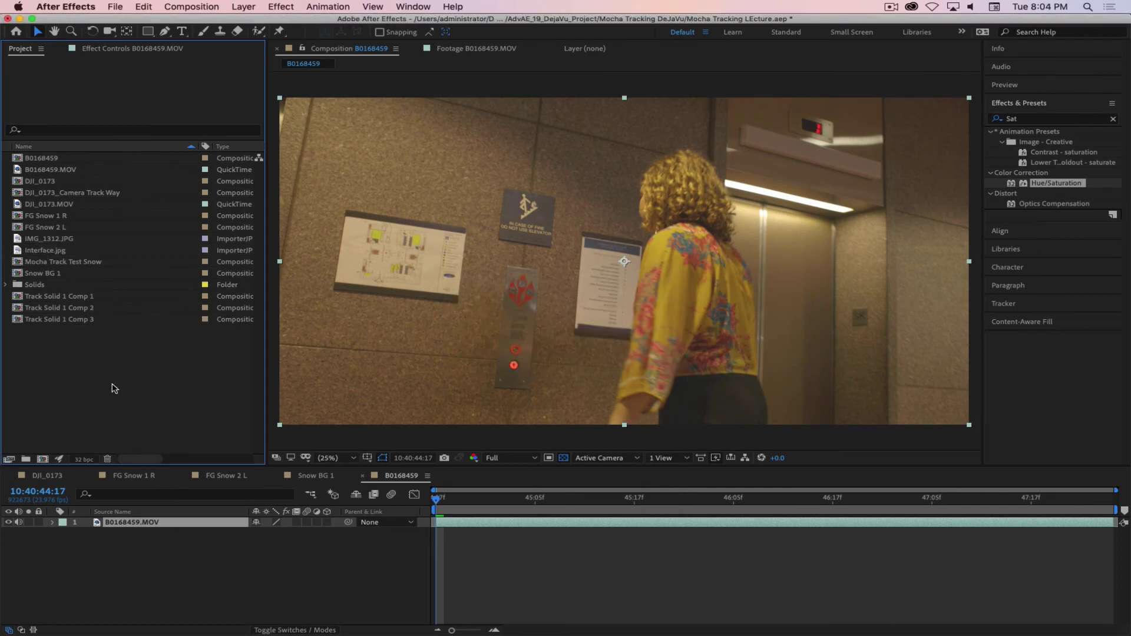
Add Interface.jpg to the B0168459 composition above the elevator footage and hide its layer.
click(43, 251)
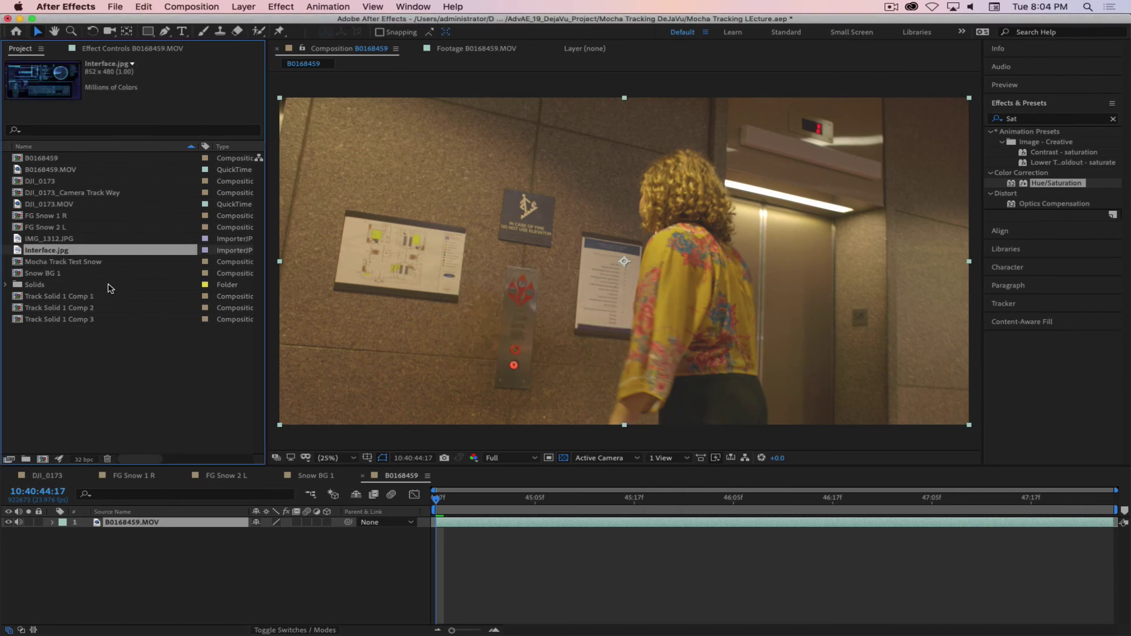
drag(21, 250, 156, 530)
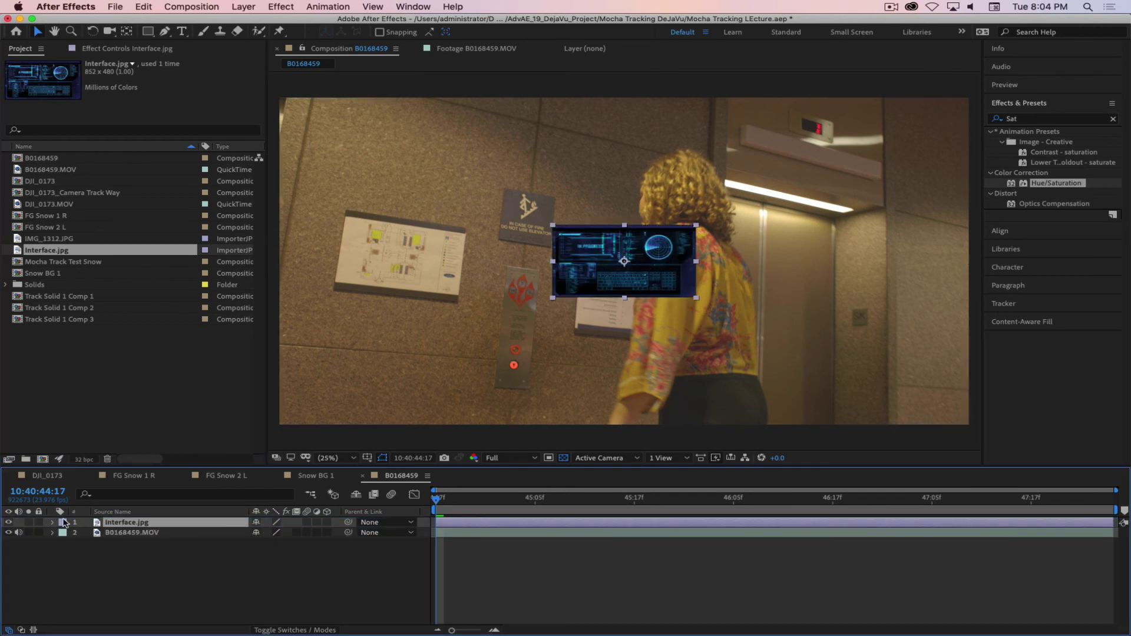
click(8, 522)
Send the B0168459.MOV layer to Boris FX Mocha for tracking.
click(142, 533)
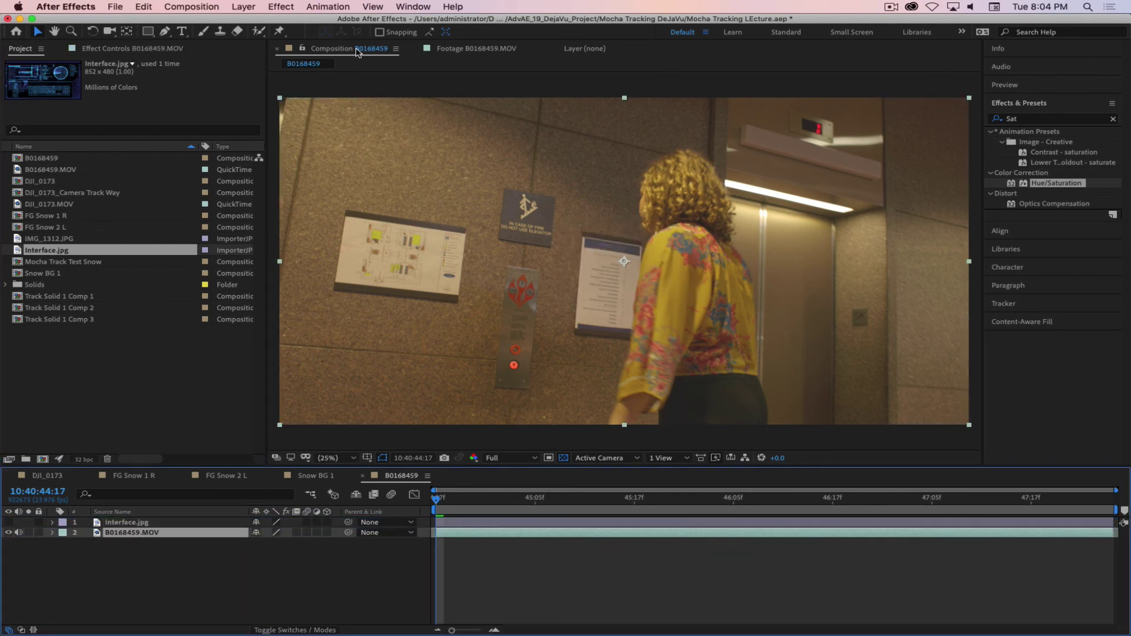
click(328, 7)
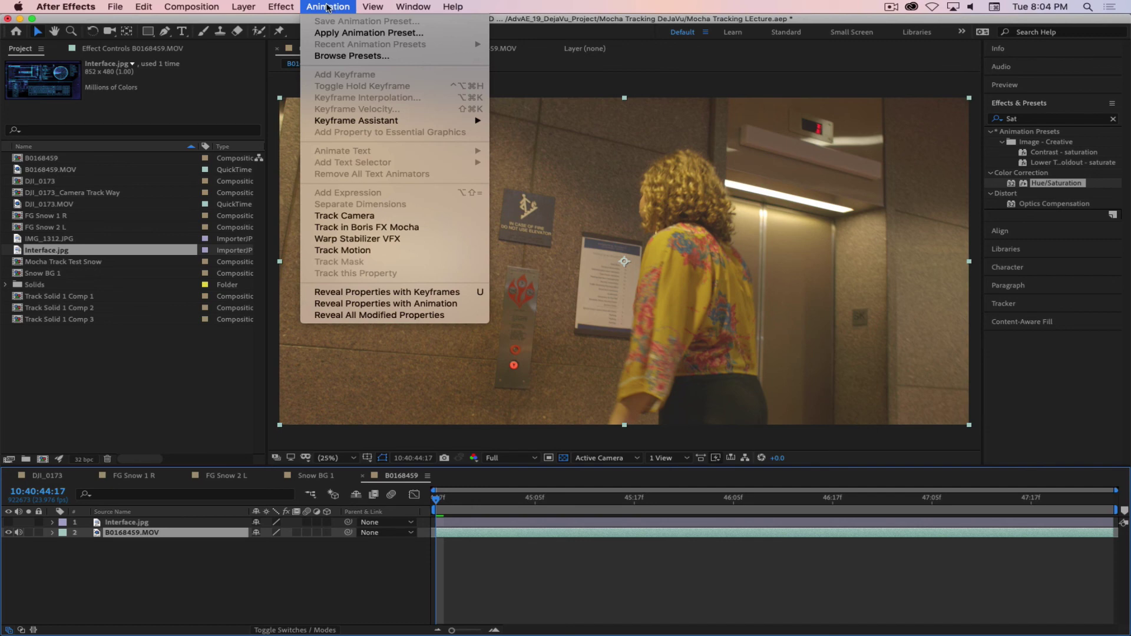
click(334, 227)
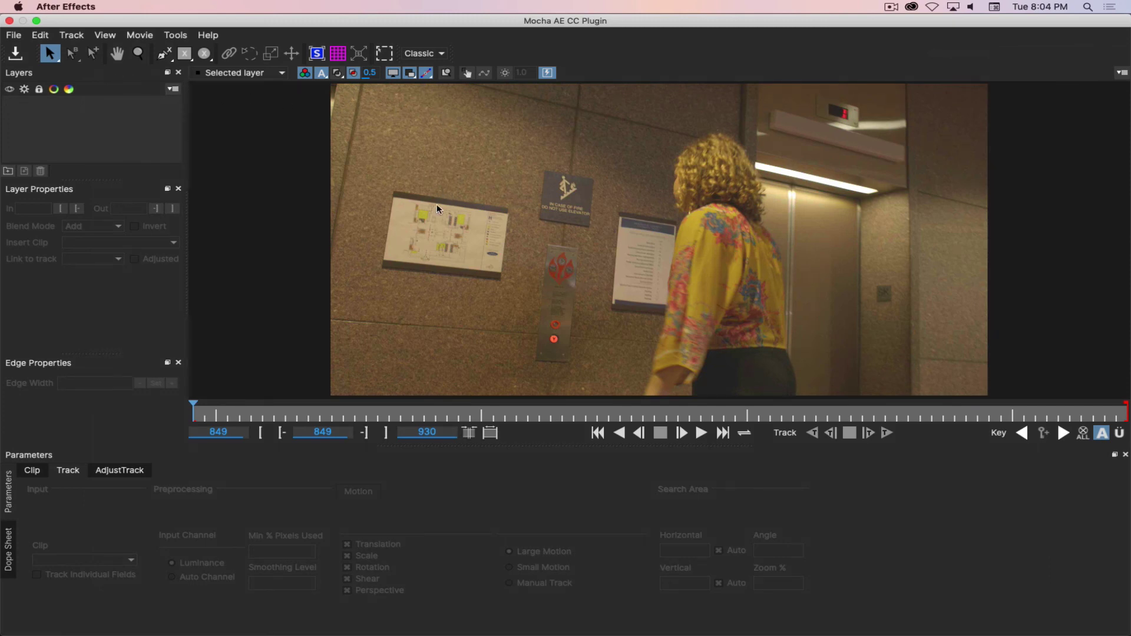
Draw a closed four-point X-spline around the floor-plan sign on the elevator wall.
click(164, 53)
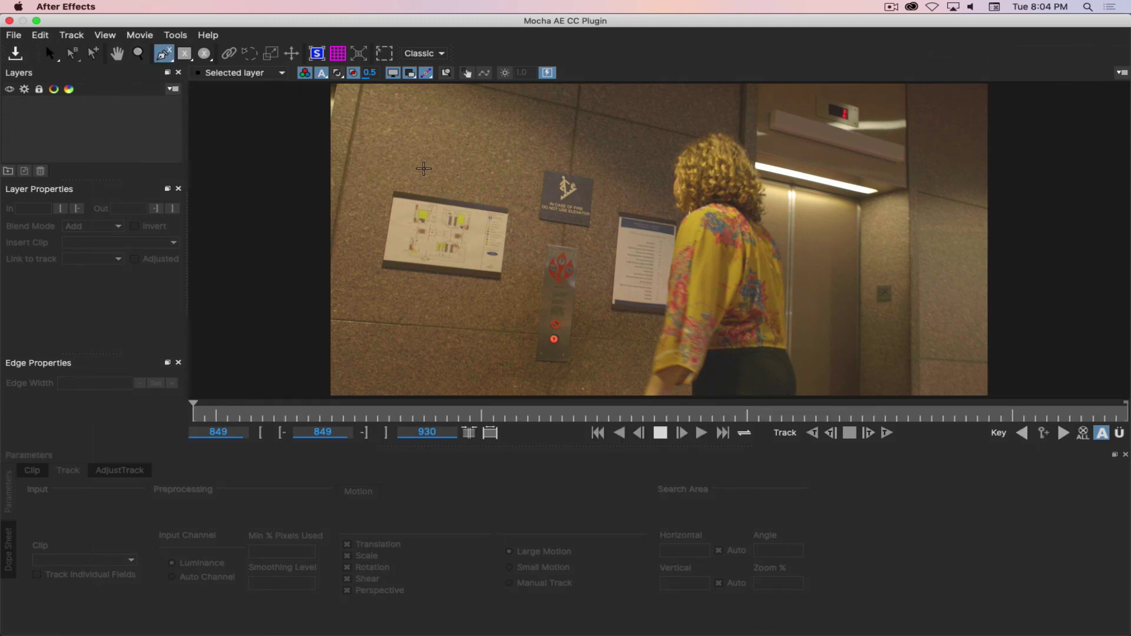
key(z)
drag(441, 227, 433, 133)
click(383, 104)
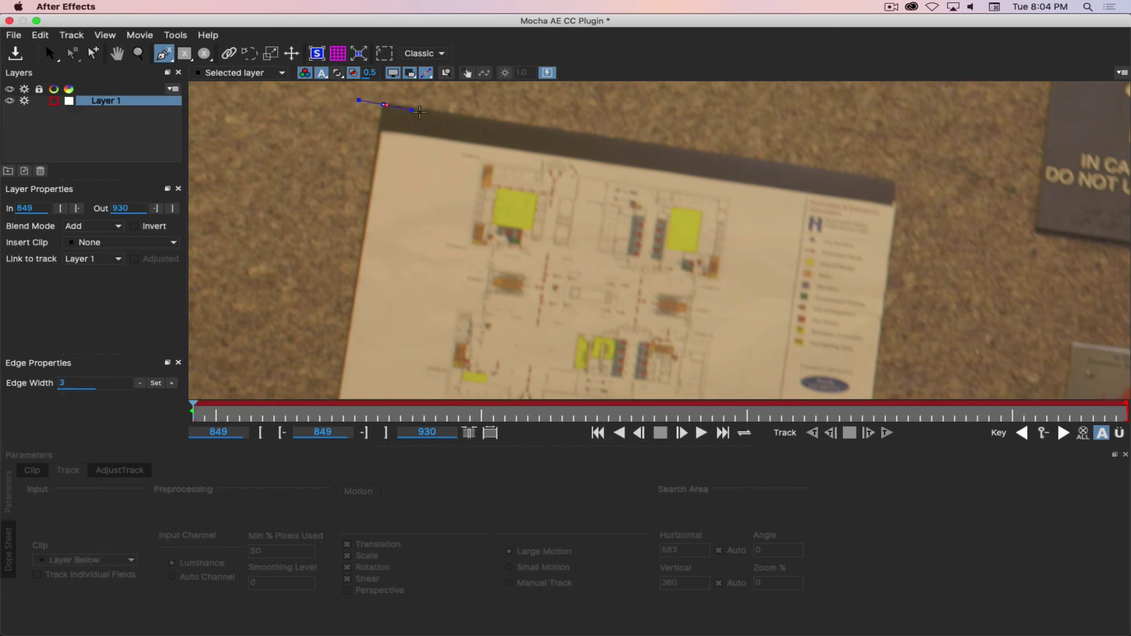
click(894, 181)
key(x)
drag(881, 289, 849, 112)
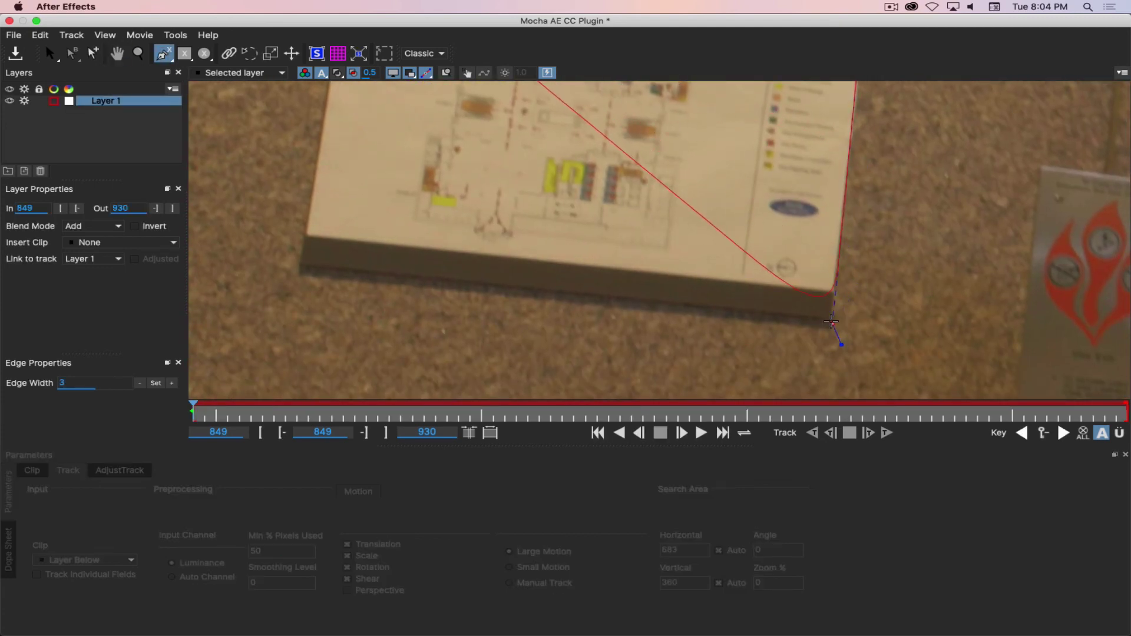
click(830, 319)
click(625, 320)
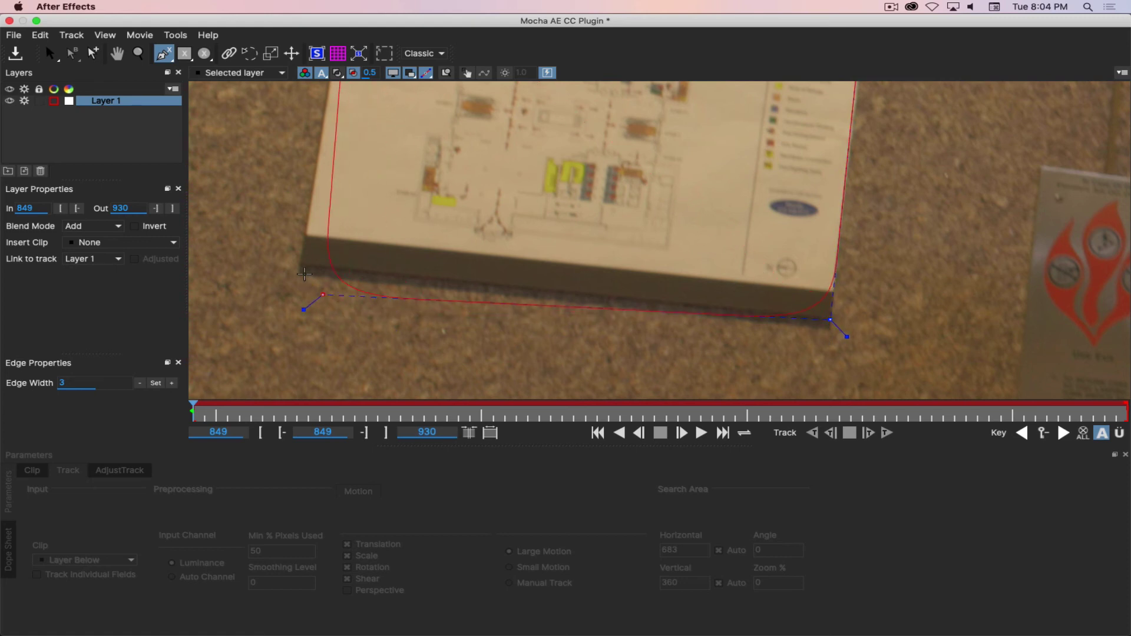
click(300, 265)
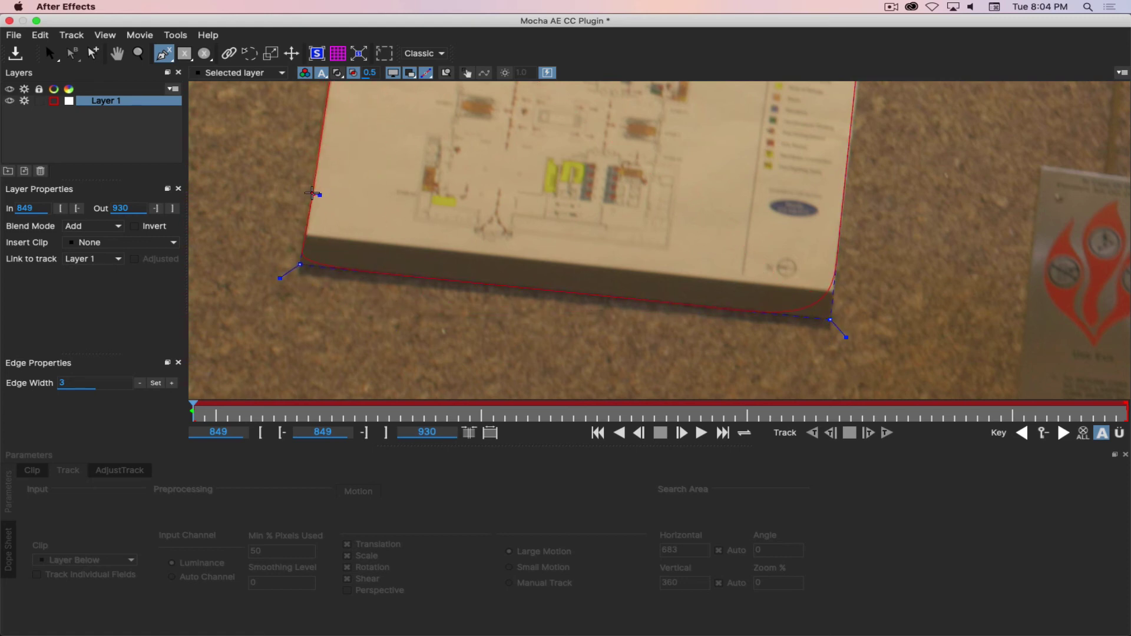
right_click(314, 225)
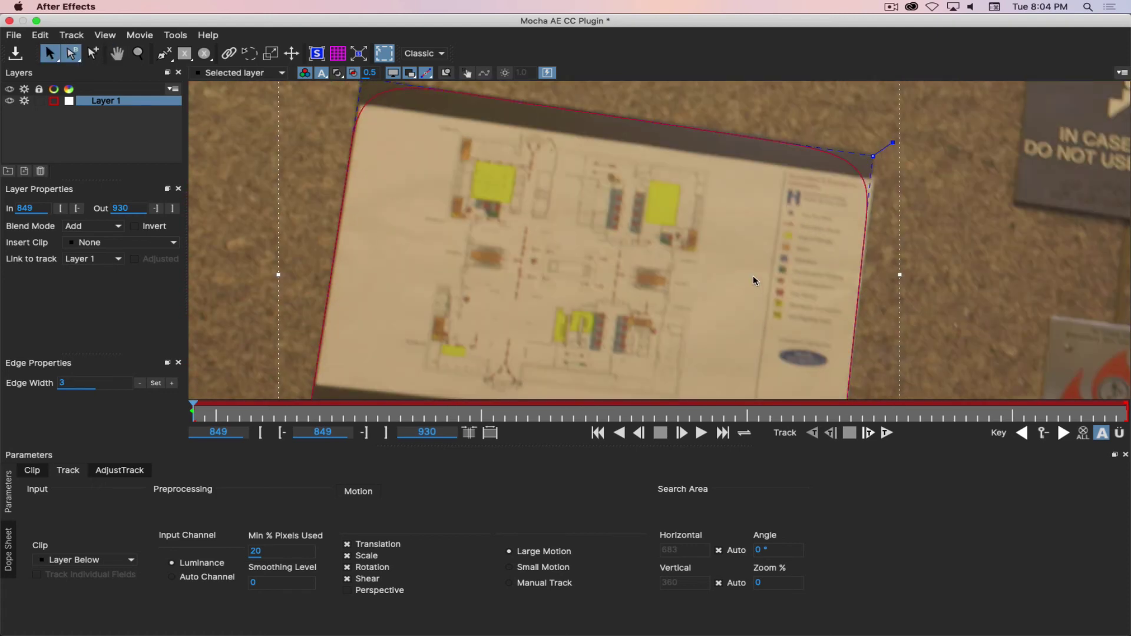
Sharpen the spline's corners and align its points with the floor-plan sign's corners.
drag(888, 146, 897, 140)
drag(421, 109, 529, 195)
drag(455, 143, 469, 160)
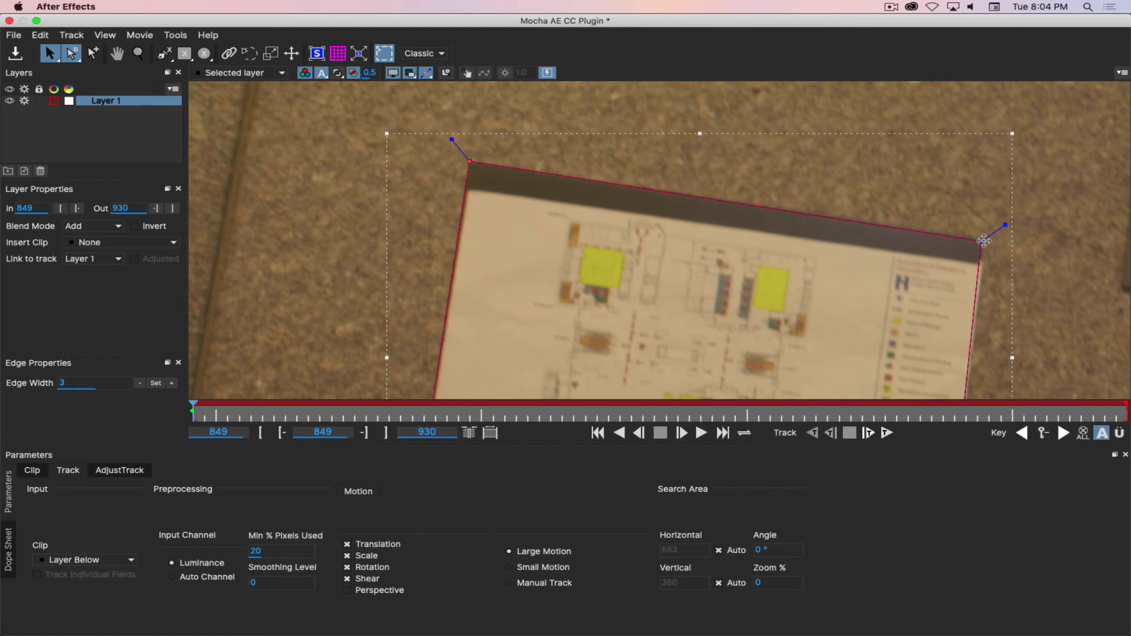
mouse_move(981, 242)
mouse_down()
mouse_move(1003, 234)
mouse_move(986, 238)
mouse_up()
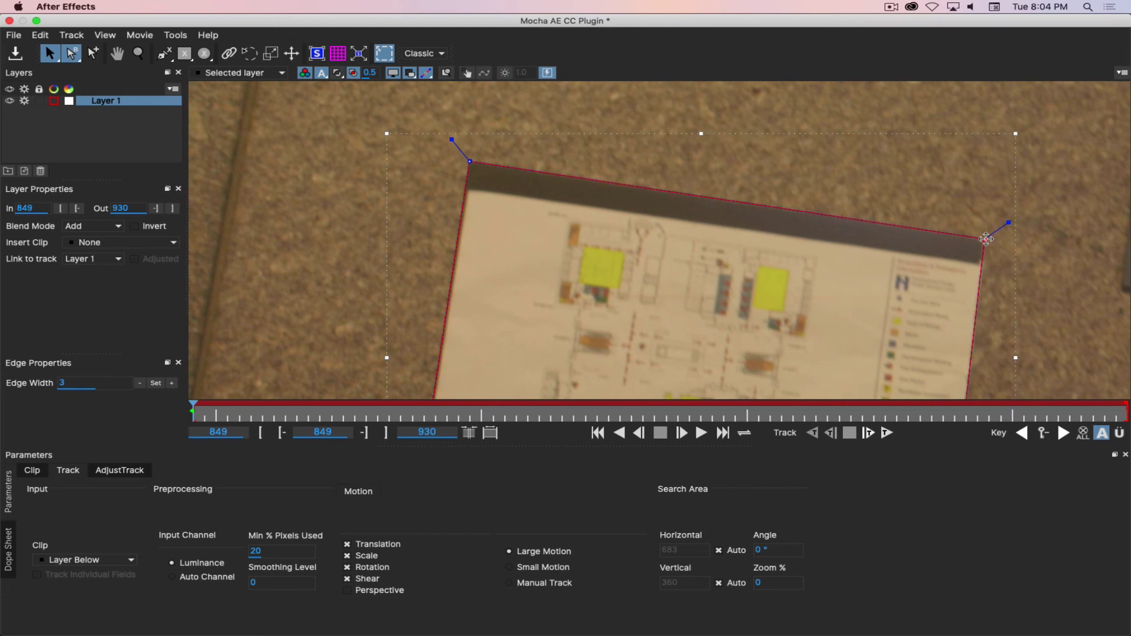
scroll(648, 242, down, 10)
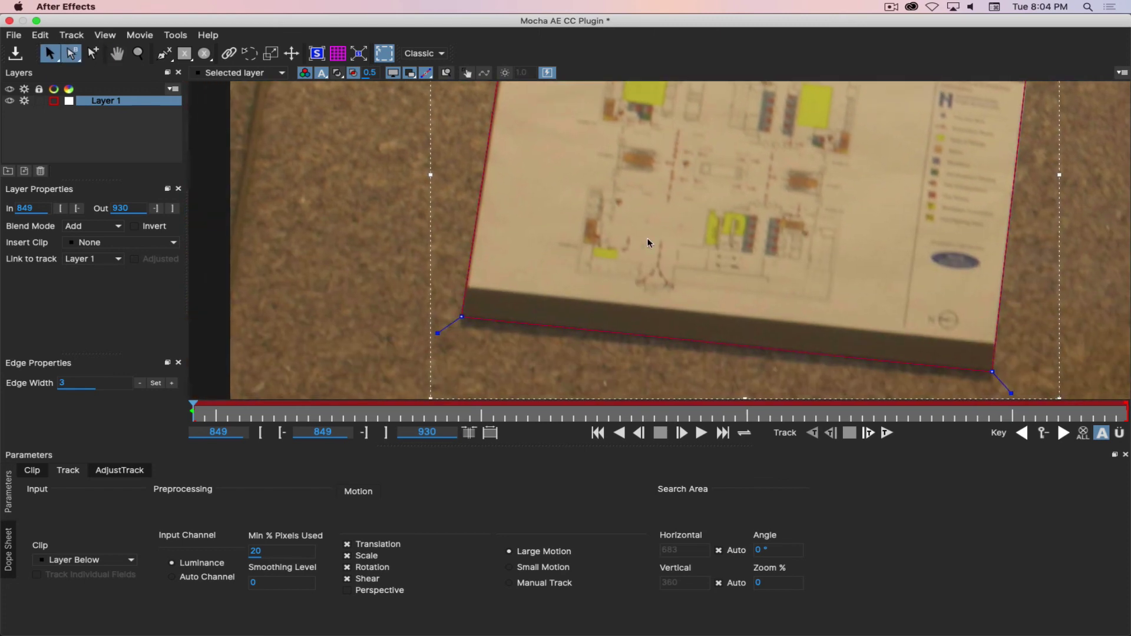
drag(992, 373, 993, 371)
Set point picking to edge points only with Pick Edge.
click(72, 54)
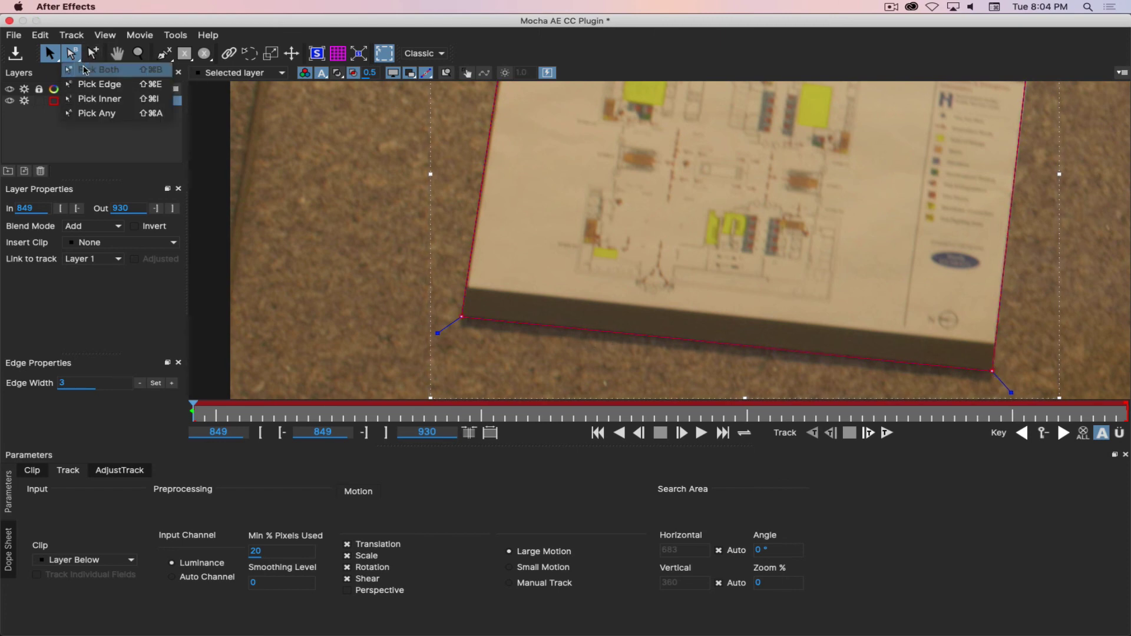
click(97, 81)
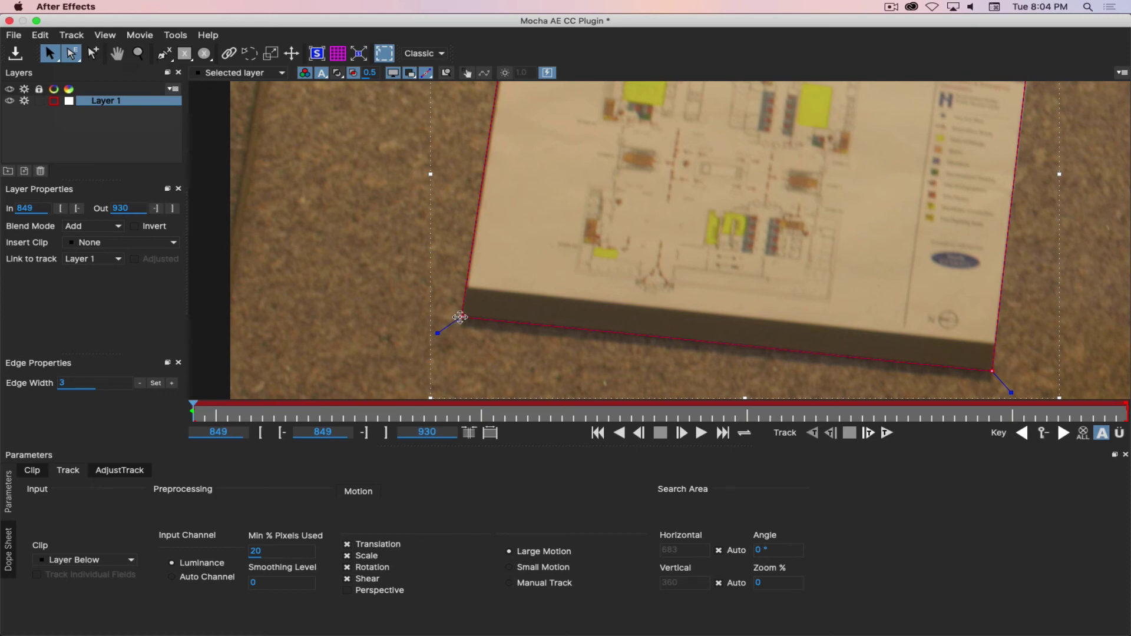
drag(454, 317, 457, 319)
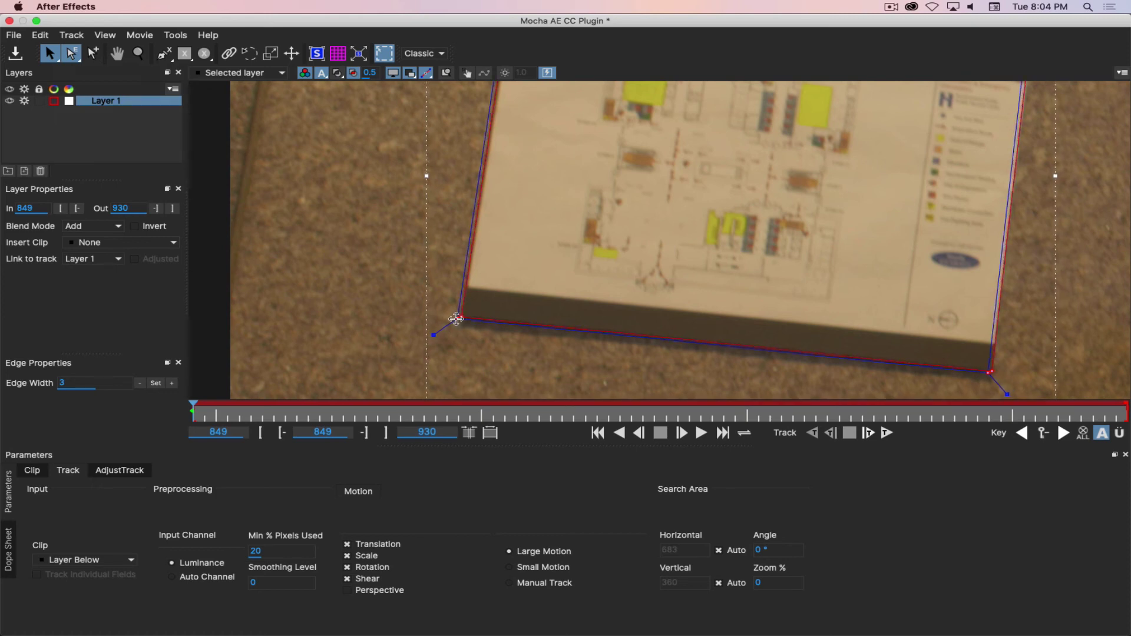
click(487, 342)
key(super+z)
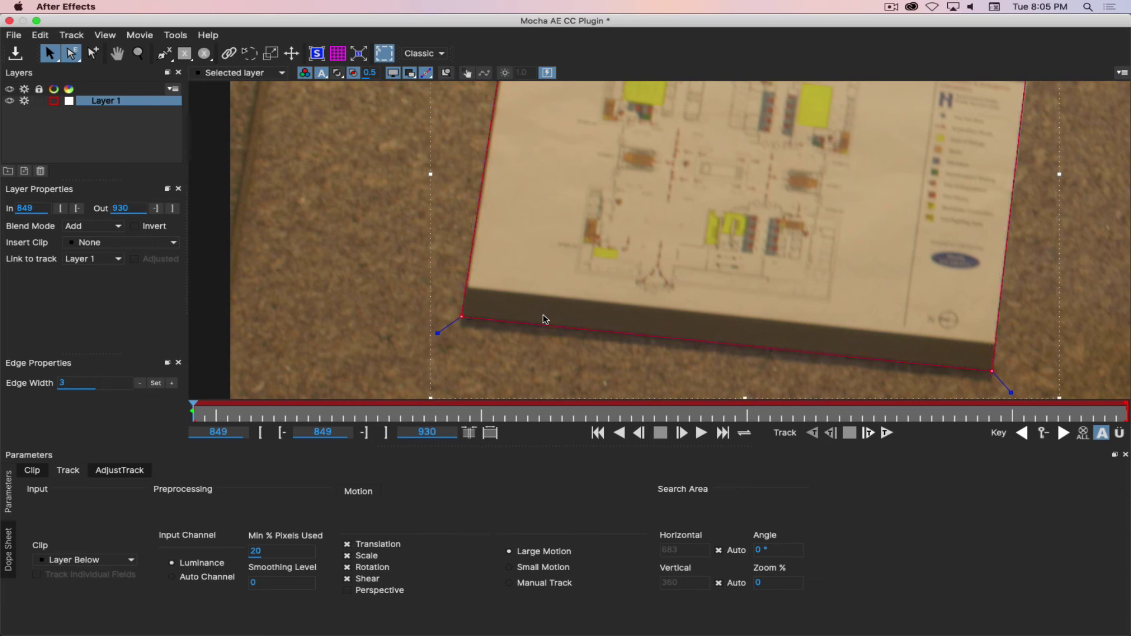
Nudge the spline's edge points slightly outward at the floor-plan sign's lower and upper corners.
click(464, 315)
click(457, 319)
drag(458, 317, 460, 318)
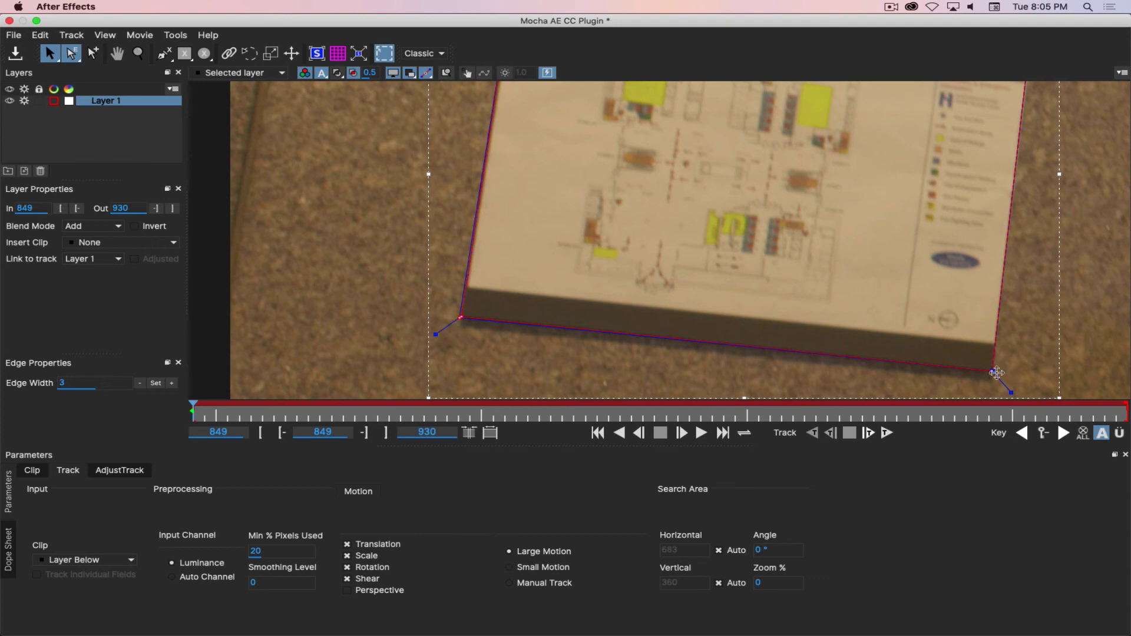
drag(994, 371, 995, 373)
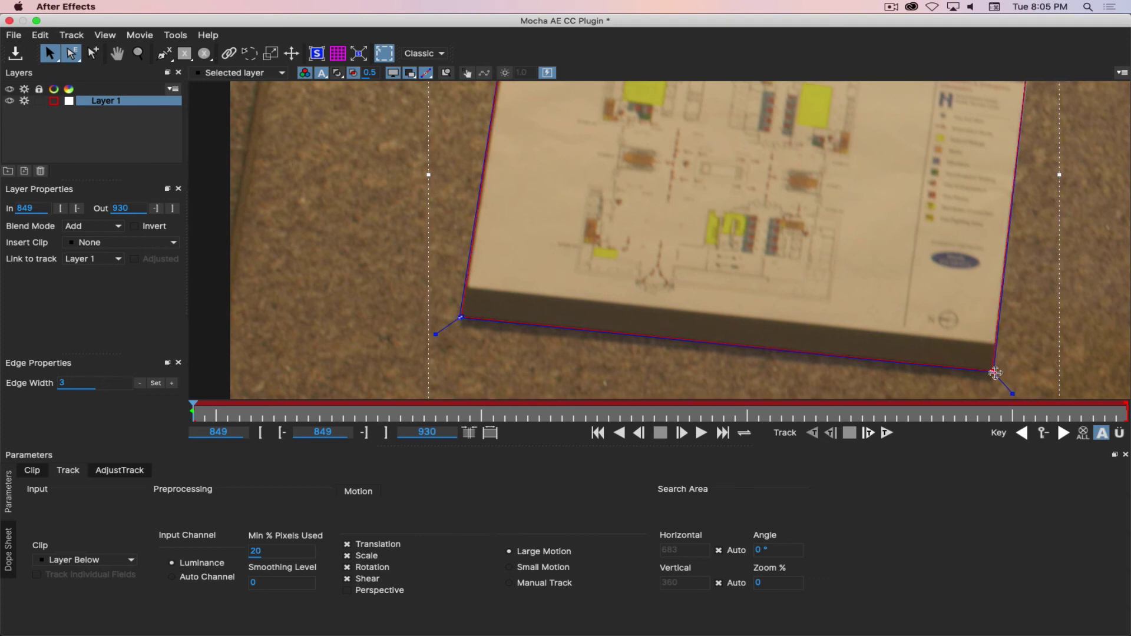
key(x)
drag(876, 273, 850, 389)
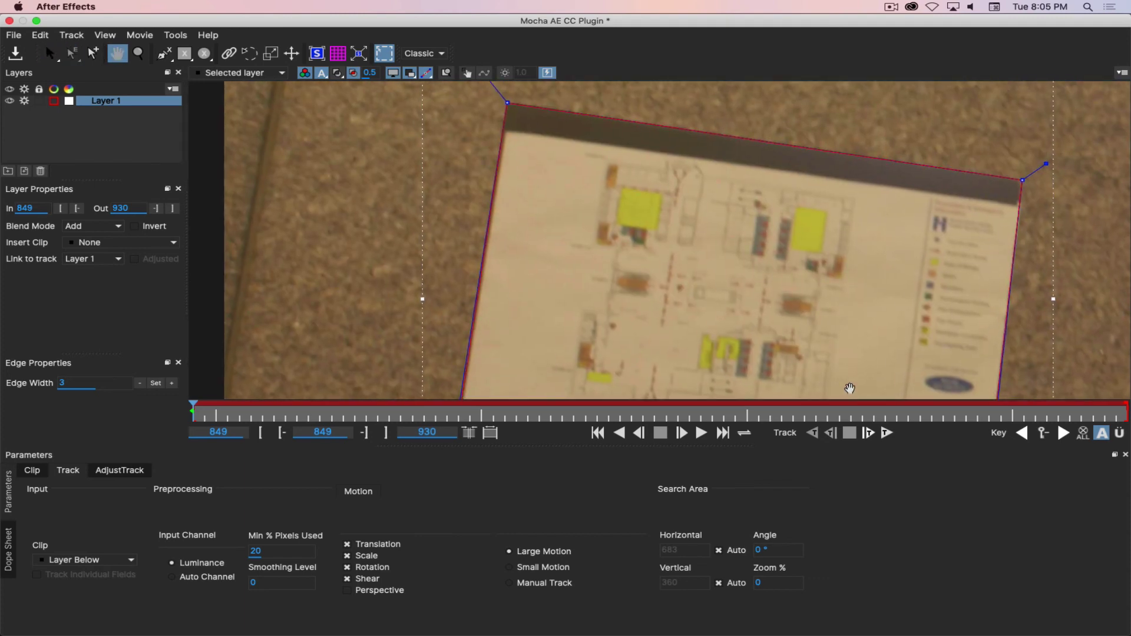
click(507, 106)
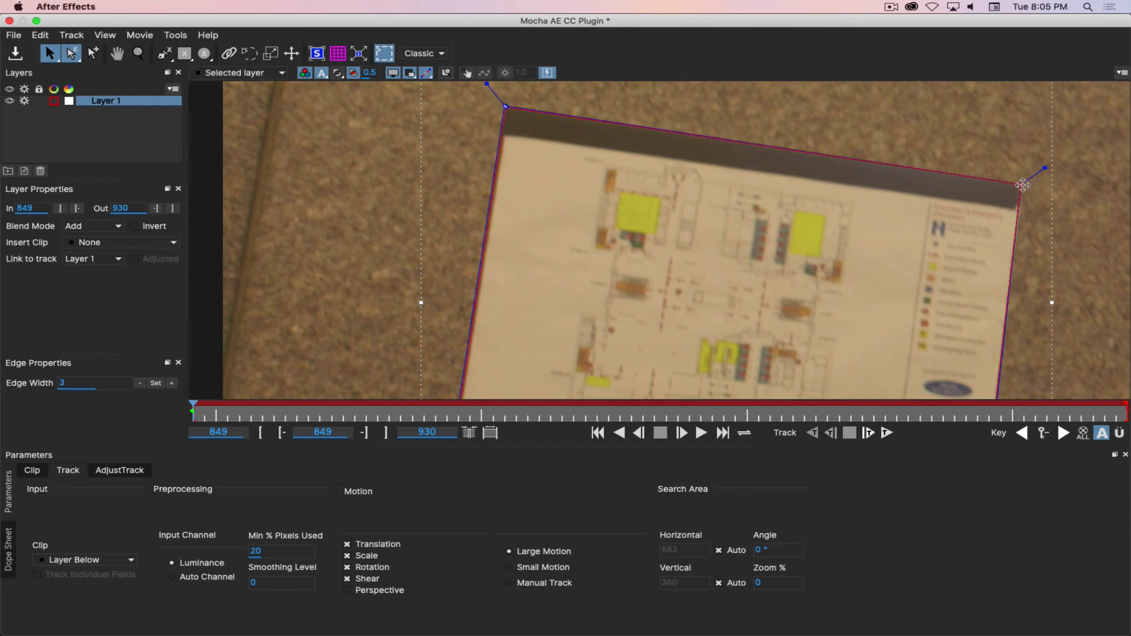
drag(1022, 184, 1025, 185)
Show the planar surface of Layer 1 over the floor-plan sign.
drag(717, 305, 707, 109)
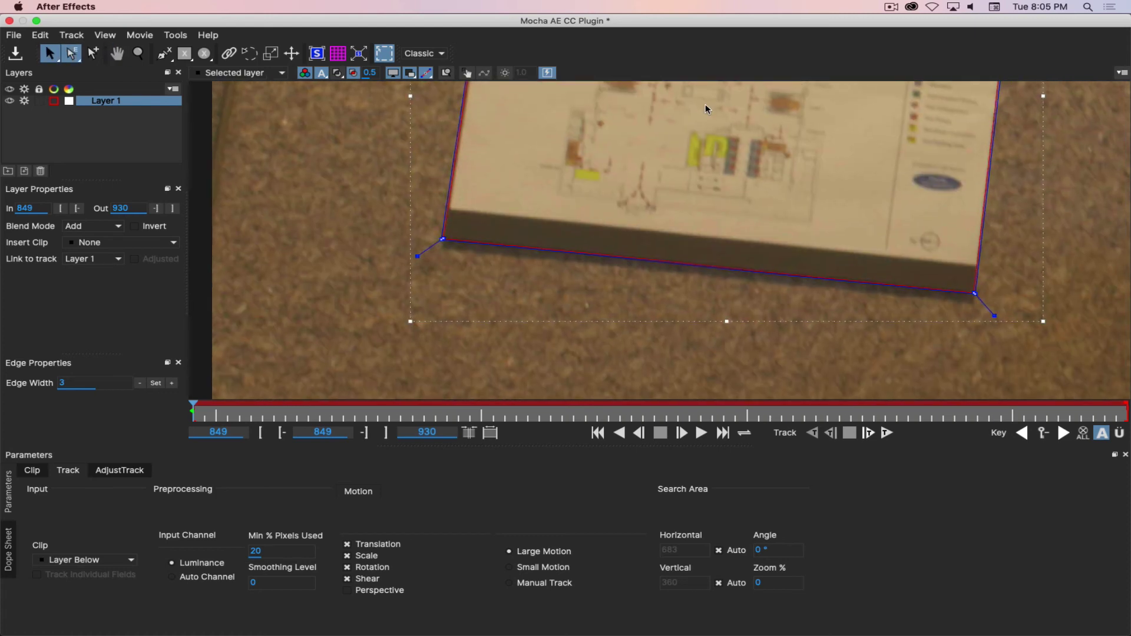
drag(671, 170, 626, 262)
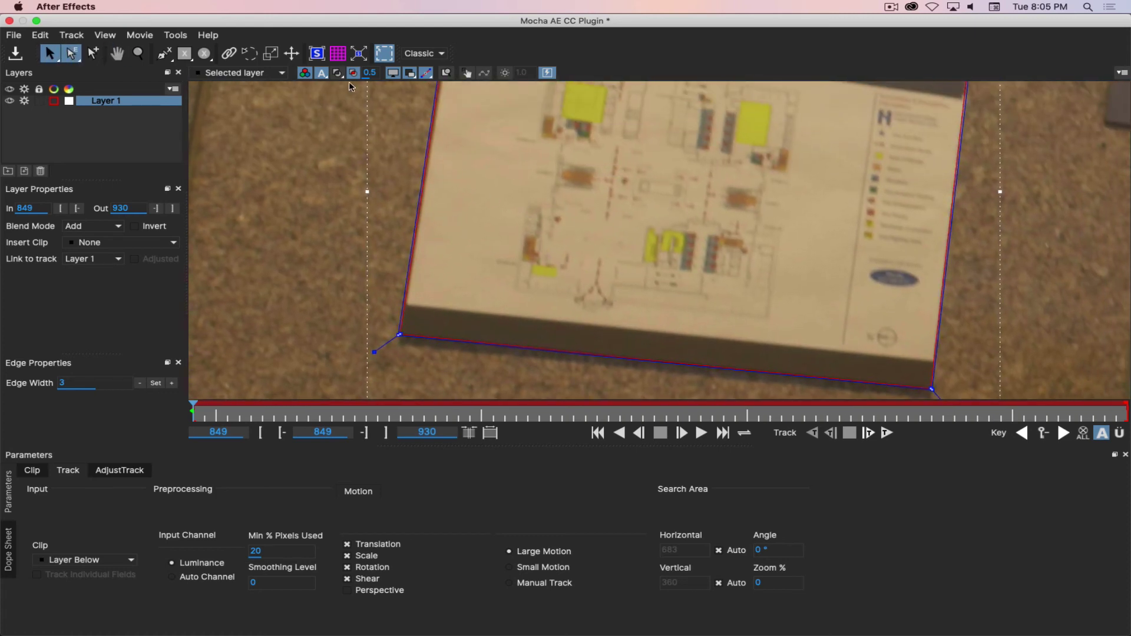
click(317, 53)
key(x)
drag(609, 203, 556, 288)
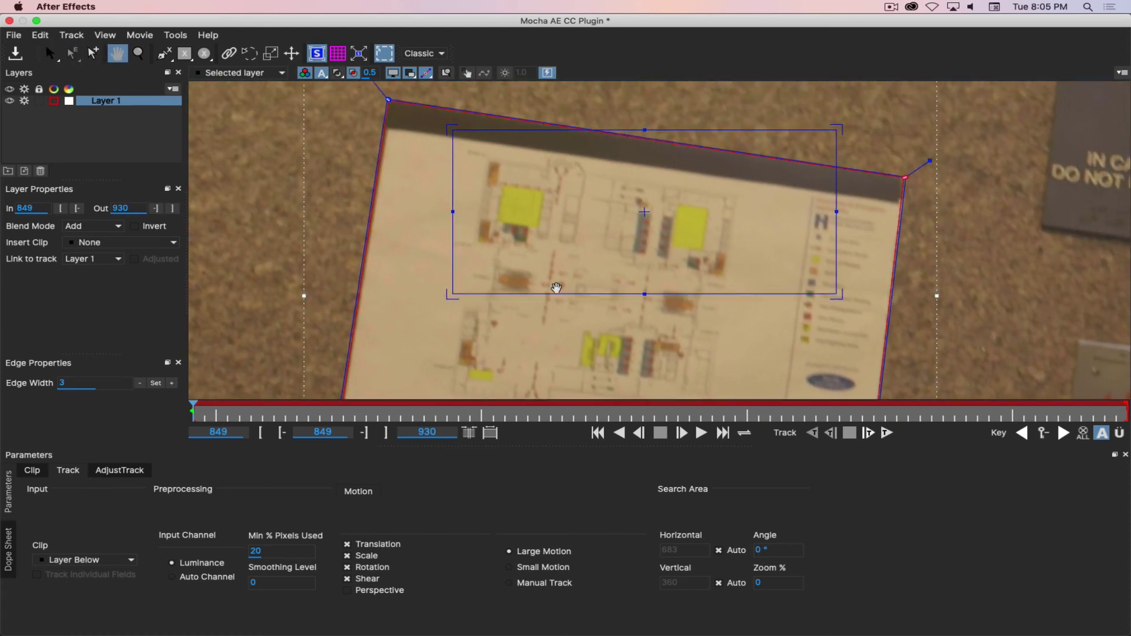
key(s)
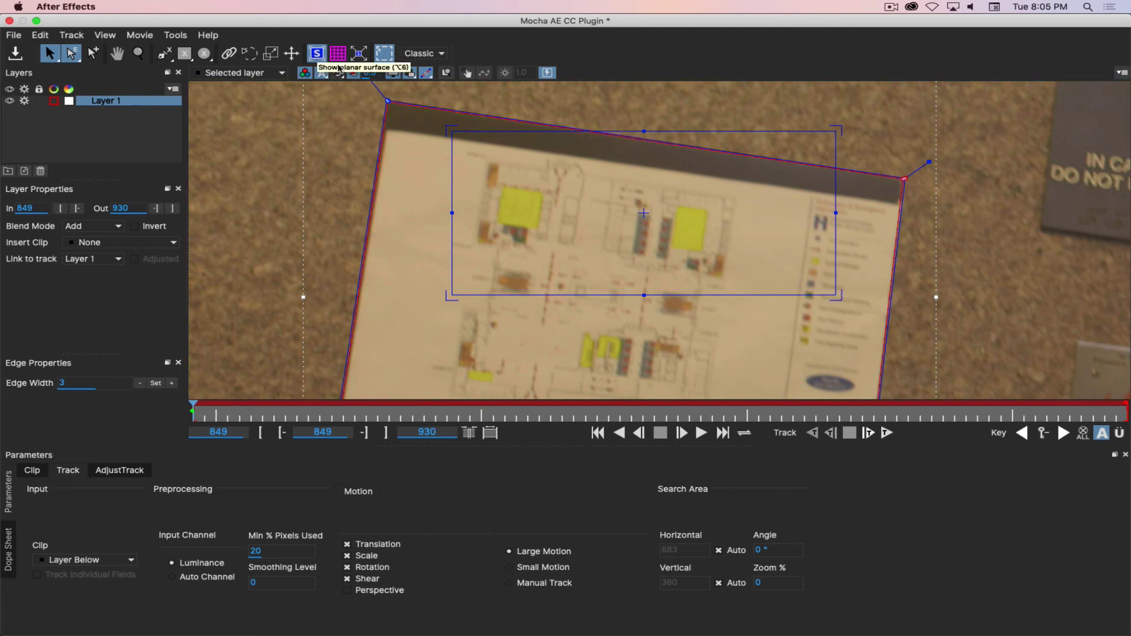
Move the planar surface's two upper corners onto the floor-plan sign's upper corners.
drag(452, 131, 391, 107)
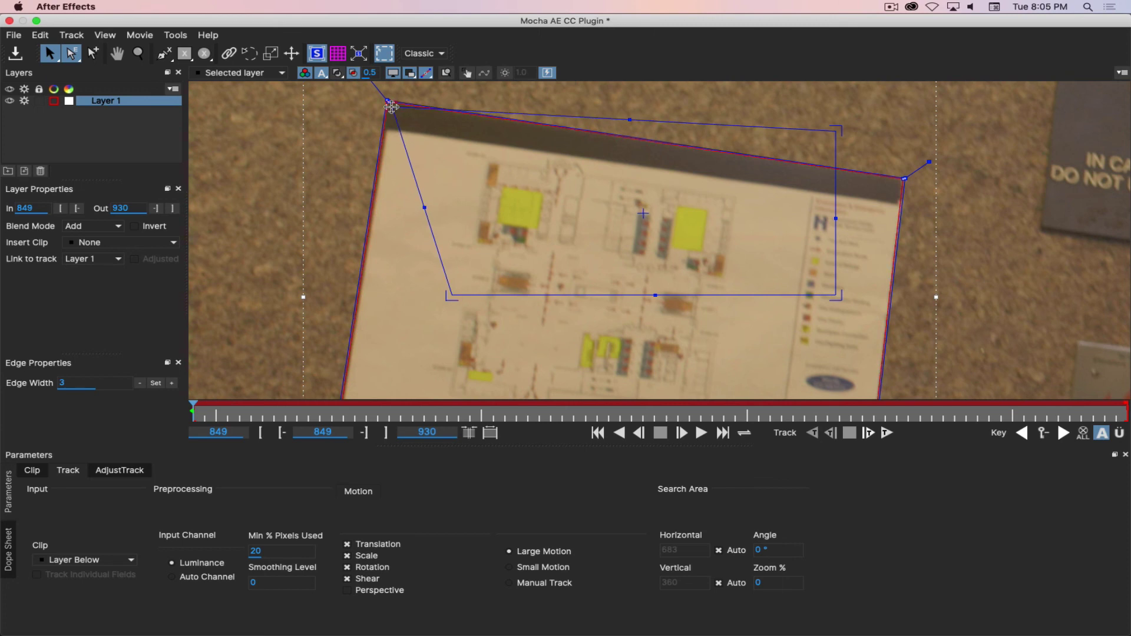
drag(836, 131, 902, 180)
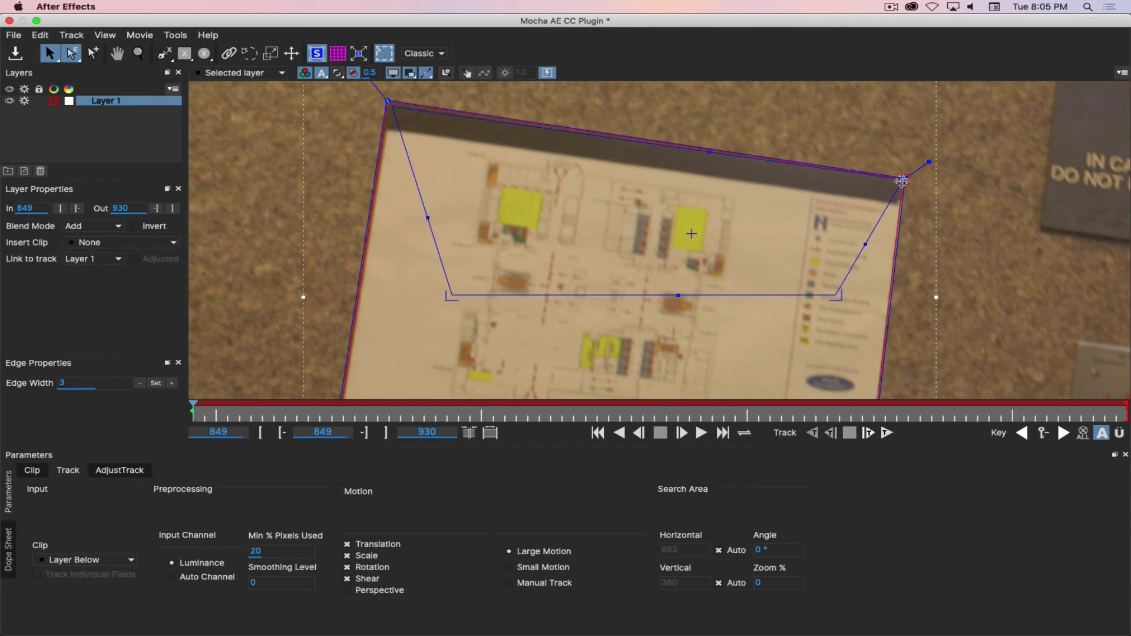
drag(388, 101, 384, 103)
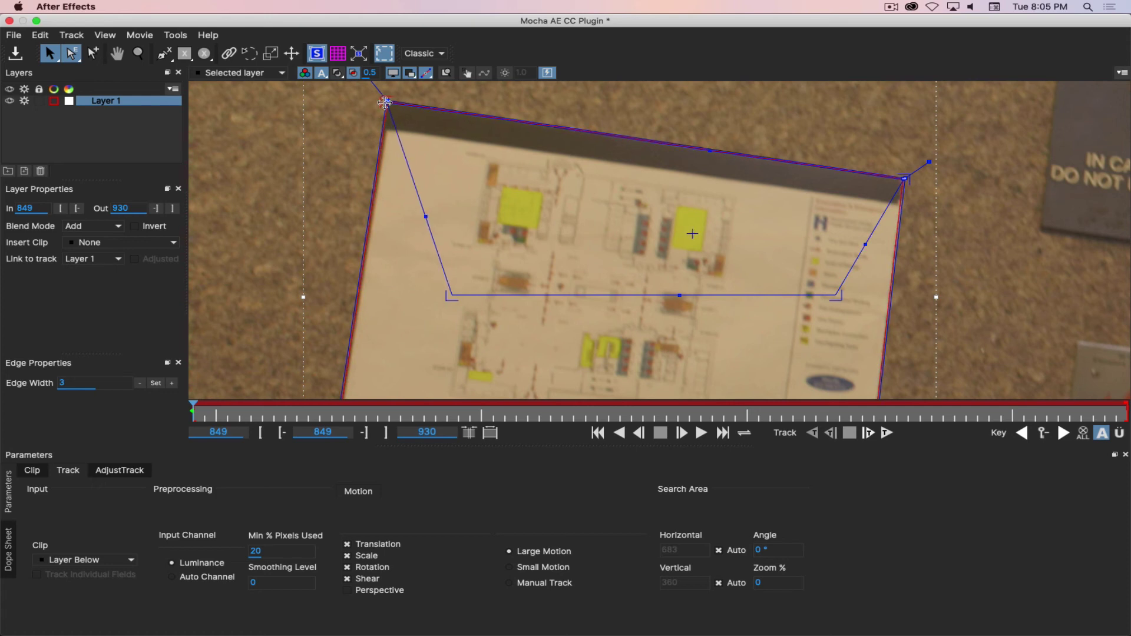
Move the planar surface's two lower corners onto the floor-plan sign's lower corners, placing the lower-right one precisely.
drag(547, 346, 613, 172)
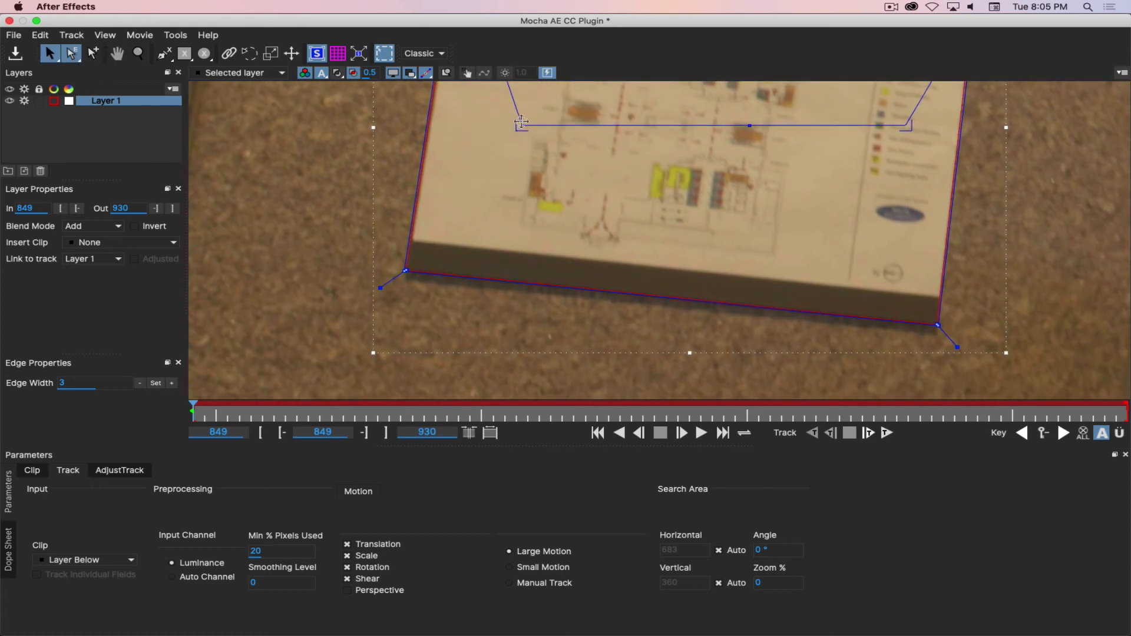
drag(521, 126, 404, 271)
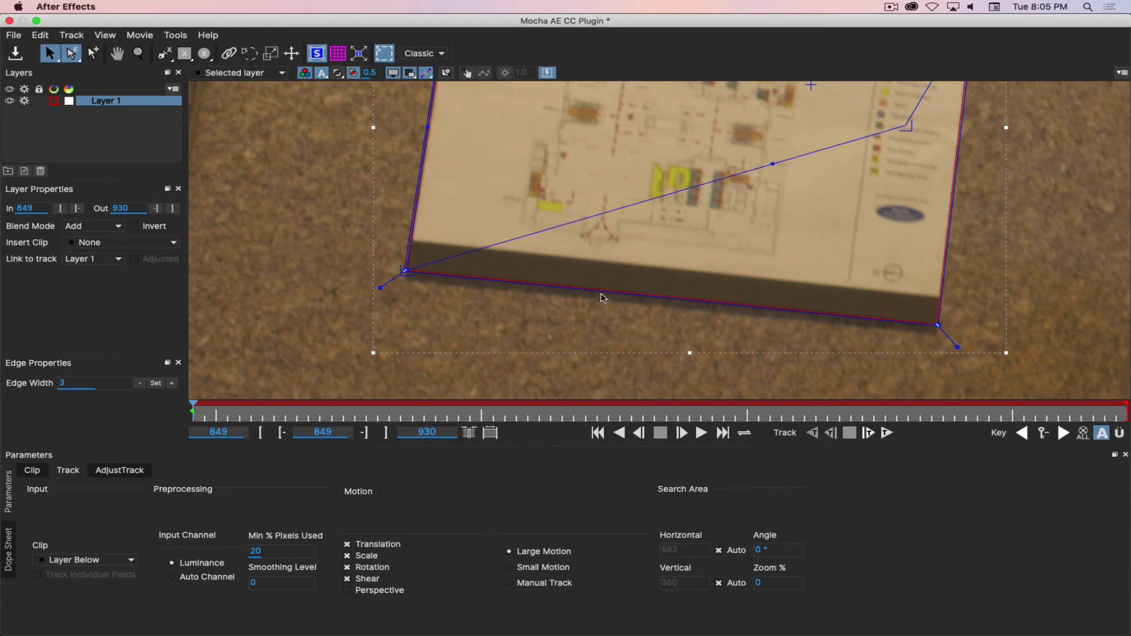
drag(901, 125, 921, 50)
key(z)
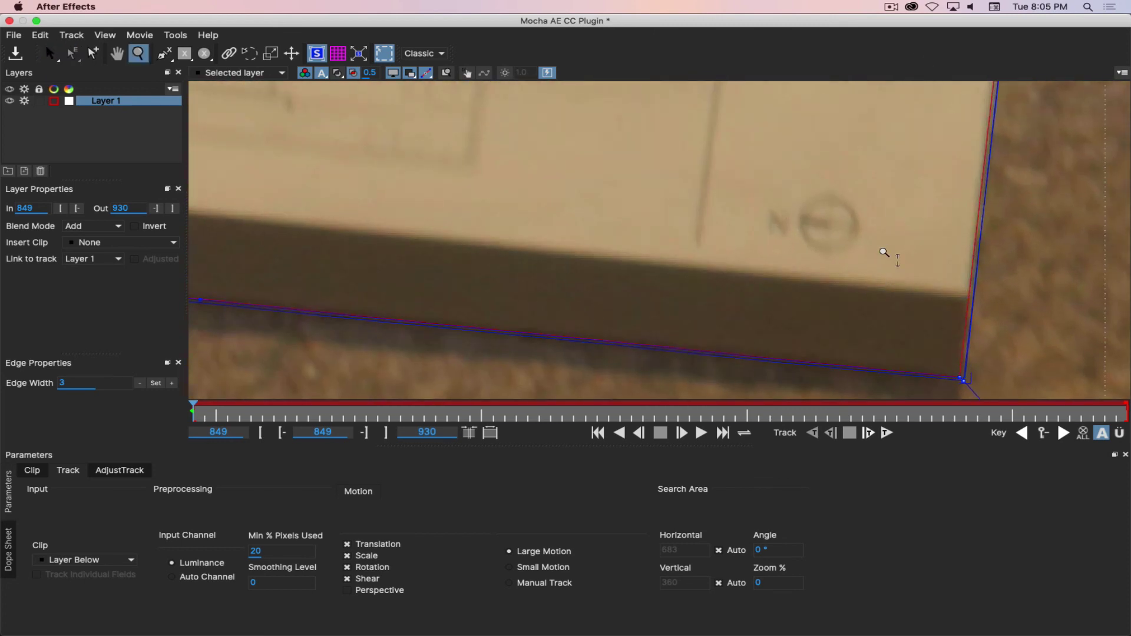
drag(884, 252, 886, 185)
key(x)
drag(899, 286, 777, 50)
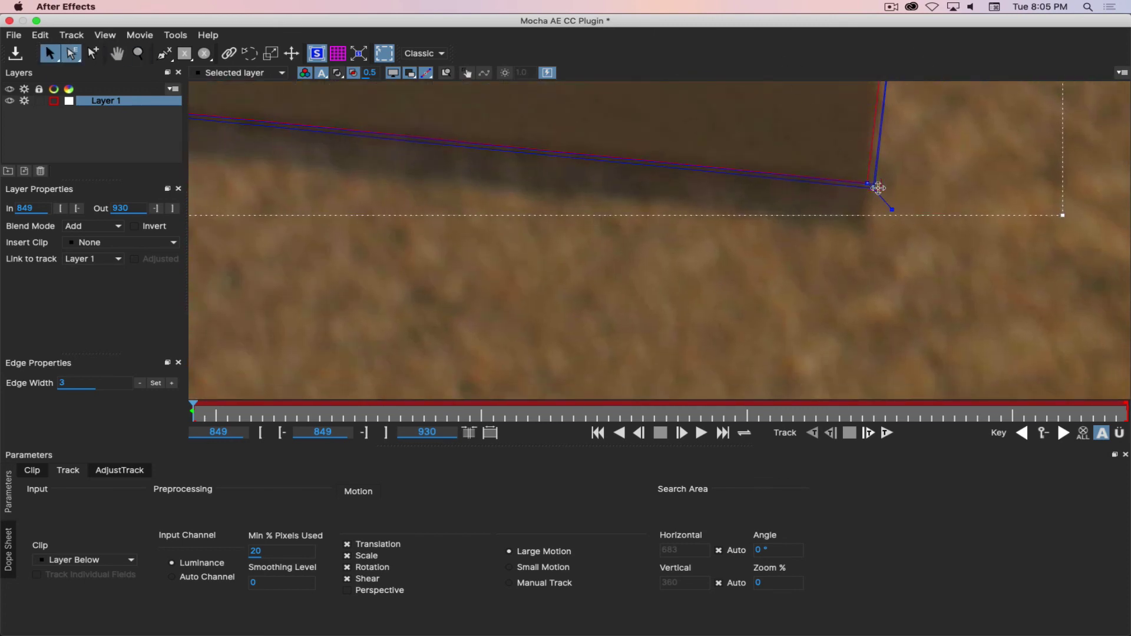
drag(878, 187, 871, 186)
Fine-tune the planar surface's lower-left corner so it matches the sign's lower-left corner.
key(x)
drag(475, 111, 987, 278)
key(x)
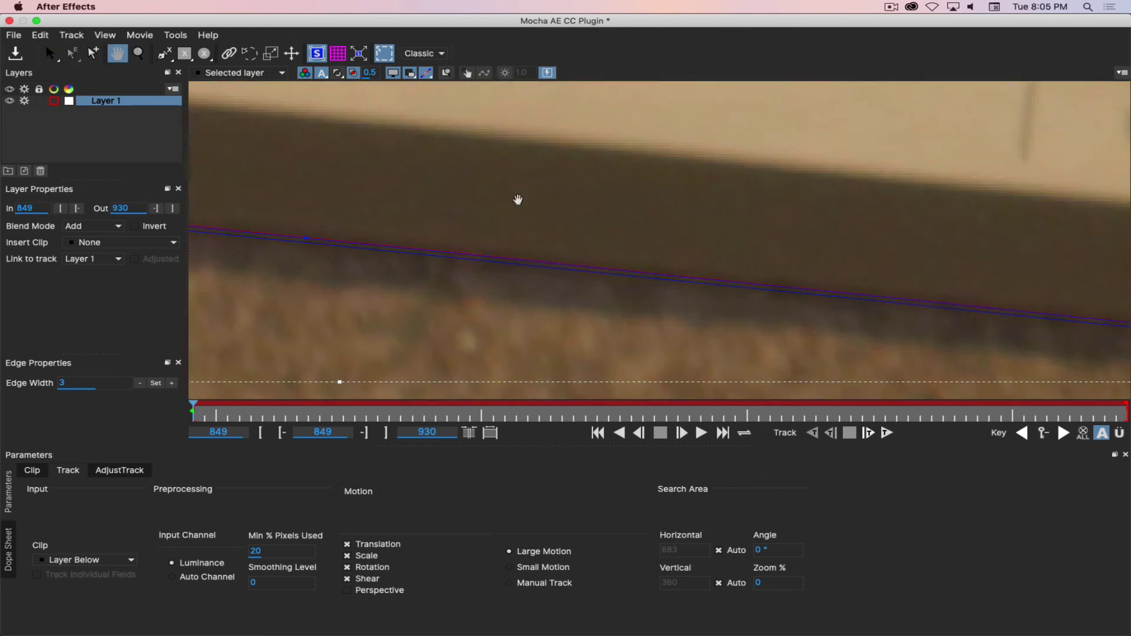
drag(518, 199, 1100, 200)
key(x)
drag(301, 146, 913, 328)
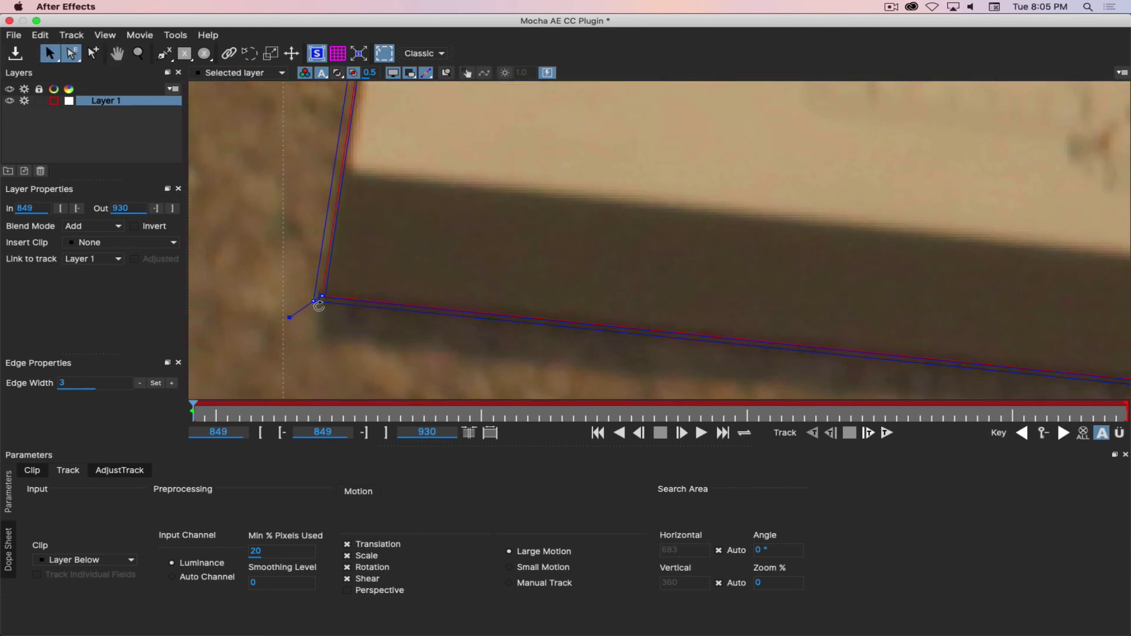
drag(319, 301, 317, 300)
Fine-tune the planar surface's upper-left and upper-right corners against the sign's upper edge.
key(x)
drag(480, 171, 435, 361)
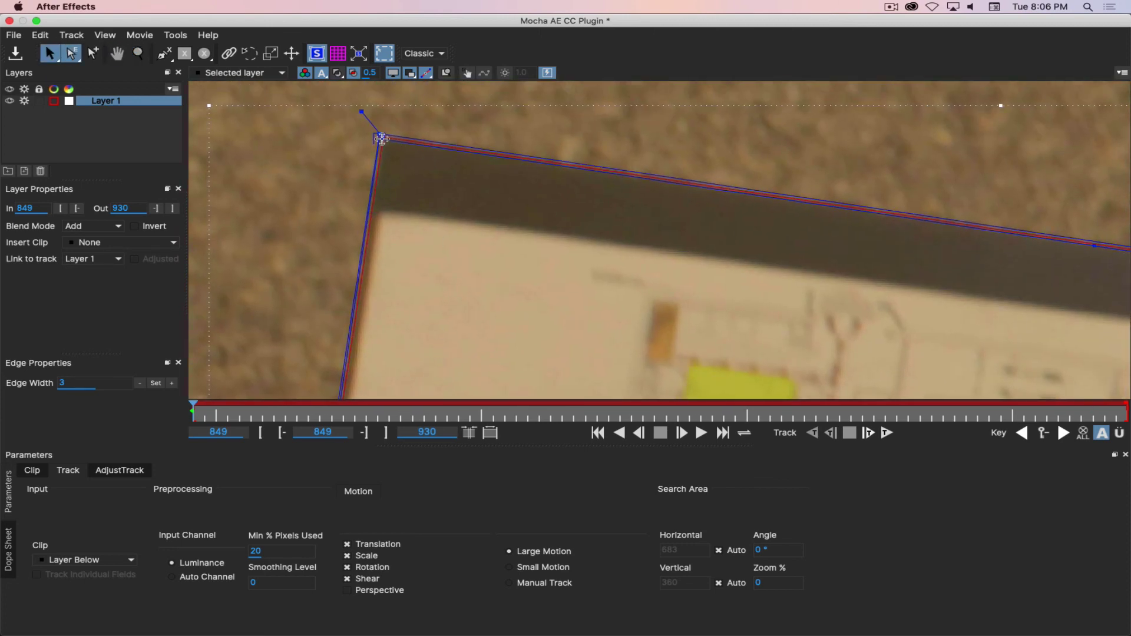
mouse_move(381, 139)
mouse_down()
mouse_move(369, 135)
mouse_move(381, 135)
mouse_up()
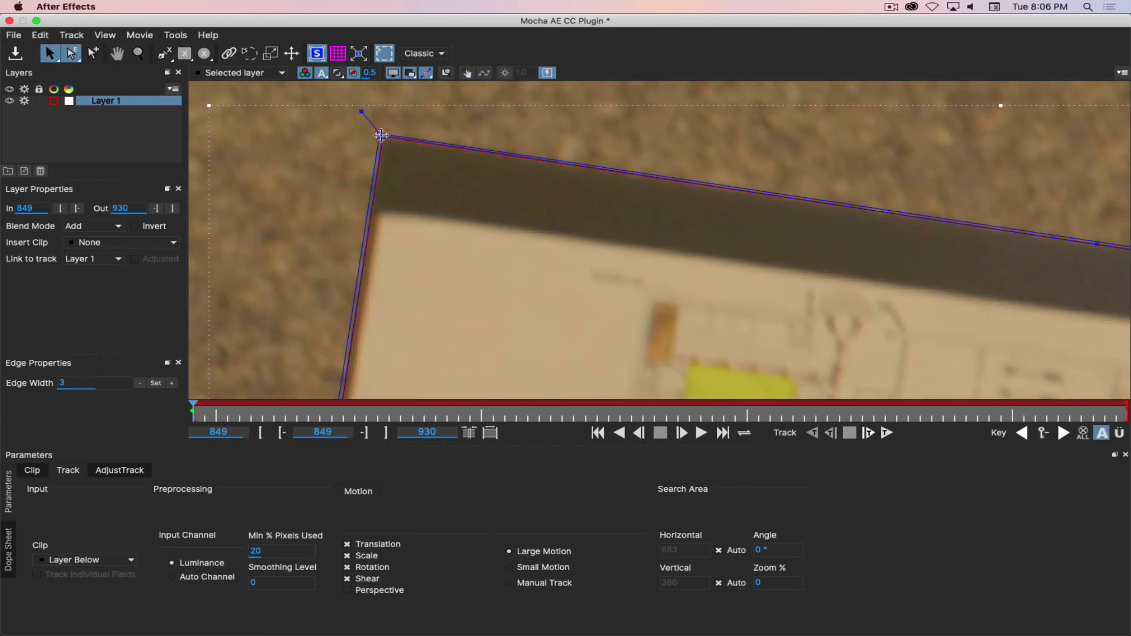
key(x)
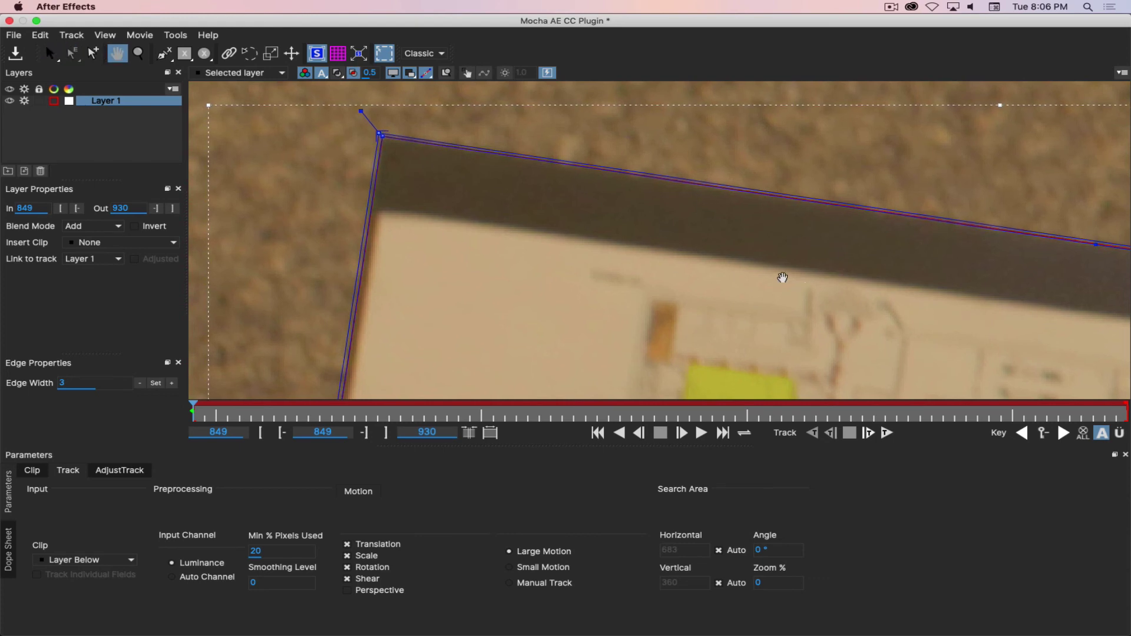
drag(783, 277, 81, 175)
drag(1013, 231, 1015, 224)
Track Layer 1 forward from frame 849 to frame 930 and save the Mocha project.
key(z)
drag(530, 255, 505, 365)
key(x)
drag(367, 273, 524, 187)
key(z)
drag(576, 213, 594, 224)
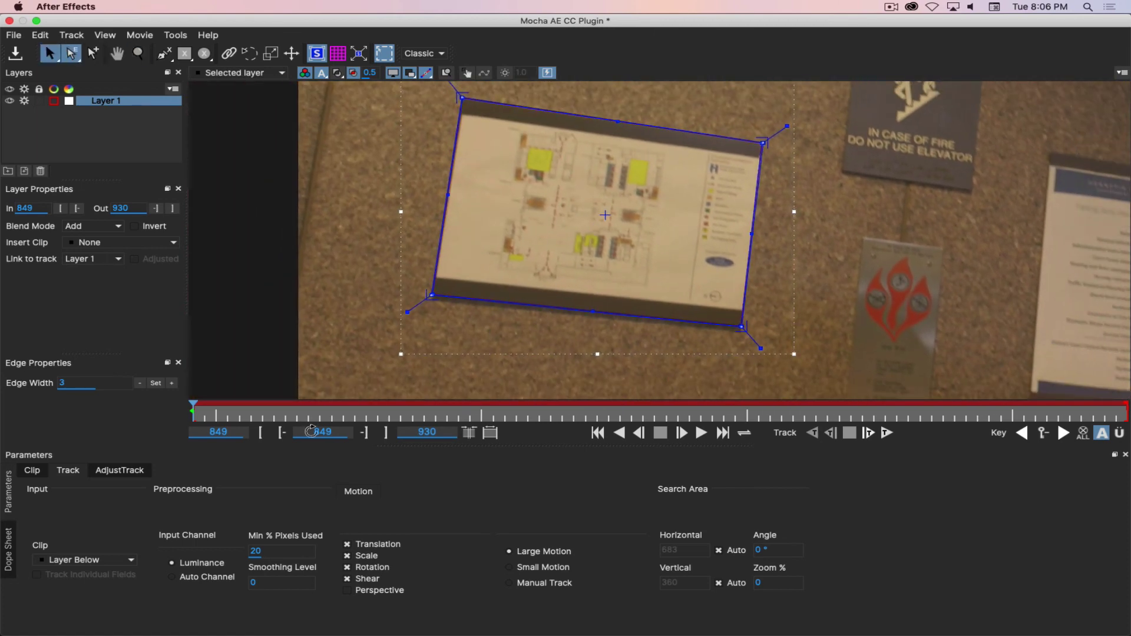
click(886, 433)
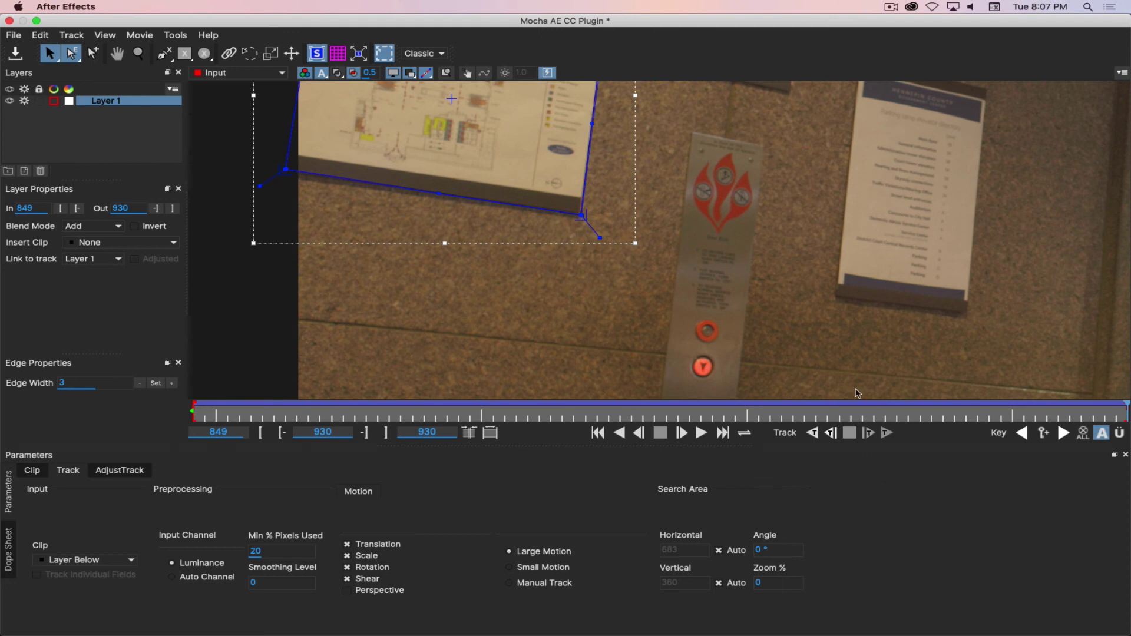
click(13, 36)
click(28, 64)
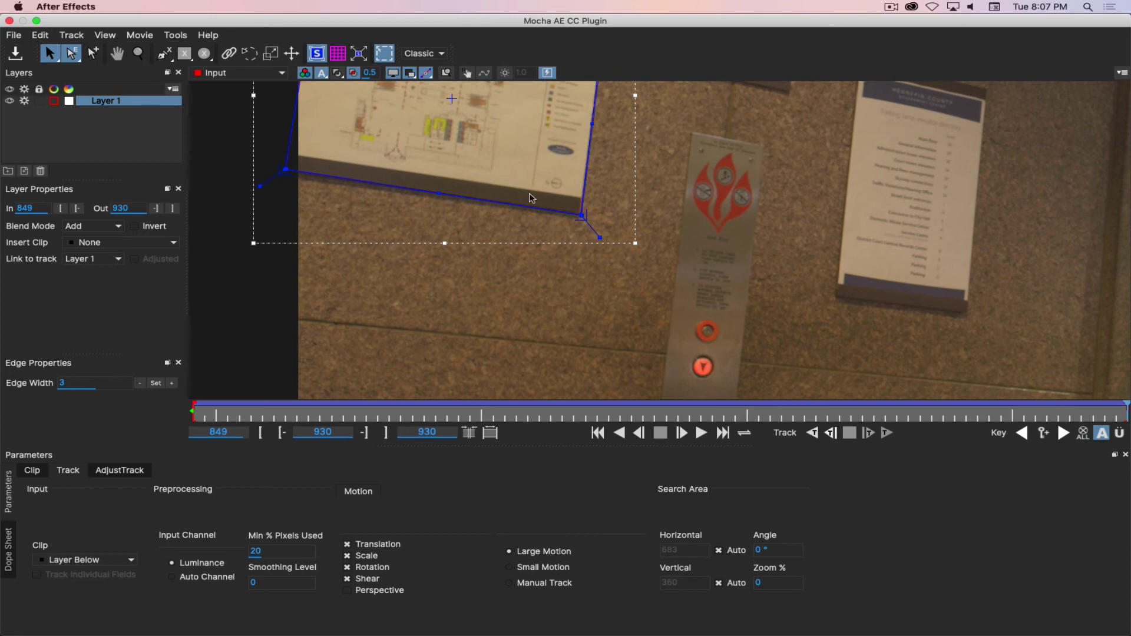
Examine how the tracked surface fits the sign's lower-right corner at frame 930.
key(z)
drag(577, 238, 575, 100)
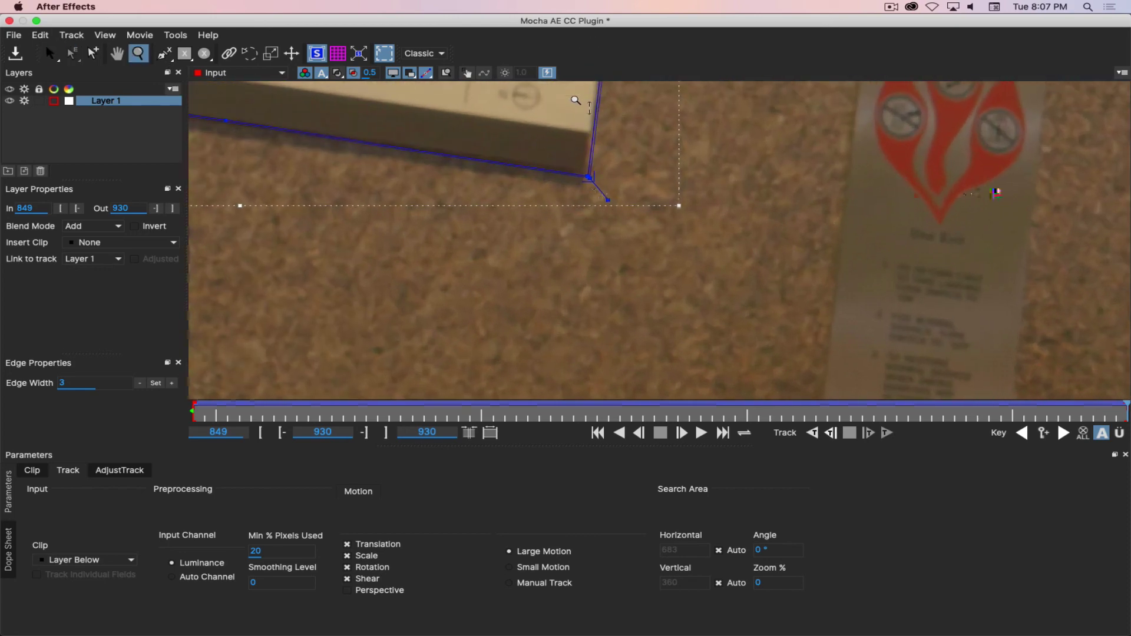